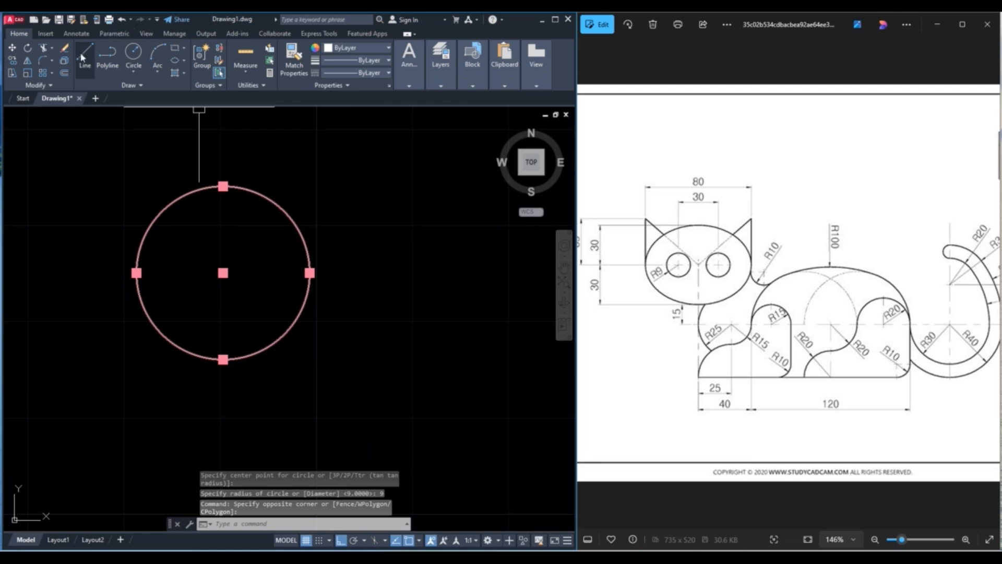
Step: Copy the selected circle from its centre horizontally to the right by 30 to make the second eye
{"action": "left_click", "coordinate": [14, 62]}
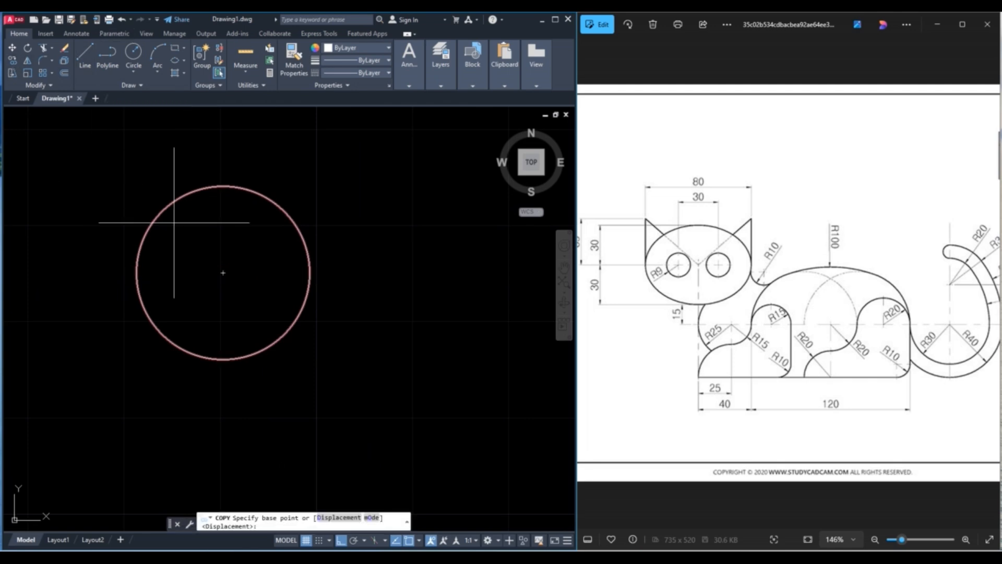
{"action": "left_click", "coordinate": [223, 273]}
{"action": "middle_click_drag", "start_coordinate": [422, 275], "coordinate": [325, 276]}
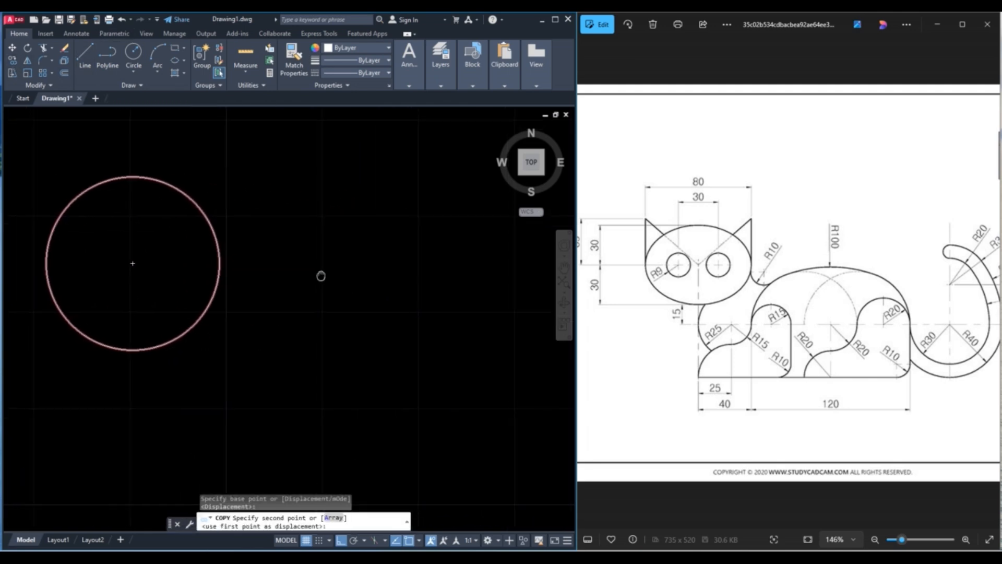
{"action": "scroll", "coordinate": [365, 271], "scroll_direction": "down", "scroll_amount": 2}
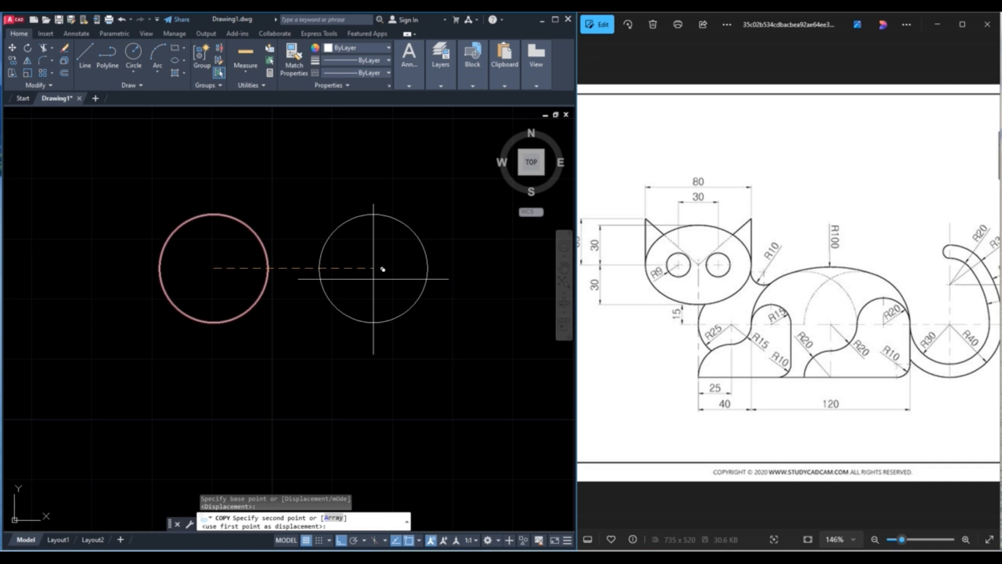
{"action": "type", "text": "30"}
{"action": "key", "text": "Return"}
{"action": "key", "text": "Escape"}
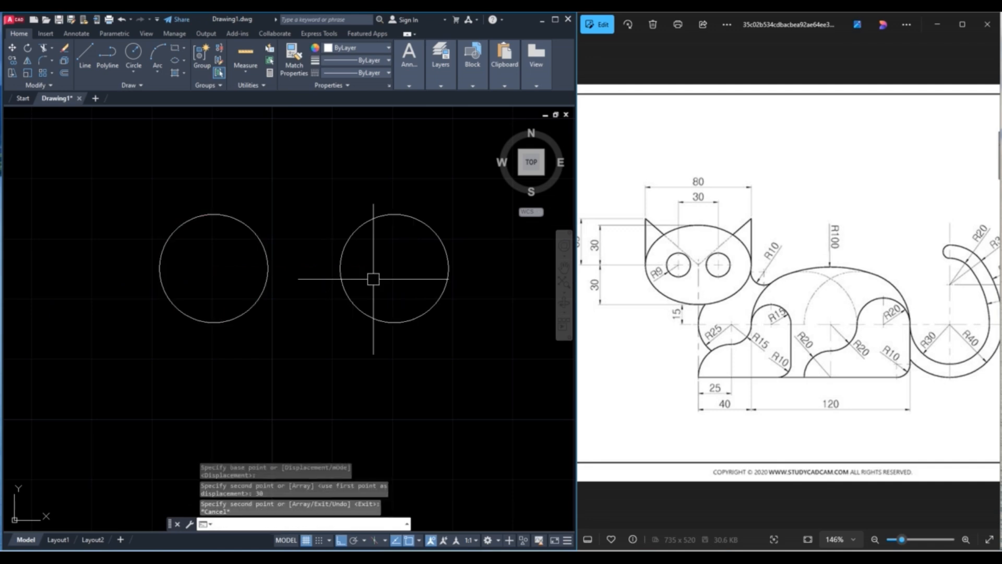
Step: Draw a horizontal line connecting the centres of the two eye circles
{"action": "left_click", "coordinate": [85, 54]}
{"action": "left_click", "coordinate": [214, 268]}
{"action": "left_click", "coordinate": [394, 268]}
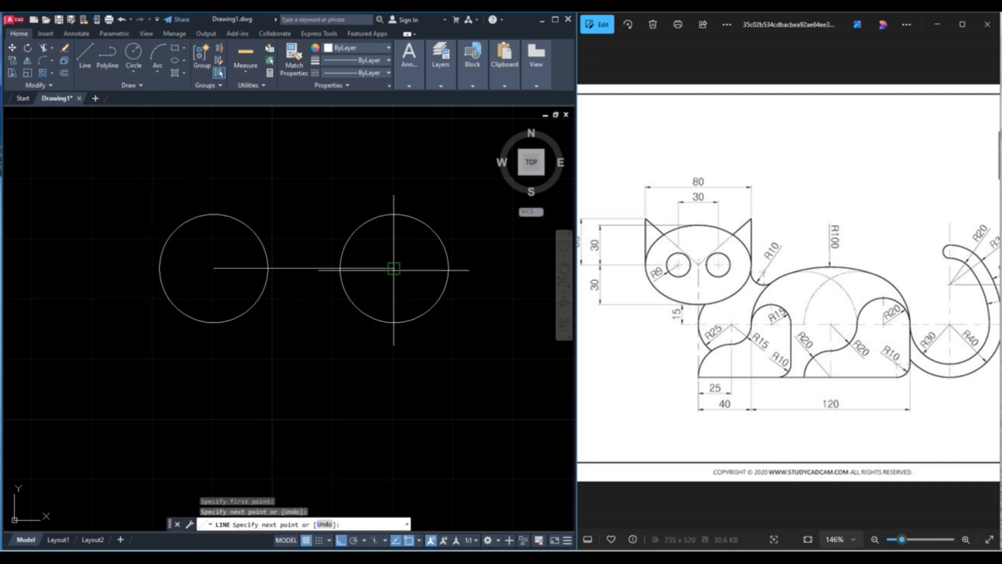
{"action": "key", "text": "Escape"}
Step: Draw a vertical centre line straight down from the midpoint of the line between the eyes
{"action": "middle_click_drag", "start_coordinate": [302, 216], "coordinate": [312, 227]}
{"action": "right_click", "coordinate": [236, 165]}
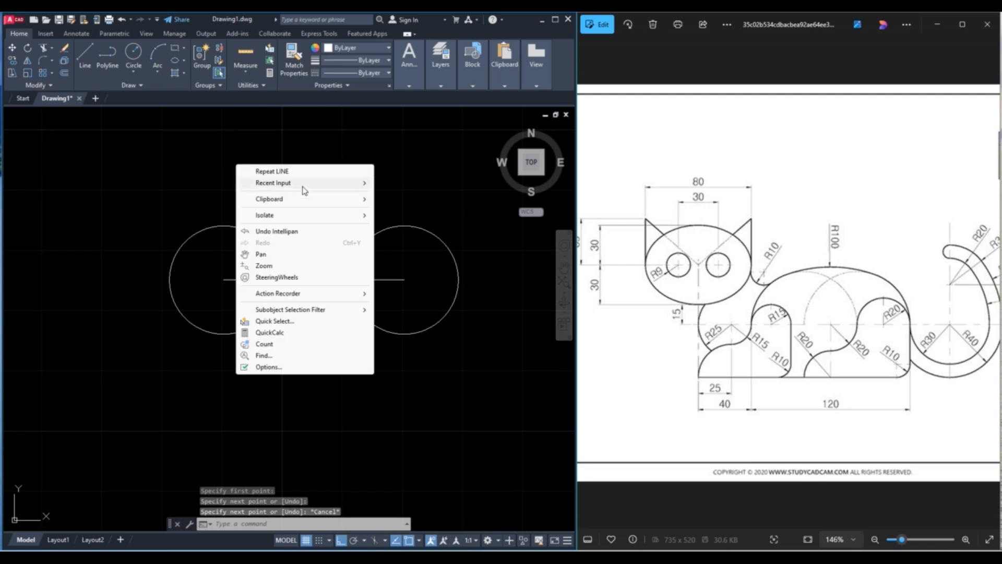
{"action": "left_click", "coordinate": [272, 171]}
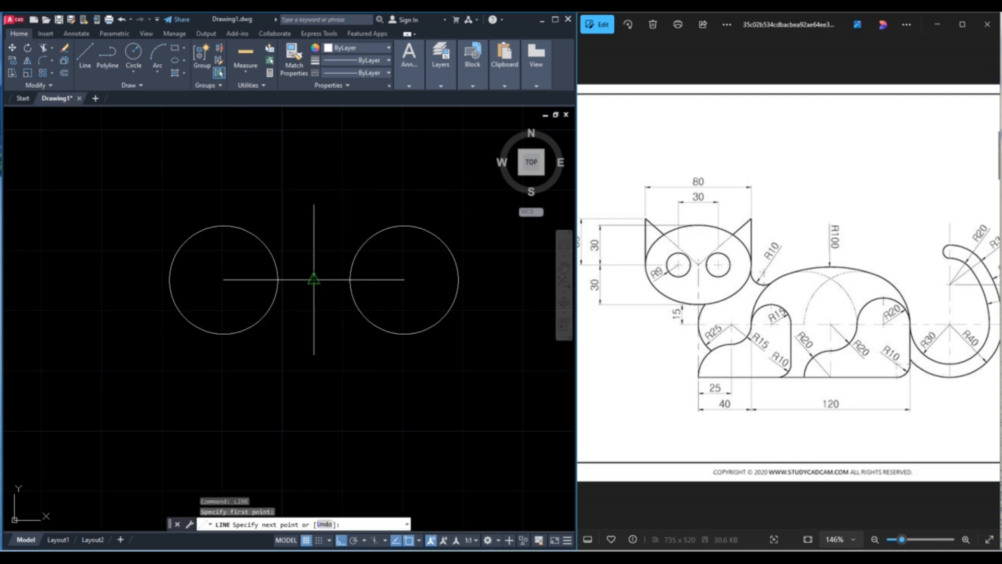
{"action": "scroll", "coordinate": [322, 323], "scroll_direction": "down", "scroll_amount": 6}
{"action": "left_click", "coordinate": [321, 440]}
{"action": "key", "text": "Escape"}
Step: Offset the vertical centre line by 40 to both the right and the left
{"action": "left_click", "coordinate": [353, 384]}
{"action": "left_click", "coordinate": [305, 400]}
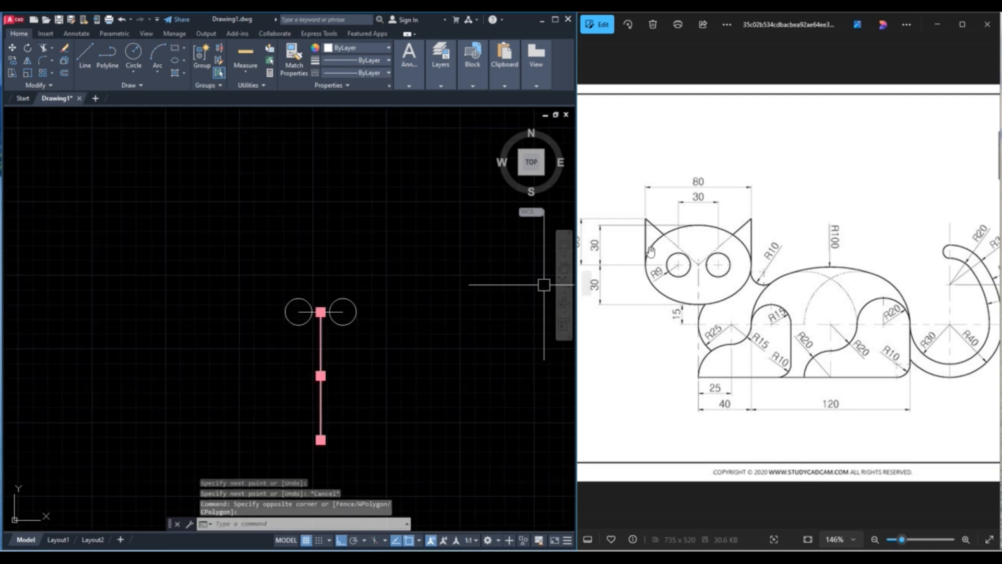
{"action": "scroll", "coordinate": [355, 356], "scroll_direction": "up", "scroll_amount": 2}
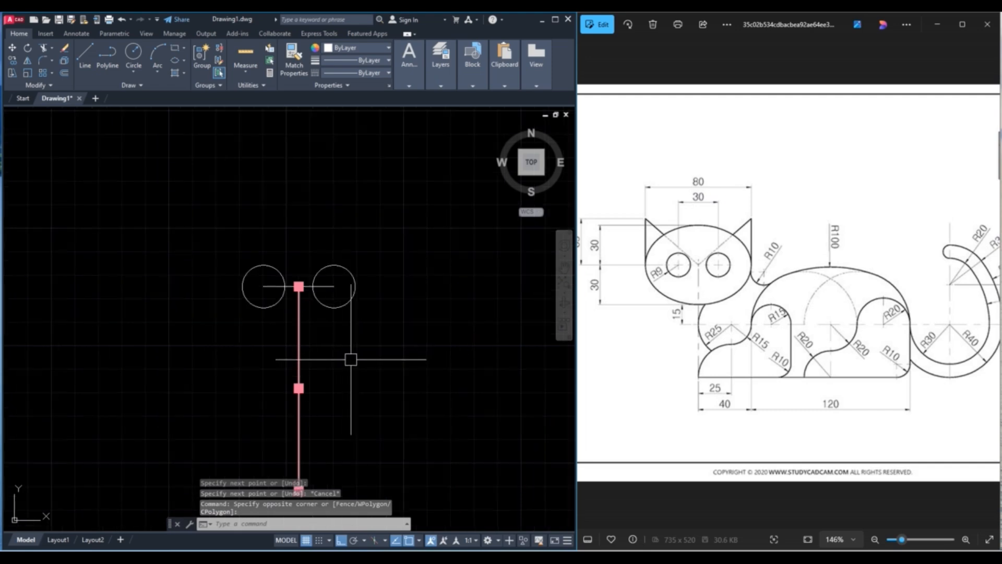
{"action": "type", "text": "o"}
{"action": "key", "text": "Return"}
{"action": "type", "text": "40"}
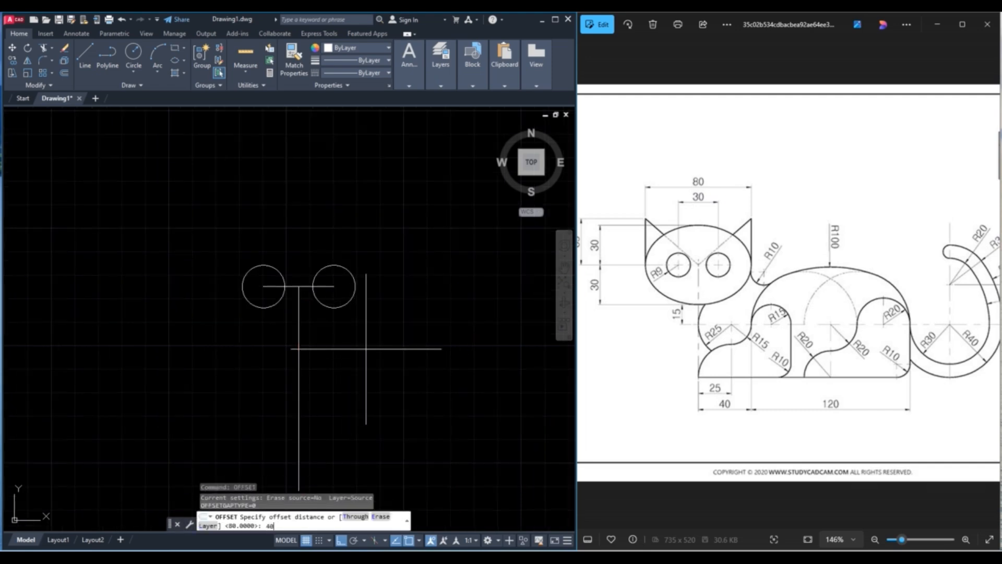
{"action": "key", "text": "Return"}
{"action": "left_click", "coordinate": [299, 360]}
{"action": "left_click", "coordinate": [401, 371]}
{"action": "left_click", "coordinate": [299, 382]}
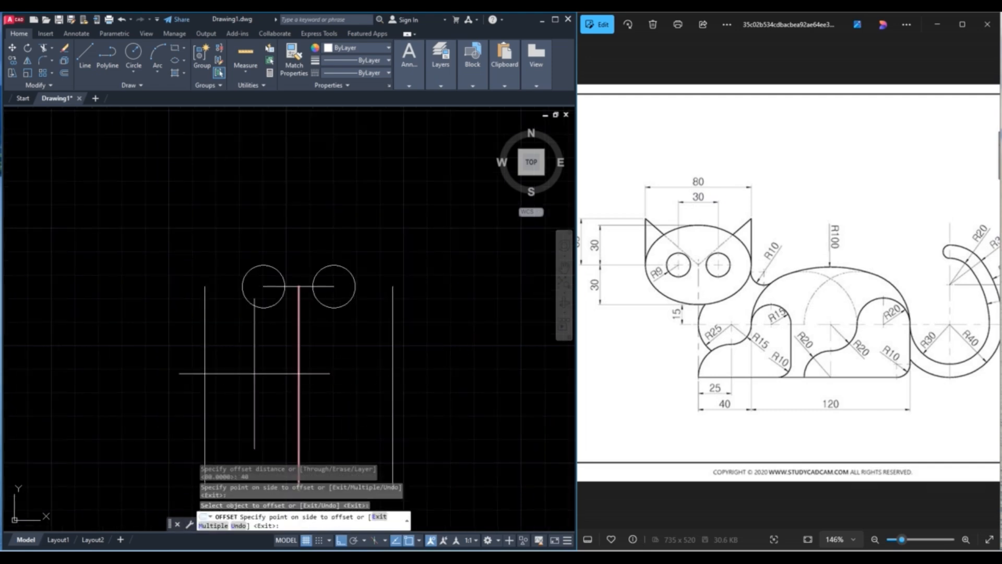
{"action": "left_click", "coordinate": [225, 358]}
{"action": "key", "text": "Escape"}
Step: Extend the horizontal line between the eyes in both directions to meet the two outer vertical lines
{"action": "scroll", "coordinate": [268, 297], "scroll_direction": "up", "scroll_amount": 2}
{"action": "type", "text": "ex"}
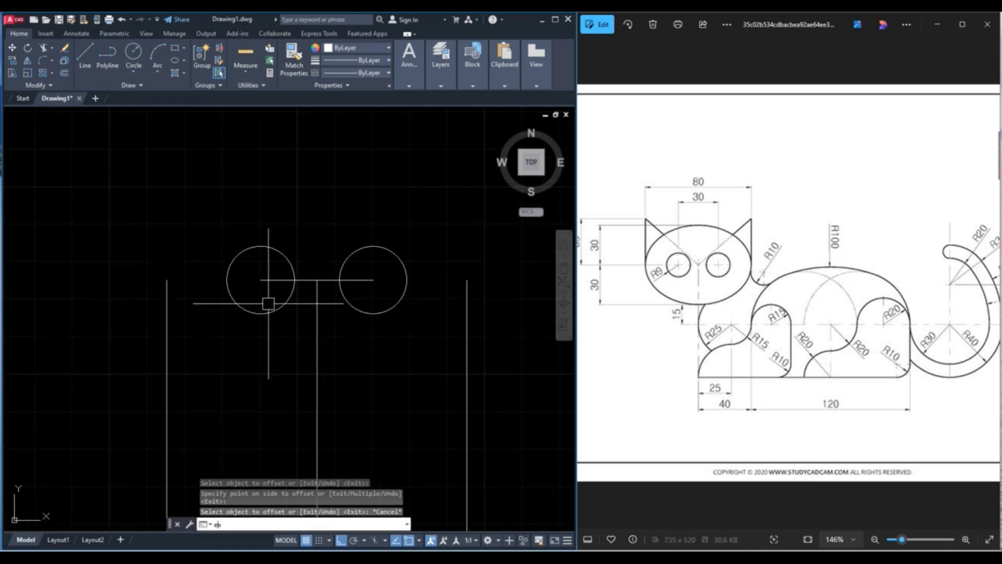
{"action": "key", "text": "Return"}
{"action": "left_click", "coordinate": [325, 280]}
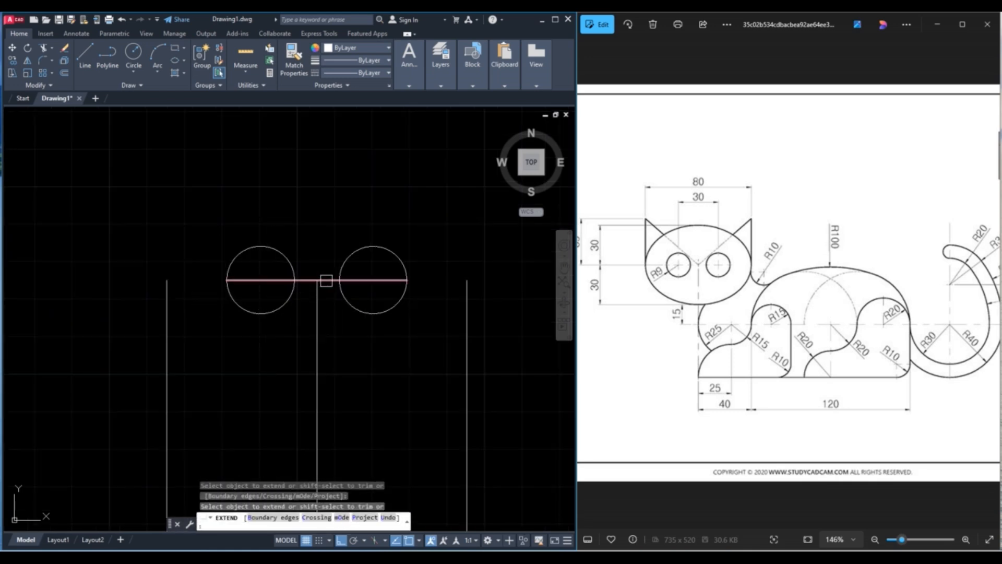
{"action": "left_click", "coordinate": [315, 277]}
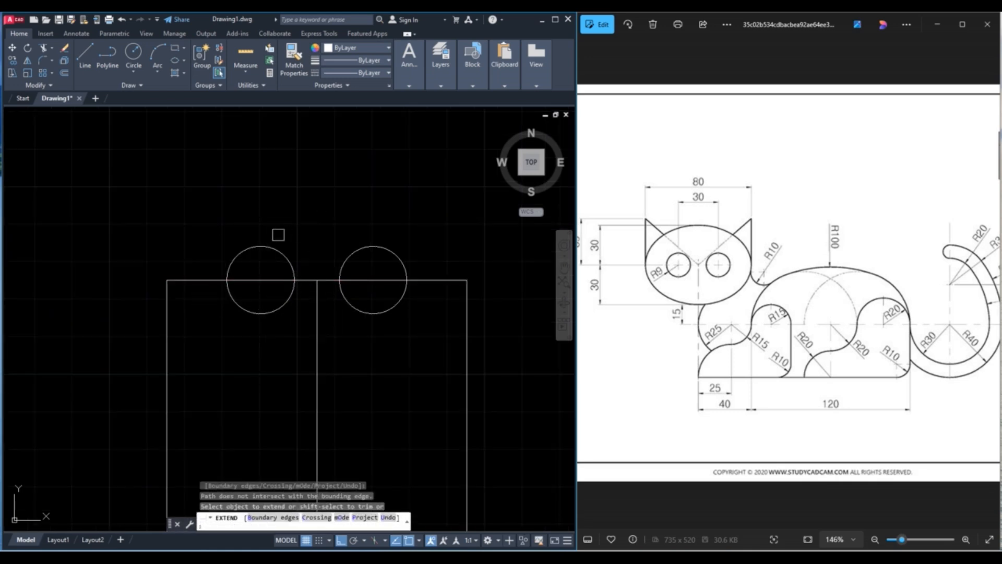
{"action": "key", "text": "Escape"}
Step: Draw the head ellipse by its axis endpoints, spanning the extended horizontal line, with a distance of 30 to the other axis
{"action": "scroll", "coordinate": [260, 233], "scroll_direction": "down", "scroll_amount": 2}
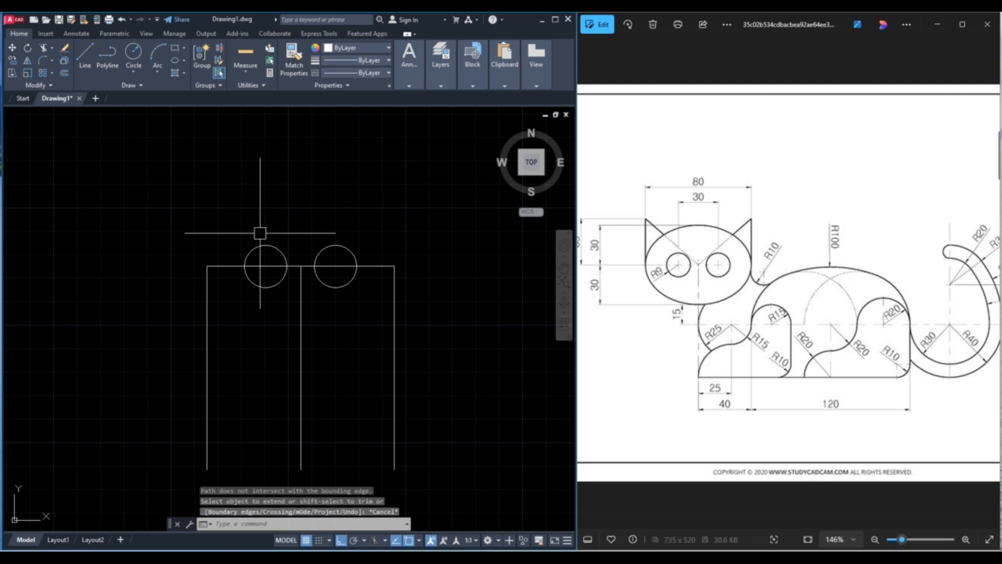
{"action": "left_click", "coordinate": [183, 60]}
{"action": "left_click", "coordinate": [208, 99]}
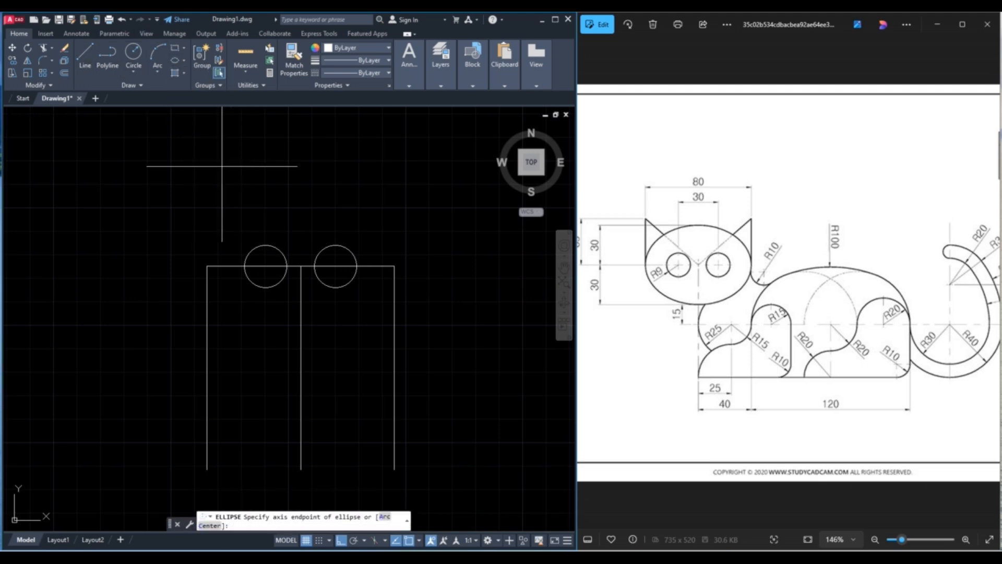
{"action": "left_click", "coordinate": [207, 266]}
{"action": "left_click", "coordinate": [394, 266]}
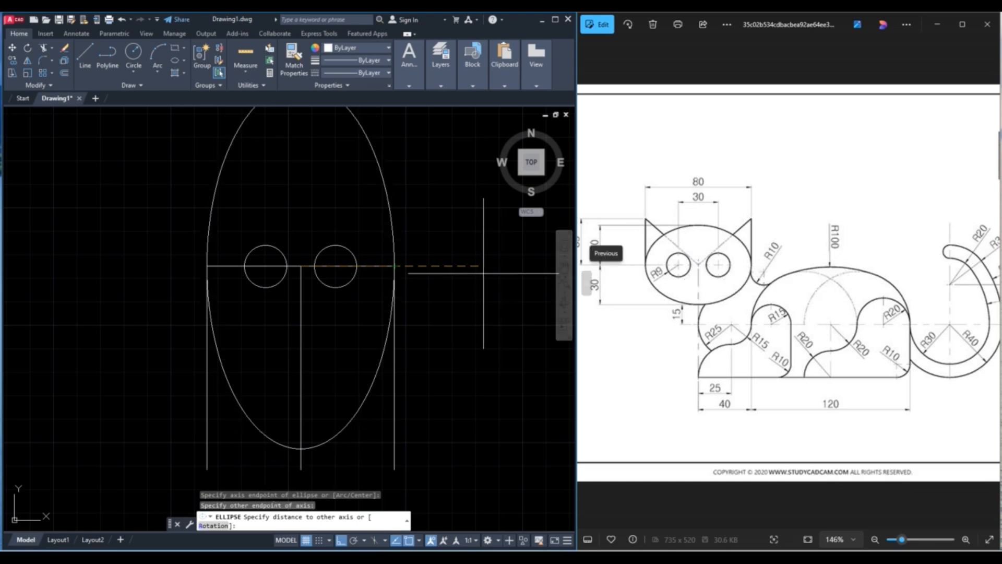
{"action": "type", "text": "30"}
{"action": "key", "text": "Return"}
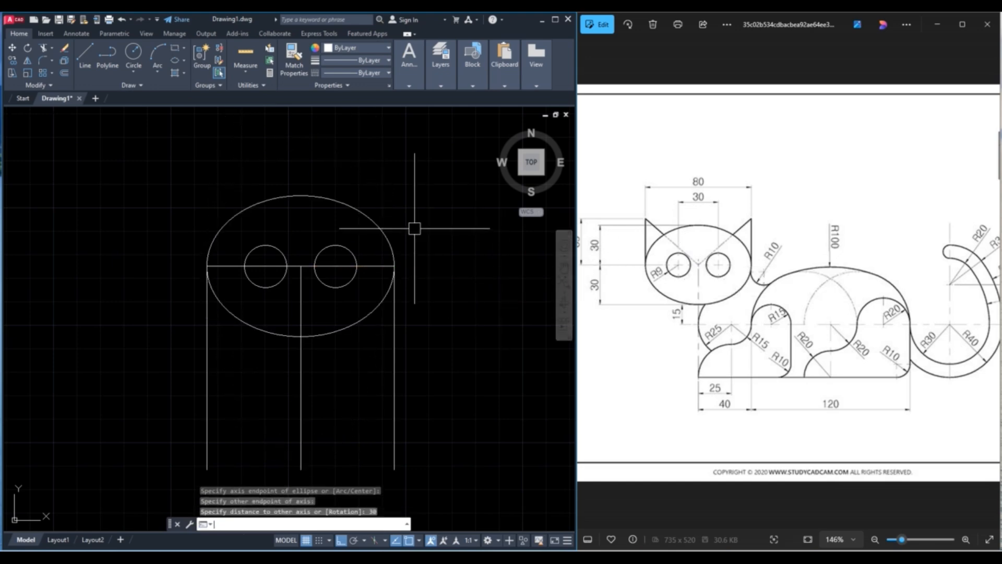
{"action": "key", "text": "Escape"}
Step: Delete the two outer vertical construction lines at the sides of the head ellipse
{"action": "middle_click_drag", "start_coordinate": [239, 195], "coordinate": [248, 204]}
{"action": "left_click", "coordinate": [231, 318]}
{"action": "left_click", "coordinate": [177, 358]}
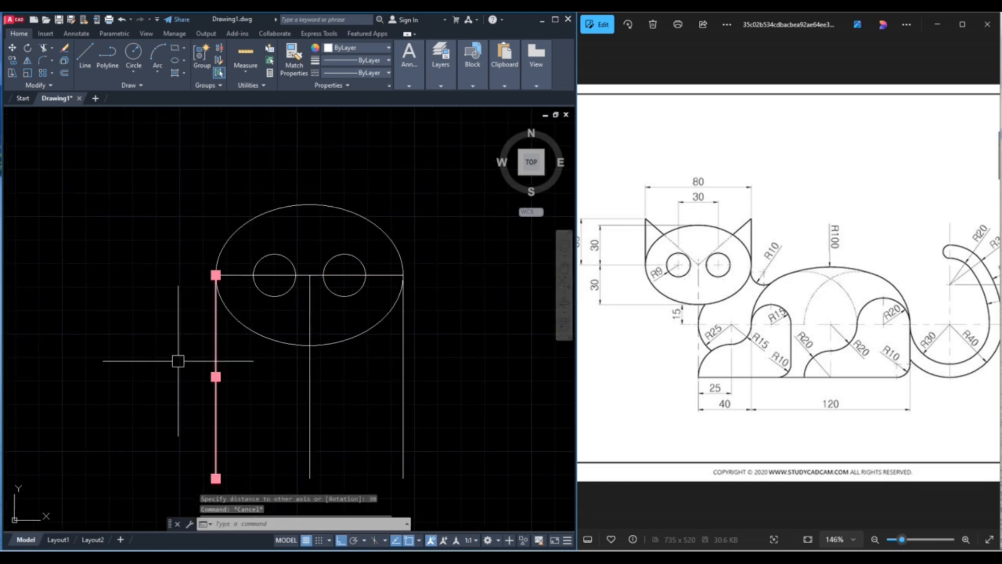
{"action": "key", "text": "Delete"}
{"action": "left_click", "coordinate": [439, 409]}
{"action": "left_click", "coordinate": [379, 372]}
{"action": "key", "text": "Delete"}
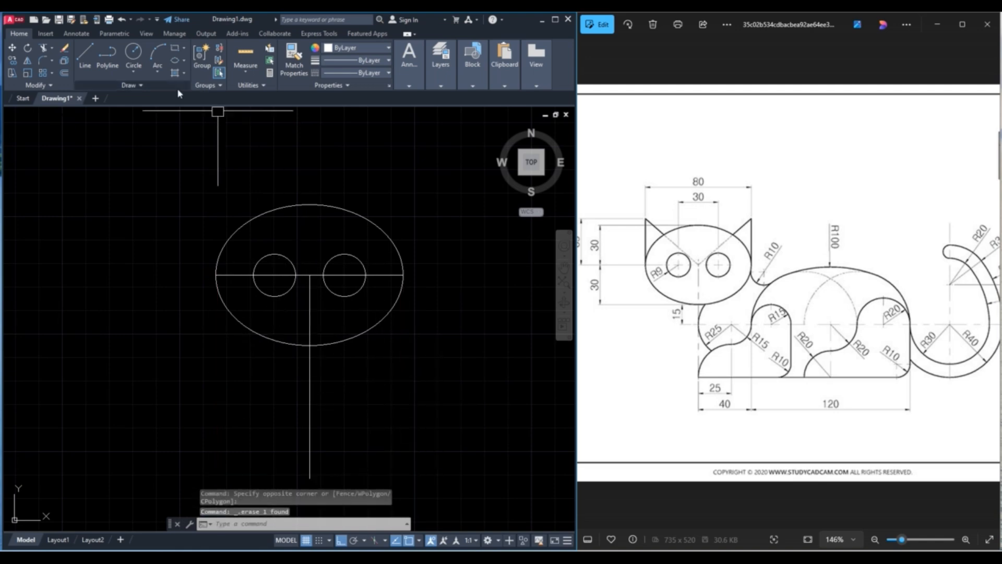
{"action": "left_click", "coordinate": [85, 55]}
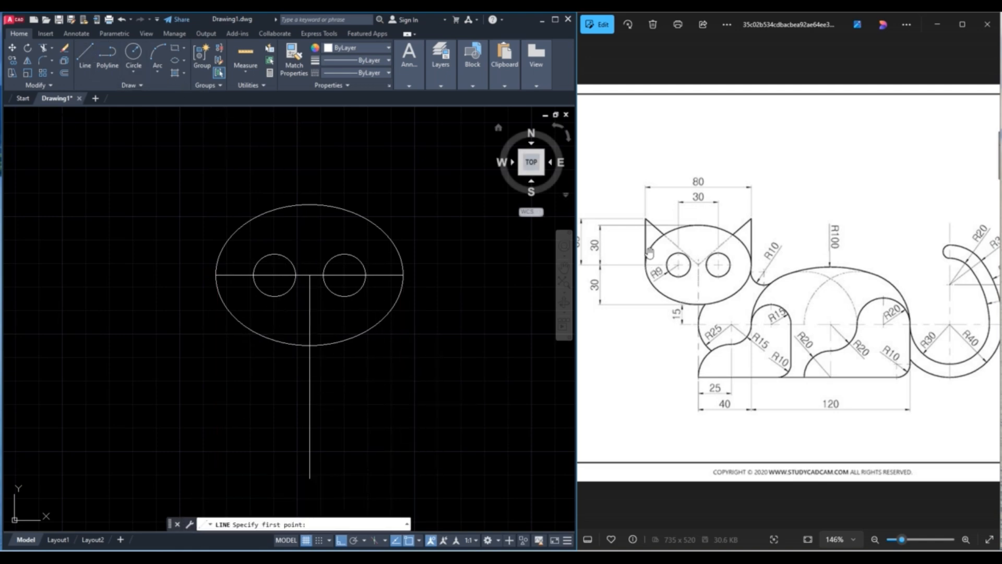
{"action": "left_click", "coordinate": [587, 282]}
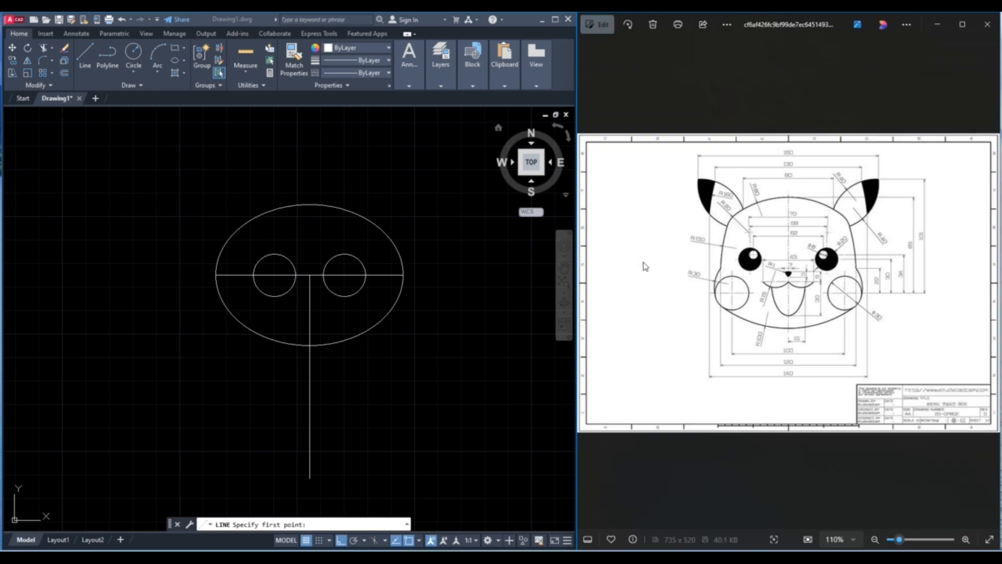
{"action": "key", "text": "Right"}
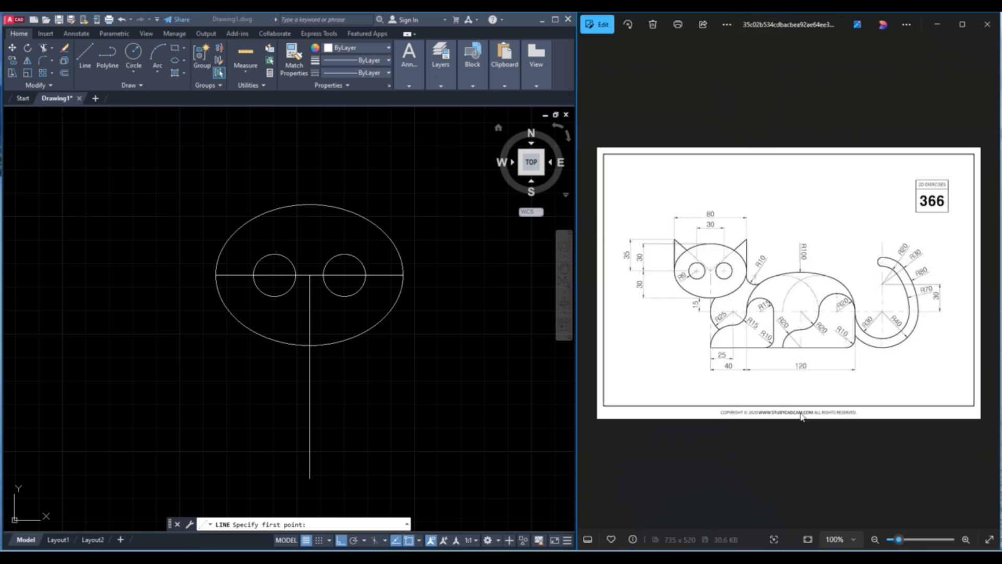
{"action": "scroll", "coordinate": [690, 276], "scroll_direction": "up", "scroll_amount": 1}
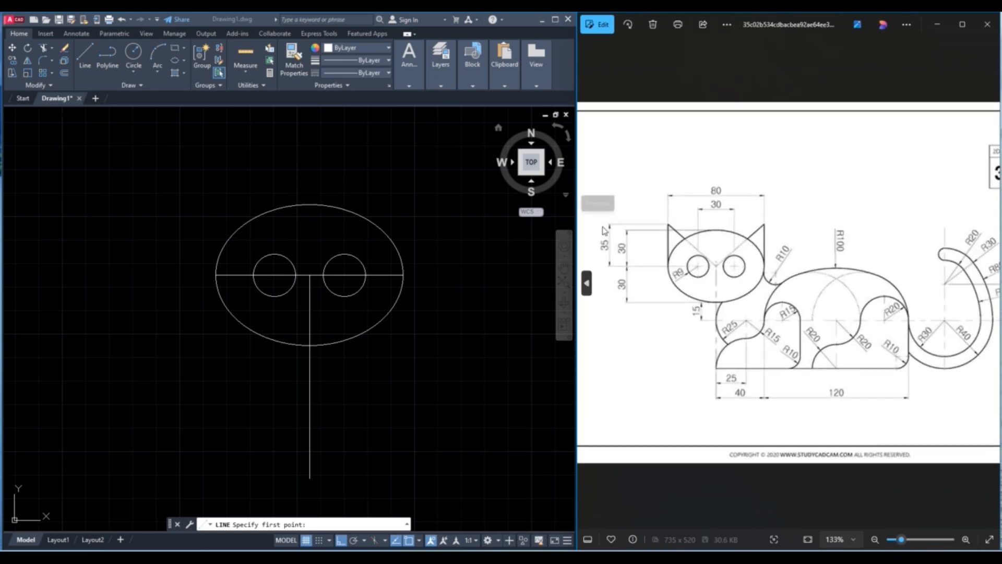
Step: Draw the left ear with a 35 vertical line up from the ellipse's left end, continued to the midpoint between the eyes
{"action": "left_click", "coordinate": [89, 58]}
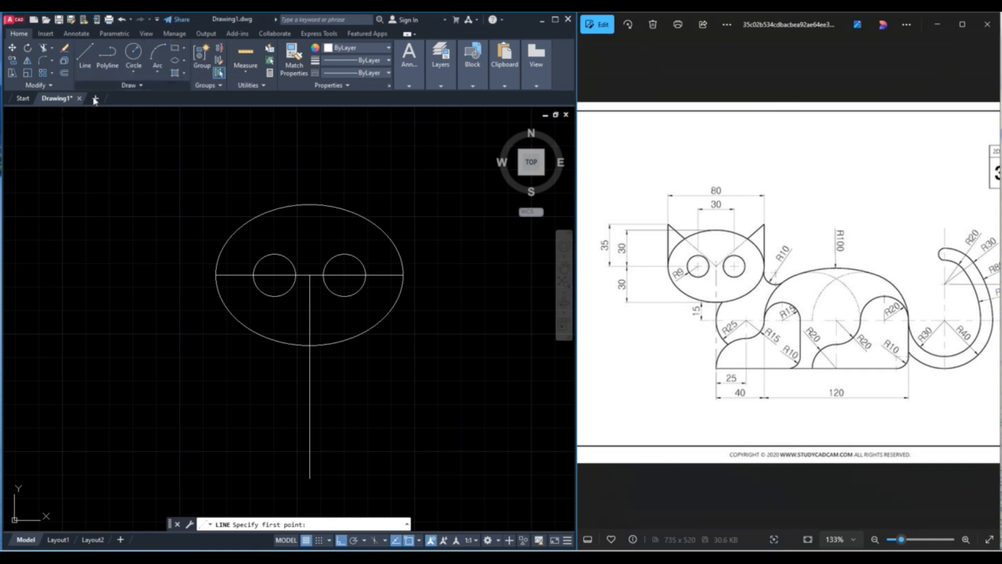
{"action": "left_click", "coordinate": [215, 275]}
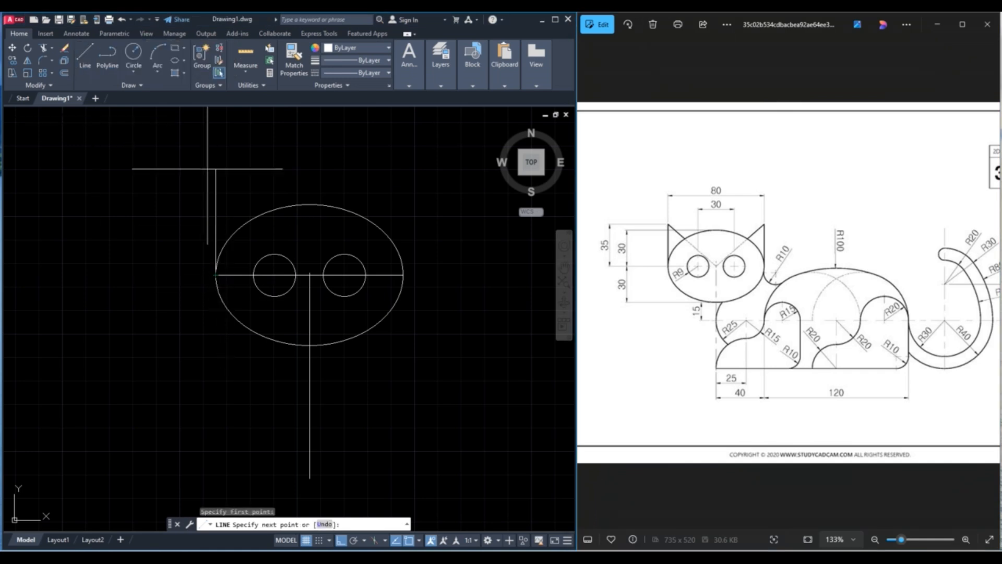
{"action": "type", "text": "35"}
{"action": "key", "text": "Return"}
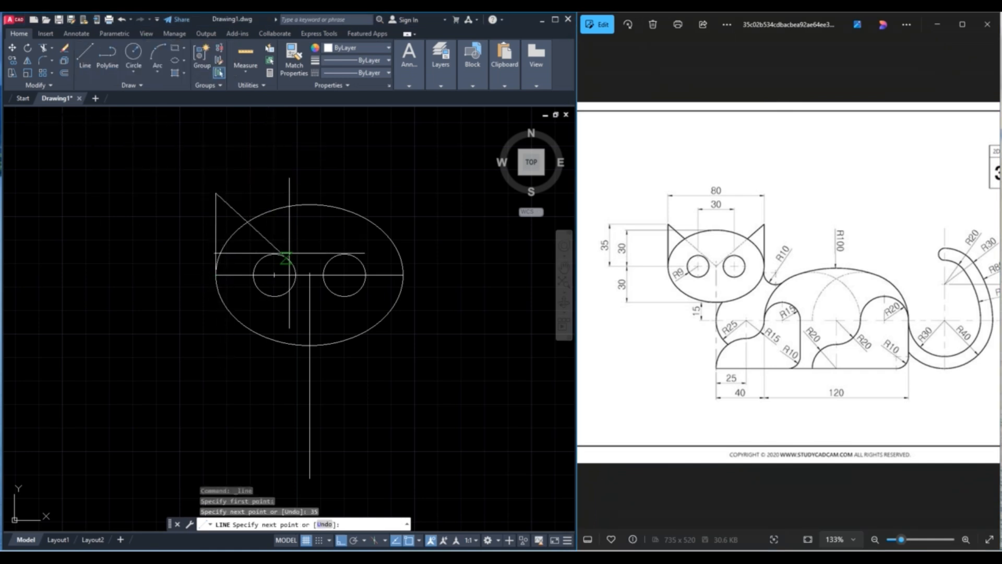
{"action": "left_click", "coordinate": [310, 275]}
{"action": "key", "text": "Return"}
Step: Draw the right ear with a 35 vertical line up from the ellipse's right end, continued to the midpoint between the eyes
{"action": "right_click", "coordinate": [359, 181]}
{"action": "left_click", "coordinate": [372, 186]}
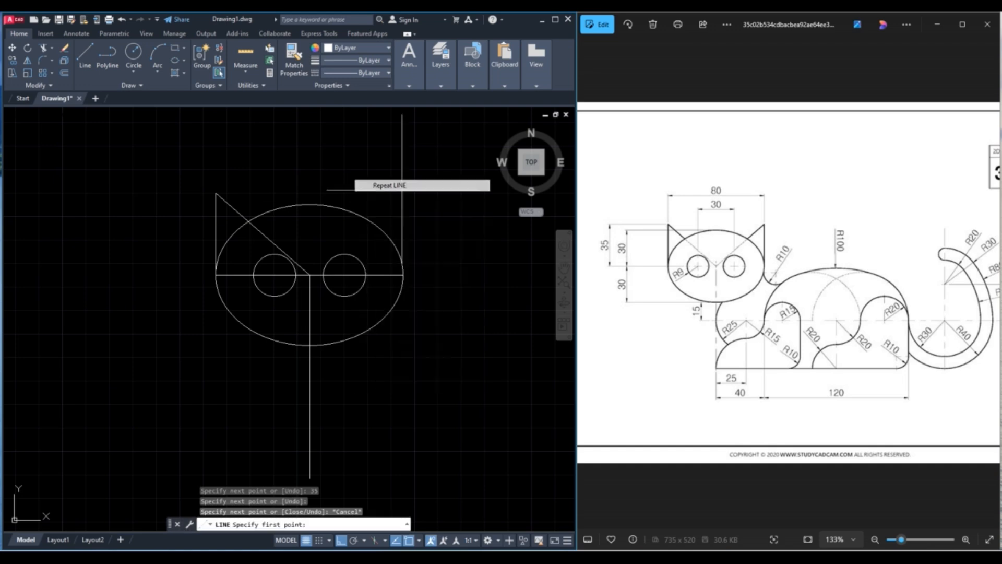
{"action": "left_click", "coordinate": [403, 275]}
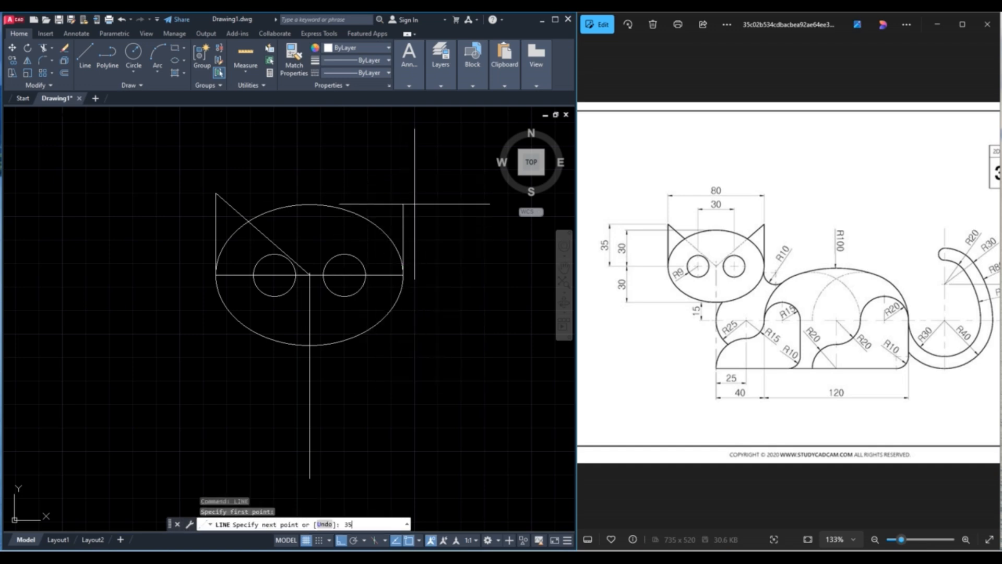
{"action": "type", "text": "35"}
{"action": "key", "text": "Return"}
{"action": "left_click", "coordinate": [310, 275]}
{"action": "key", "text": "Escape"}
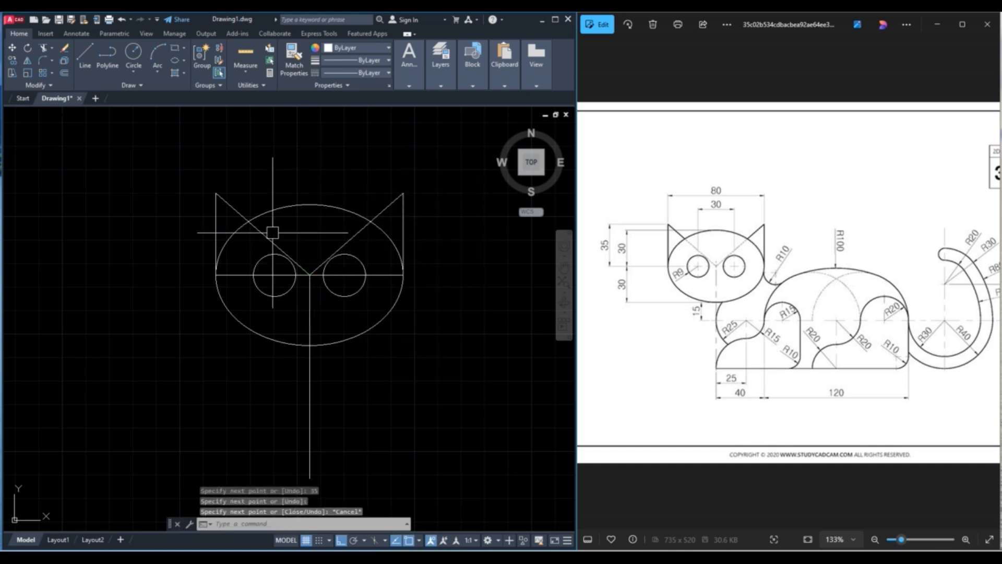
Step: Offset the vertical centre line by 25 to the right
{"action": "middle_click_drag", "start_coordinate": [272, 232], "coordinate": [310, 230]}
{"action": "middle_click_drag", "start_coordinate": [405, 308], "coordinate": [346, 255]}
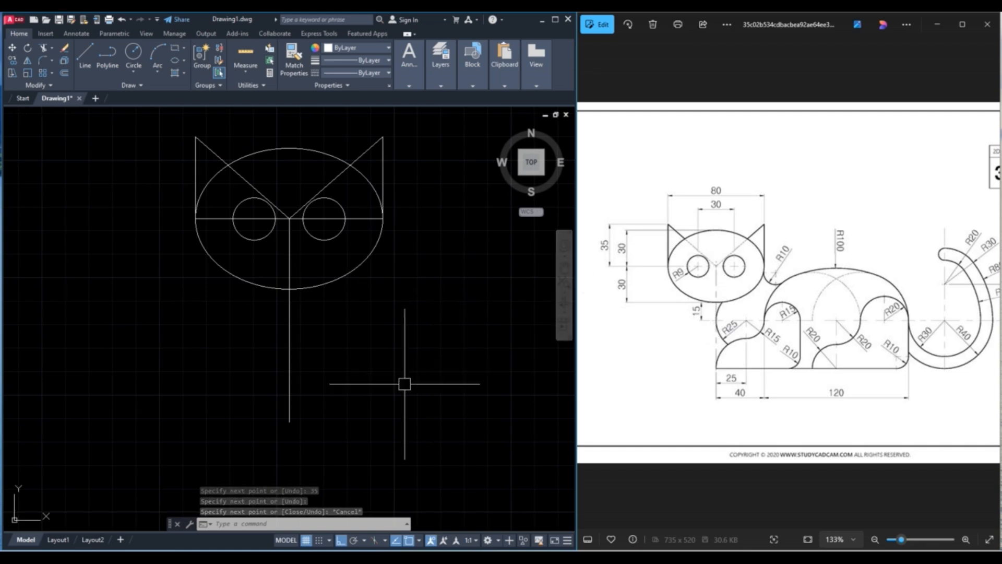
{"action": "left_click", "coordinate": [289, 372]}
{"action": "left_click", "coordinate": [211, 371]}
{"action": "type", "text": "o"}
{"action": "key", "text": "Return"}
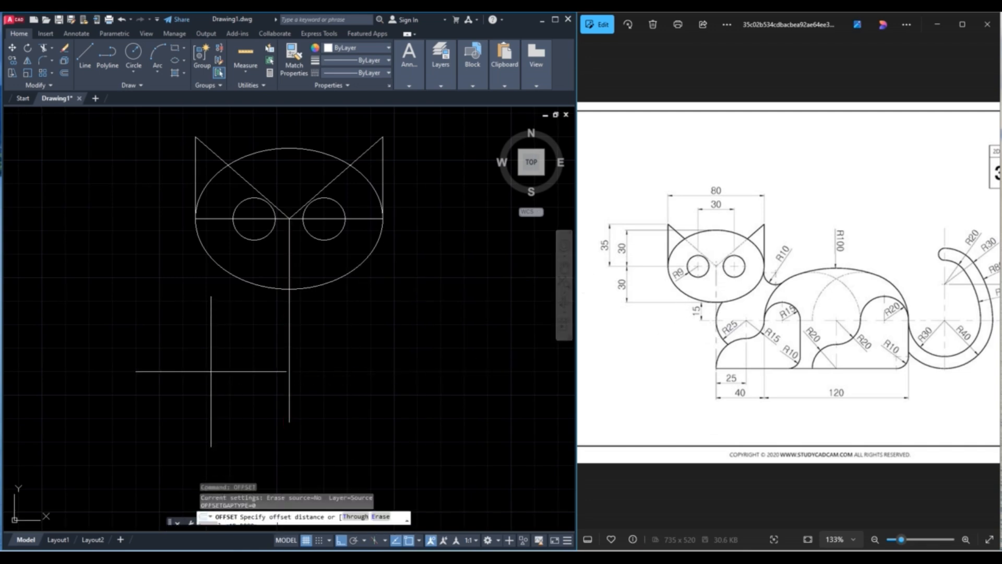
{"action": "type", "text": "25"}
{"action": "key", "text": "Return"}
{"action": "left_click", "coordinate": [290, 371]}
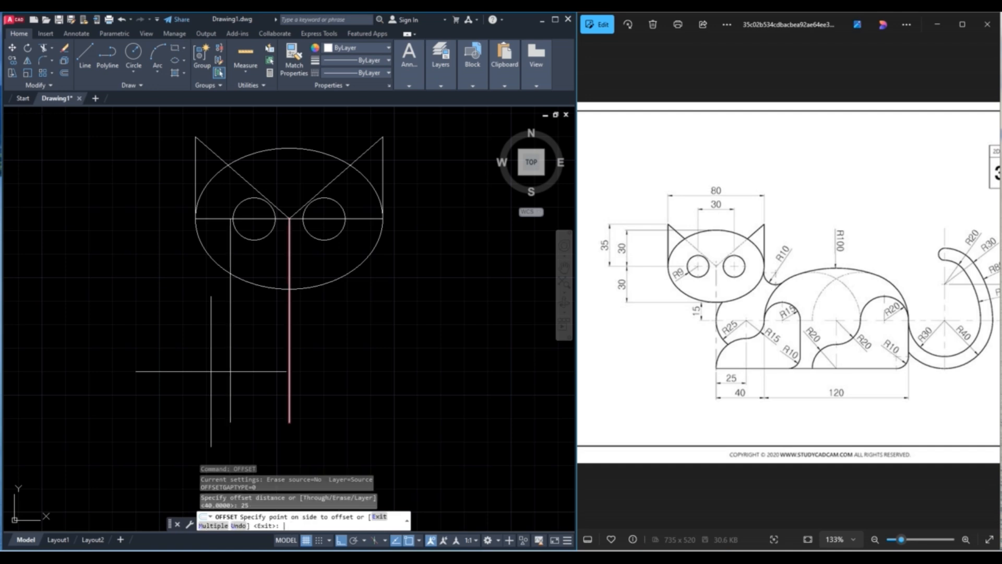
{"action": "left_click", "coordinate": [391, 364]}
{"action": "key", "text": "Escape"}
Step: Draw a horizontal line leftward from the lowest point of the head ellipse
{"action": "middle_click_drag", "start_coordinate": [371, 374], "coordinate": [384, 334]}
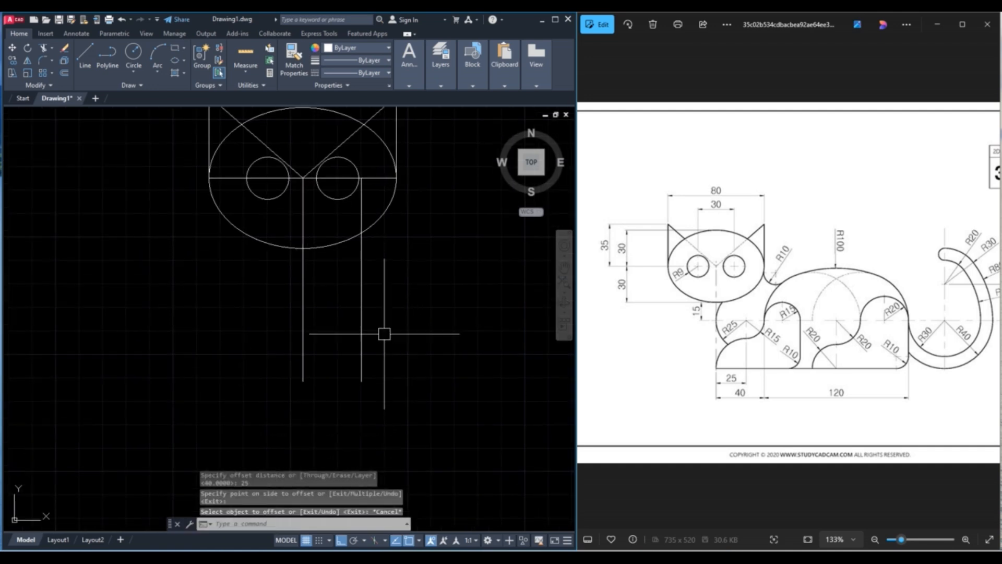
{"action": "left_click", "coordinate": [85, 53]}
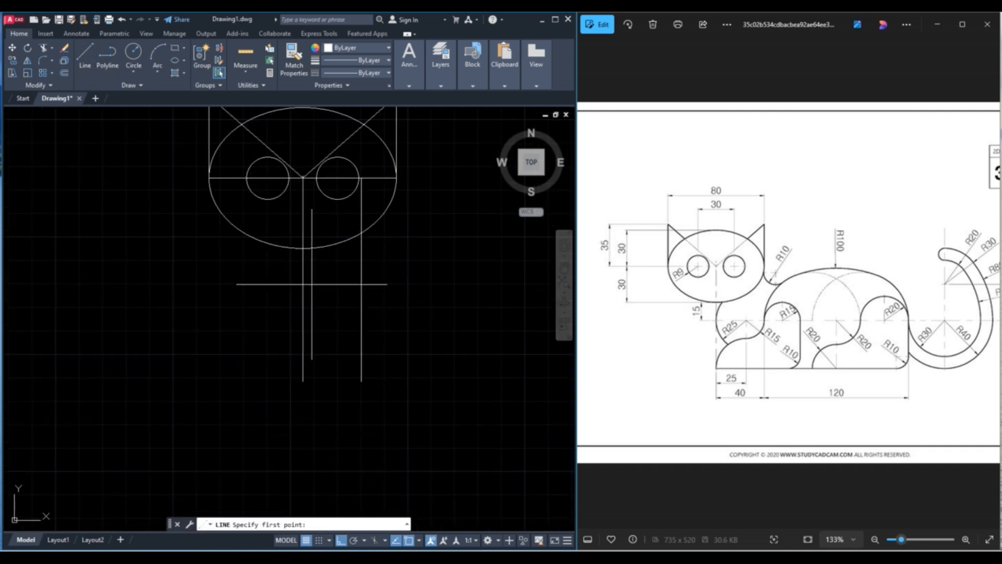
{"action": "left_click", "coordinate": [195, 249]}
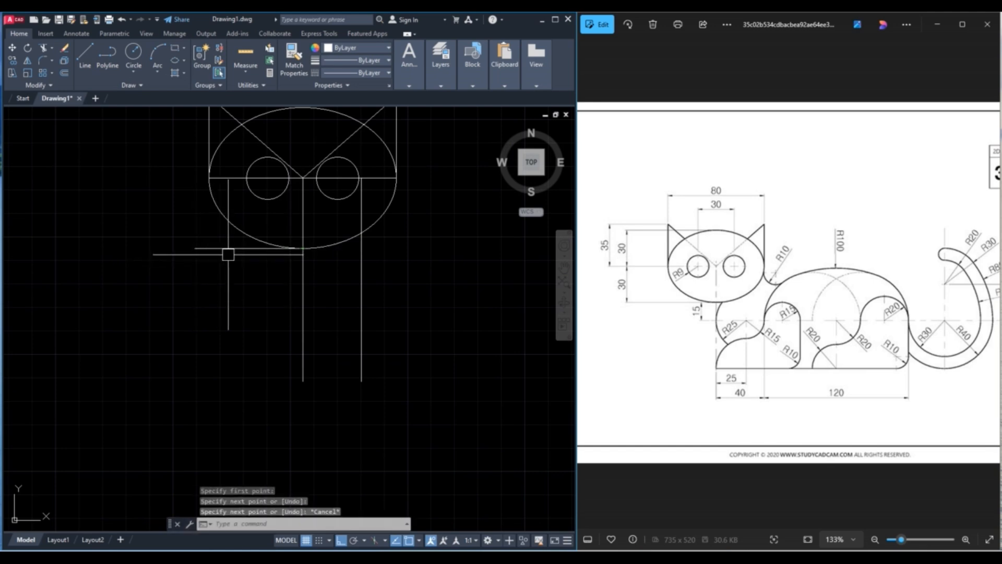
{"action": "key", "text": "Escape"}
Step: Offset the horizontal line below the head downward by 15
{"action": "left_click", "coordinate": [222, 247]}
{"action": "type", "text": "o"}
{"action": "key", "text": "Return"}
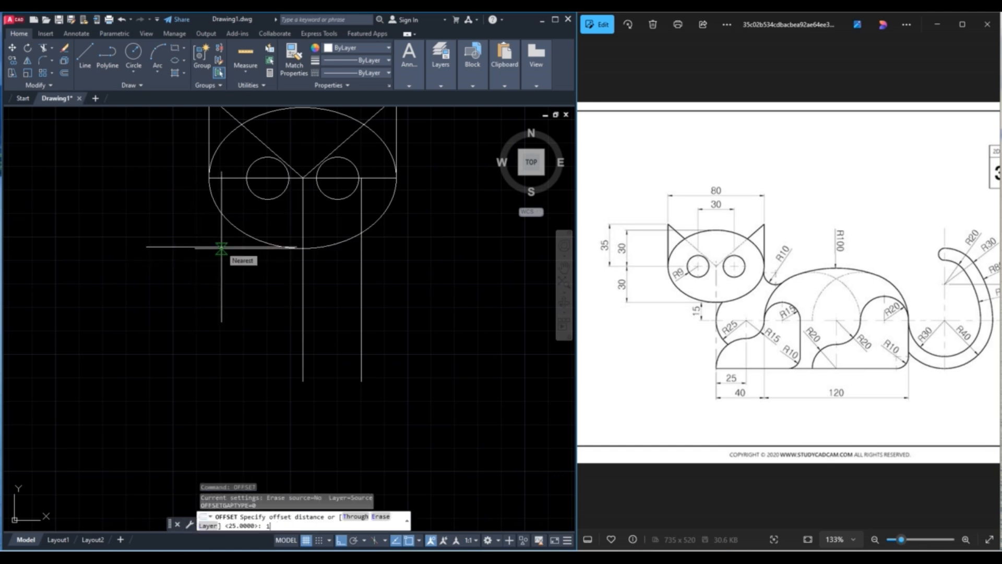
{"action": "type", "text": "15"}
{"action": "key", "text": "Return"}
{"action": "left_click", "coordinate": [221, 248]}
{"action": "left_click", "coordinate": [235, 292]}
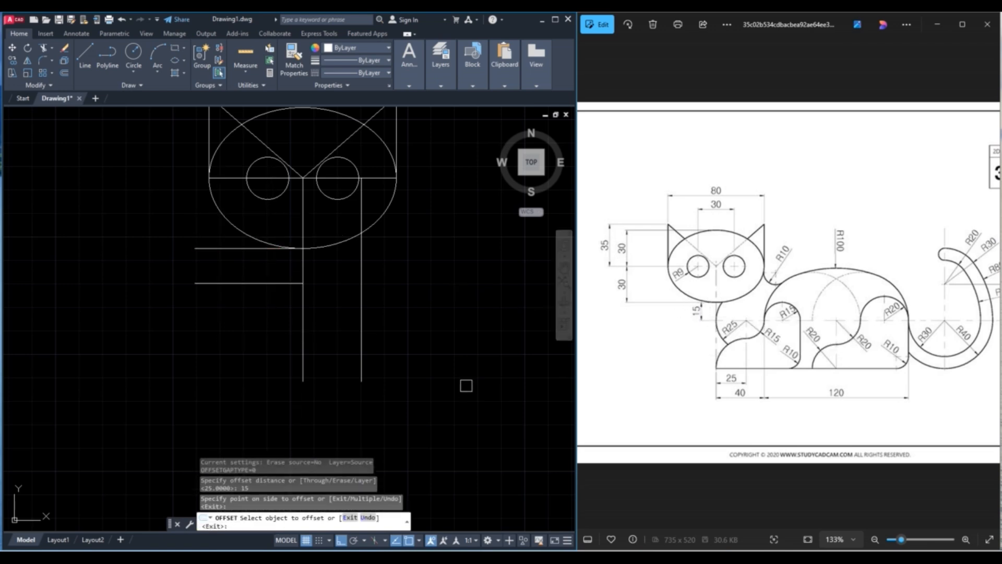
{"action": "middle_click_drag", "start_coordinate": [393, 331], "coordinate": [318, 312]}
{"action": "key", "text": "Escape"}
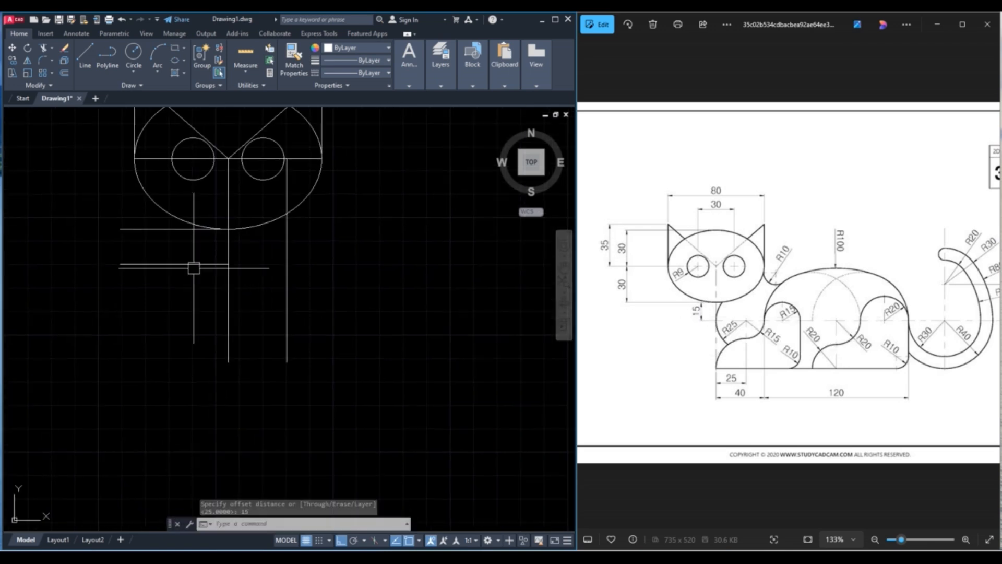
Step: Stretch the right end of the offset horizontal line far to the right, well past the head
{"action": "left_click", "coordinate": [200, 268]}
{"action": "left_click", "coordinate": [228, 263]}
{"action": "scroll", "coordinate": [347, 286], "scroll_direction": "down", "scroll_amount": 5}
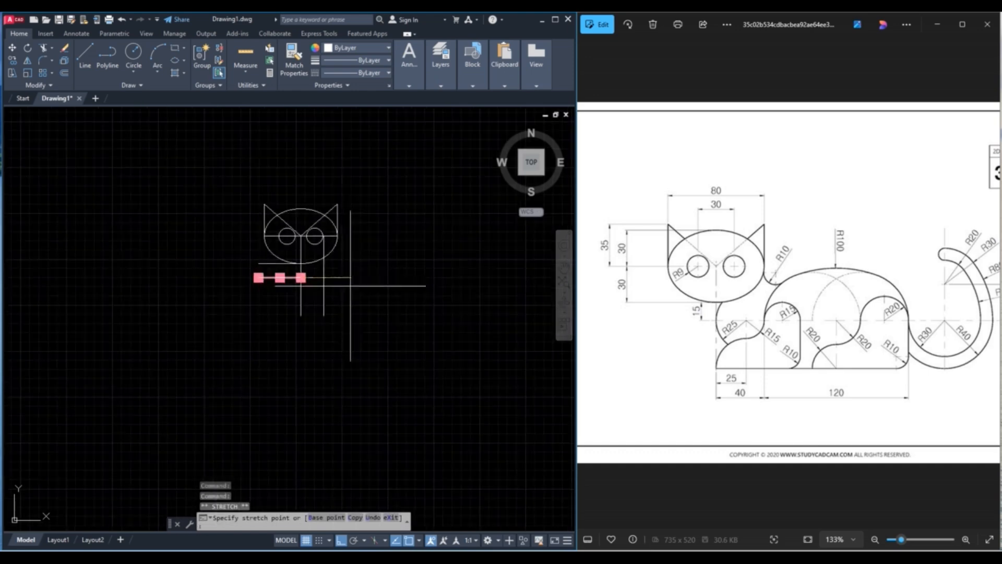
{"action": "left_click", "coordinate": [472, 291]}
{"action": "key", "text": "Escape"}
Step: Offset the lengthened horizontal line downward by 40 for the cat's base line
{"action": "left_click", "coordinate": [393, 293]}
{"action": "left_click", "coordinate": [393, 264]}
{"action": "scroll", "coordinate": [852, 332], "scroll_direction": "up", "scroll_amount": 2}
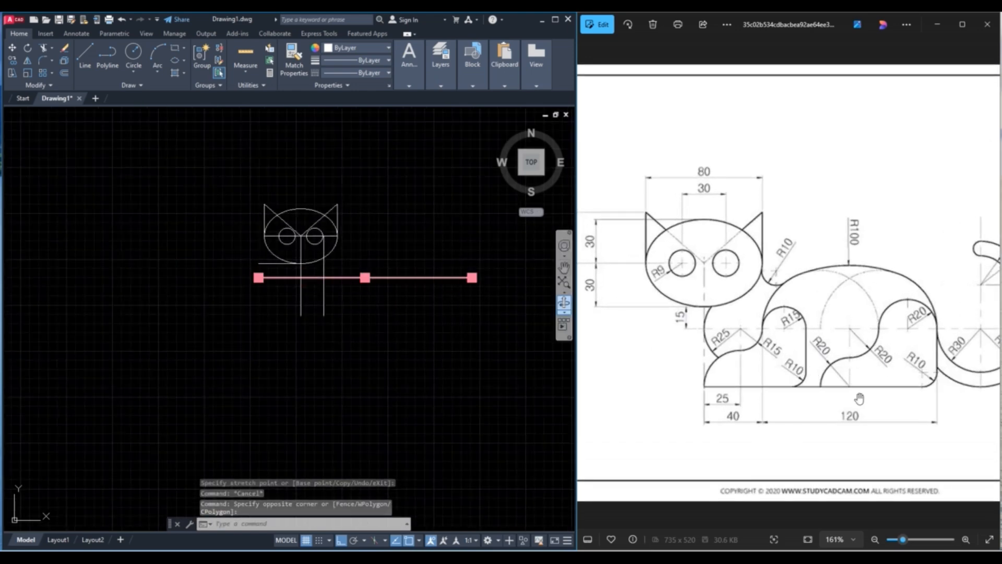
{"action": "type", "text": "off"}
{"action": "key", "text": "Return"}
{"action": "type", "text": "4"}
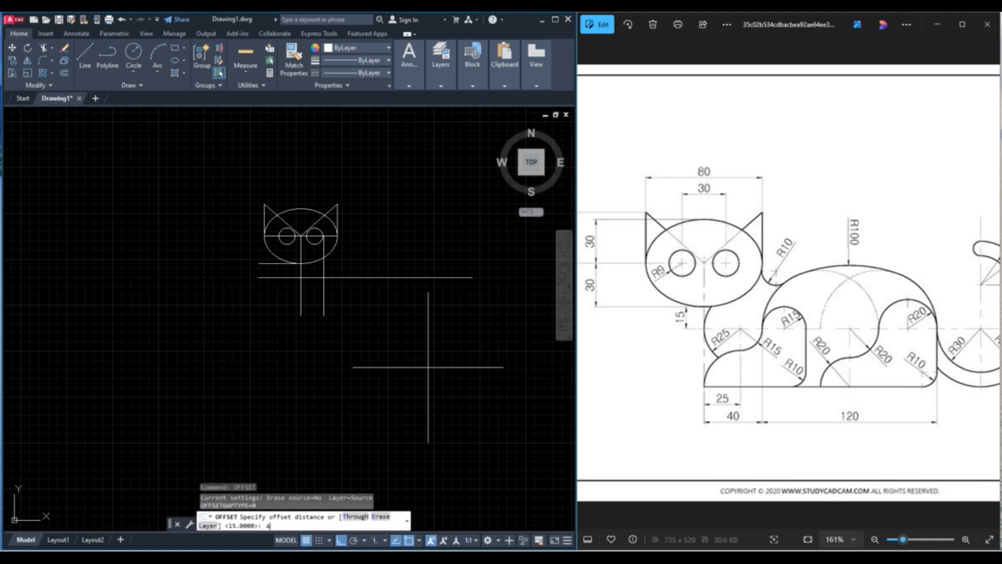
{"action": "type", "text": "0"}
{"action": "key", "text": "Return"}
{"action": "left_click", "coordinate": [425, 278]}
{"action": "left_click", "coordinate": [414, 384]}
{"action": "key", "text": "Escape"}
Step: Delete the short horizontal construction line touching the bottom of the head ellipse
{"action": "scroll", "coordinate": [294, 274], "scroll_direction": "up", "scroll_amount": 4}
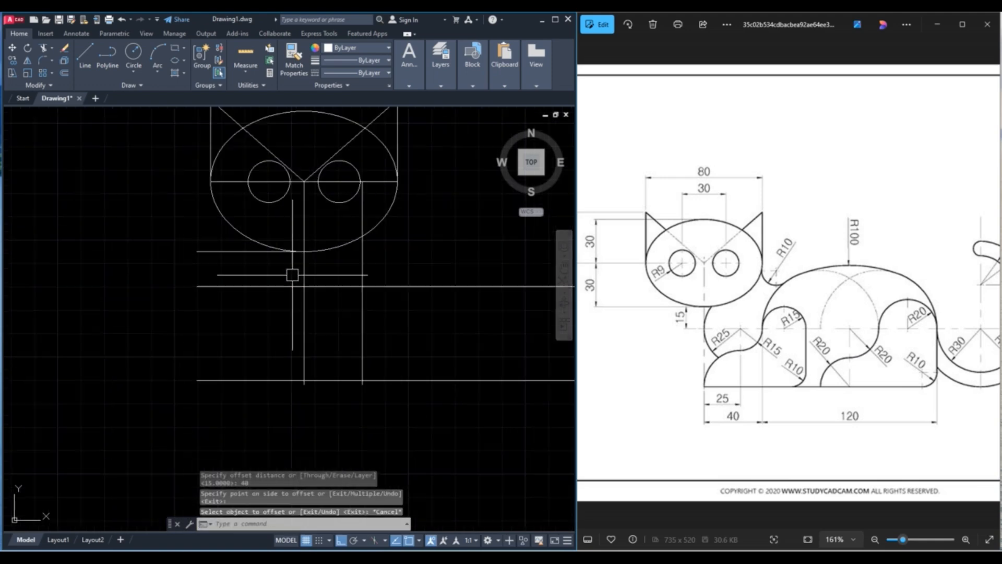
{"action": "scroll", "coordinate": [293, 275], "scroll_direction": "up", "scroll_amount": 2}
{"action": "left_click", "coordinate": [233, 242]}
{"action": "left_click", "coordinate": [158, 230]}
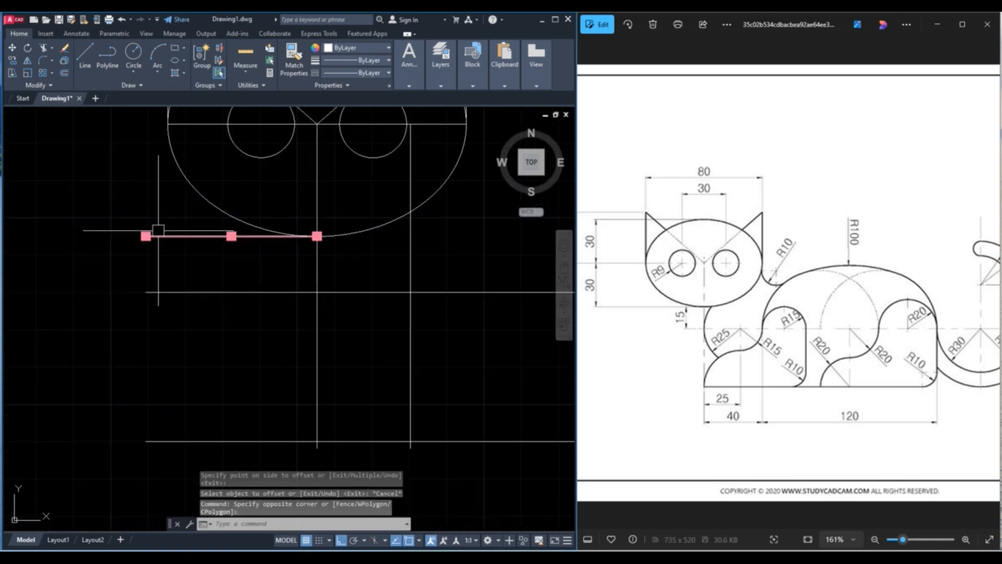
{"action": "key", "text": "Delete"}
Step: Draw a circle of radius 25 where the offset vertical line crosses the upper long horizontal line
{"action": "scroll", "coordinate": [174, 284], "scroll_direction": "down", "scroll_amount": 2}
{"action": "middle_click_drag", "start_coordinate": [205, 296], "coordinate": [253, 302]}
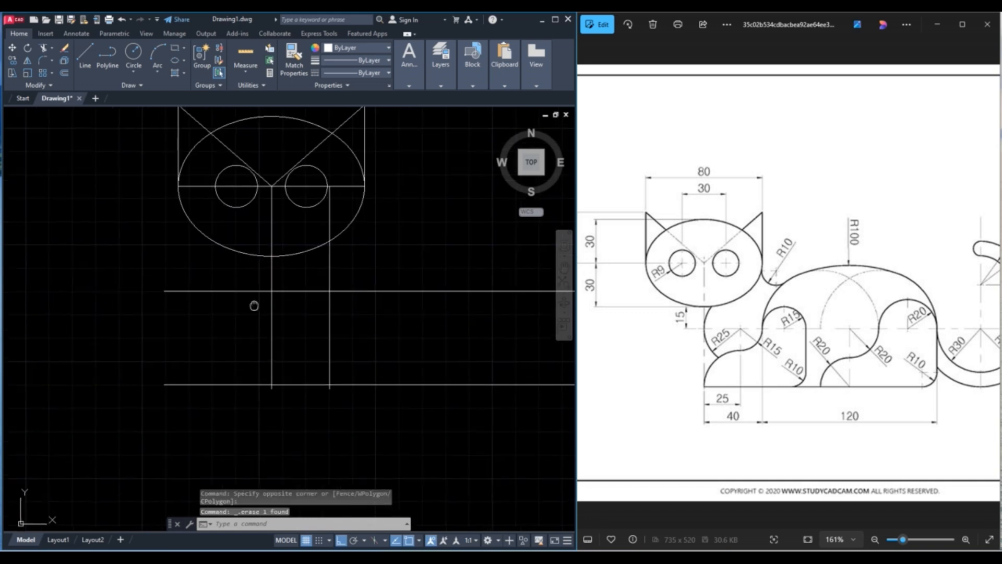
{"action": "left_click", "coordinate": [135, 80]}
{"action": "left_click", "coordinate": [156, 90]}
{"action": "left_click", "coordinate": [329, 291]}
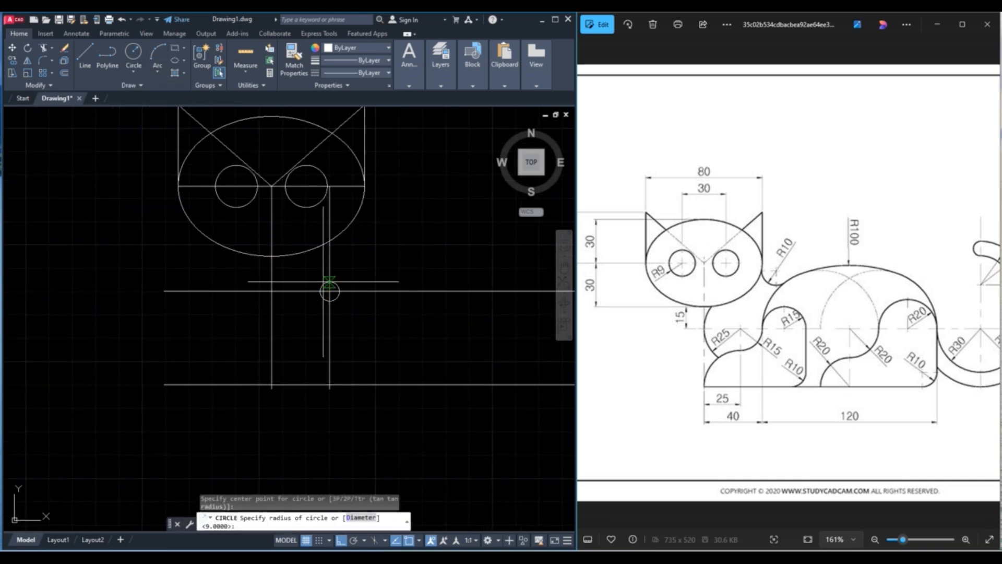
{"action": "key", "text": "Return"}
{"action": "key", "text": "Escape"}
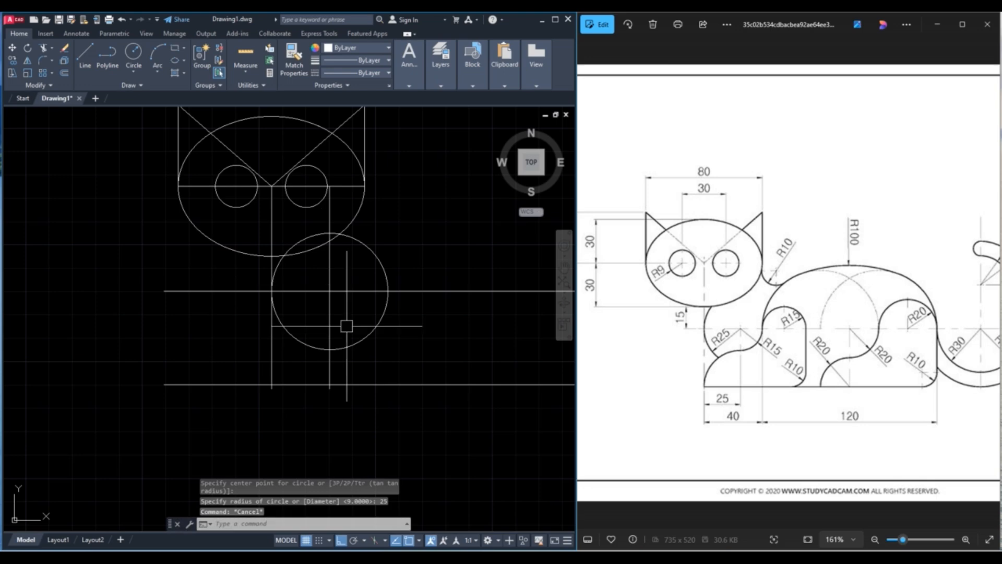
Step: Draw a second circle of radius 25 where the offset vertical line crosses the base line
{"action": "scroll", "coordinate": [307, 336], "scroll_direction": "up", "scroll_amount": 2}
{"action": "right_click", "coordinate": [366, 268]}
{"action": "left_click", "coordinate": [405, 275]}
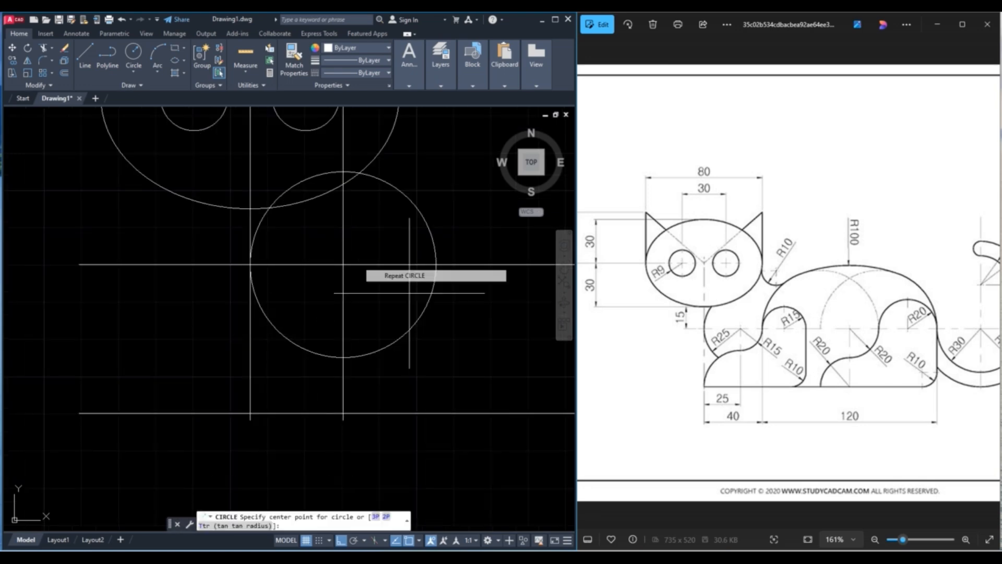
{"action": "left_click", "coordinate": [343, 413]}
{"action": "type", "text": "25"}
{"action": "key", "text": "Return"}
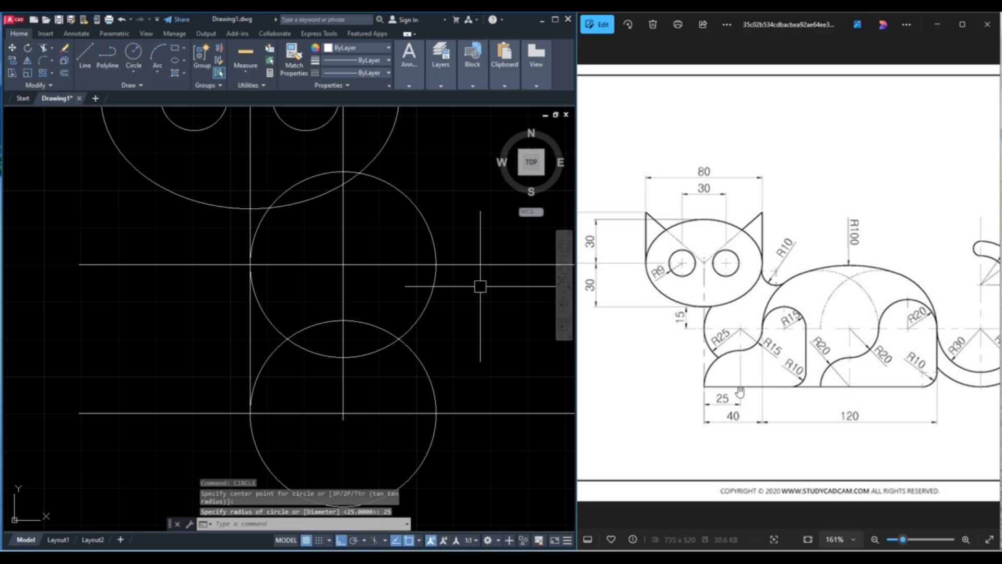
Step: Trim the two R25 circles to the chest arc below the head and the front paw arc above the base line
{"action": "type", "text": "tr"}
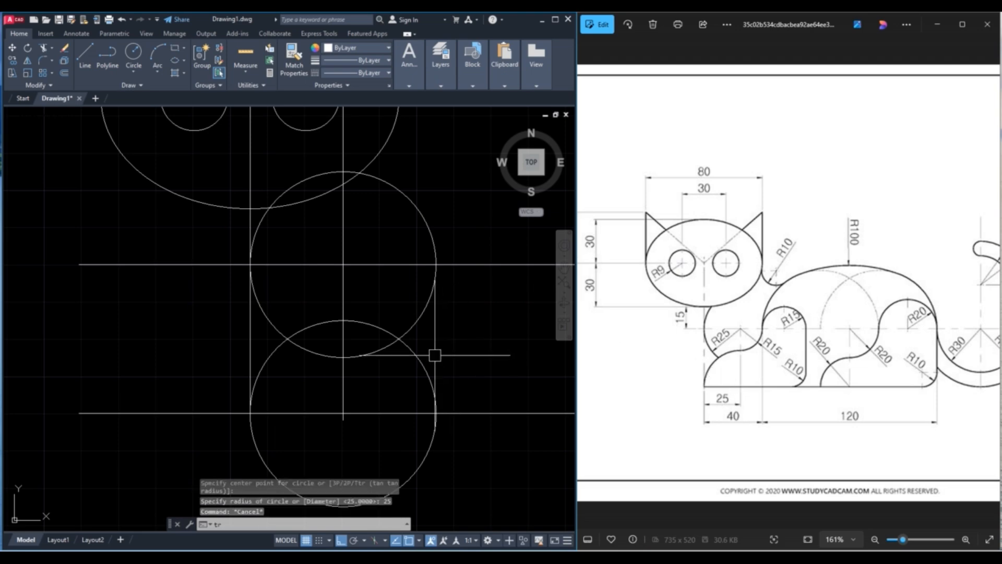
{"action": "key", "text": "Return"}
{"action": "left_click", "coordinate": [412, 465]}
{"action": "left_click", "coordinate": [433, 381]}
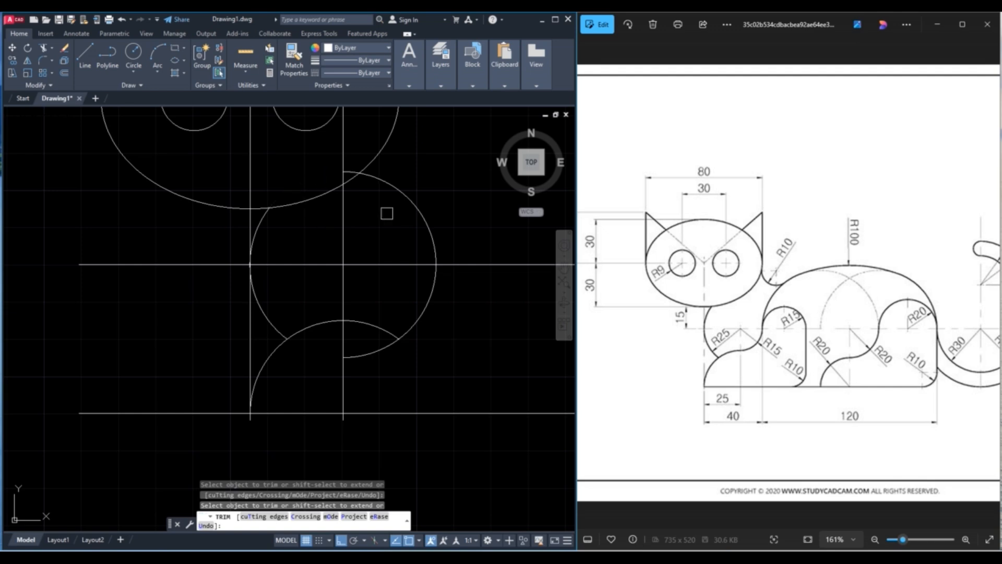
{"action": "scroll", "coordinate": [366, 172], "scroll_direction": "up", "scroll_amount": 3}
{"action": "left_click", "coordinate": [351, 168]}
{"action": "scroll", "coordinate": [346, 172], "scroll_direction": "down", "scroll_amount": 5}
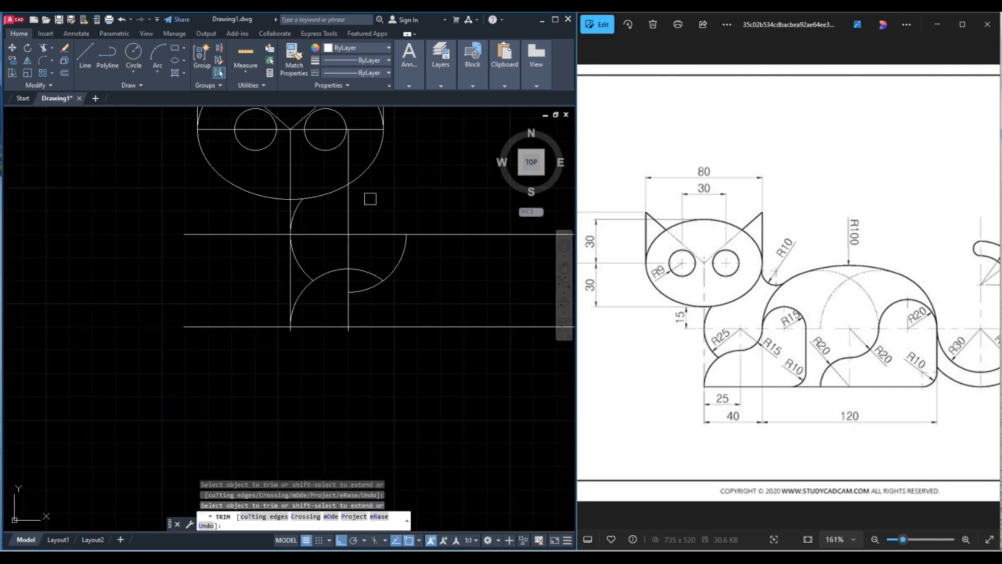
{"action": "left_click", "coordinate": [400, 254]}
{"action": "scroll", "coordinate": [362, 288], "scroll_direction": "up", "scroll_amount": 2}
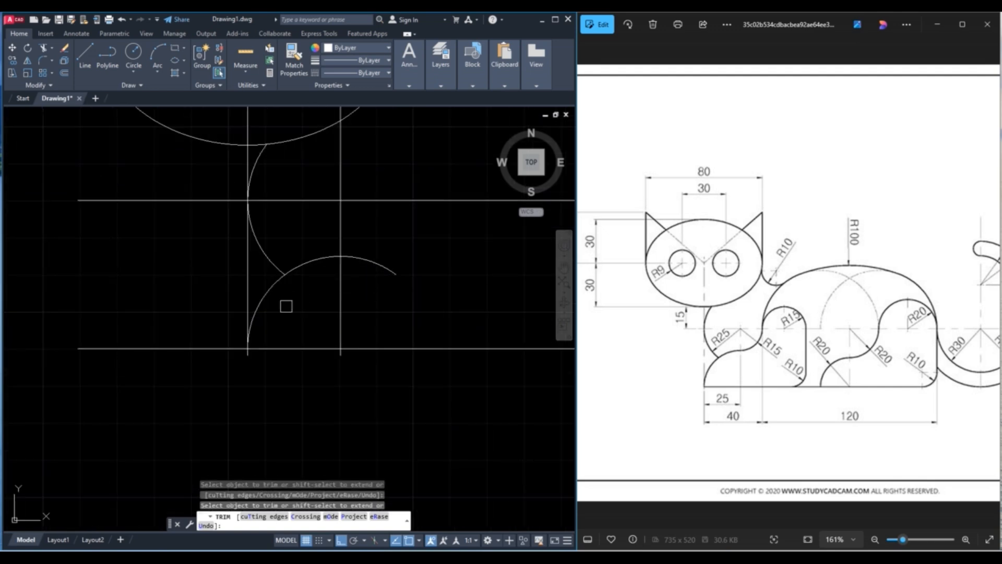
{"action": "middle_click_drag", "start_coordinate": [447, 264], "coordinate": [381, 338]}
{"action": "key", "text": "Escape"}
{"action": "key", "text": "Escape"}
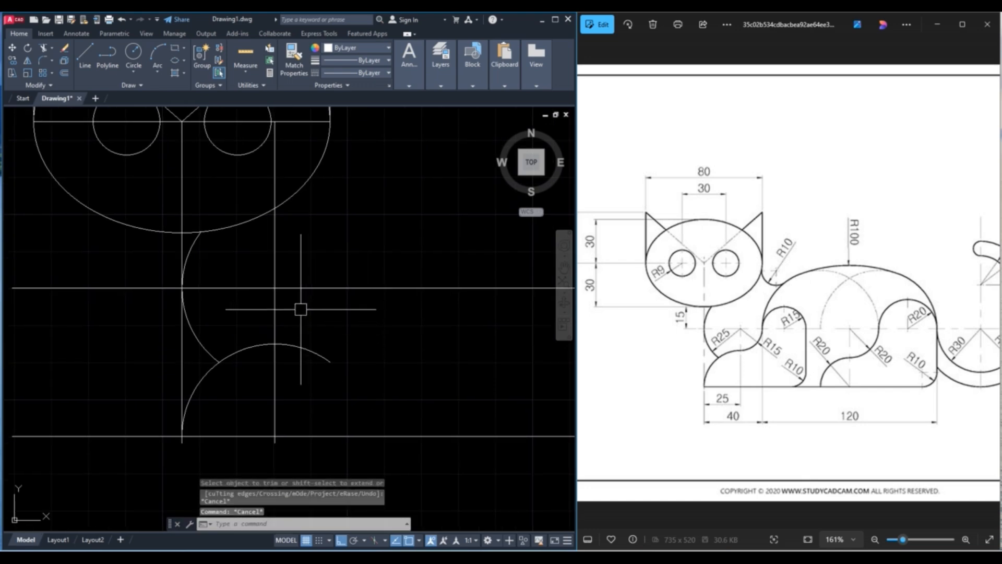
{"action": "left_click", "coordinate": [177, 357]}
{"action": "key", "text": "Escape"}
{"action": "scroll", "coordinate": [347, 334], "scroll_direction": "down", "scroll_amount": 3}
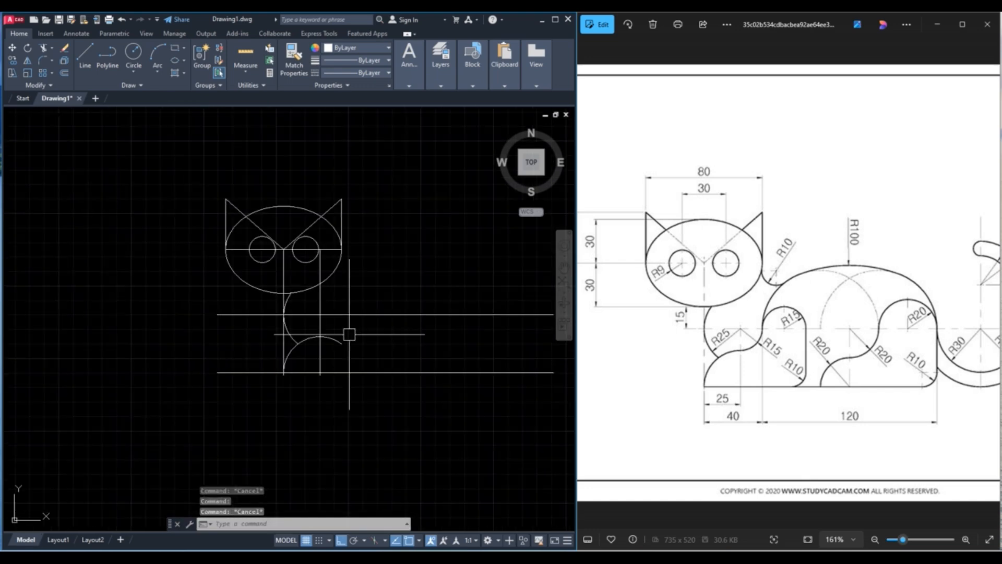
{"action": "scroll", "coordinate": [330, 315], "scroll_direction": "up", "scroll_amount": 1}
{"action": "scroll", "coordinate": [329, 316], "scroll_direction": "up", "scroll_amount": 2}
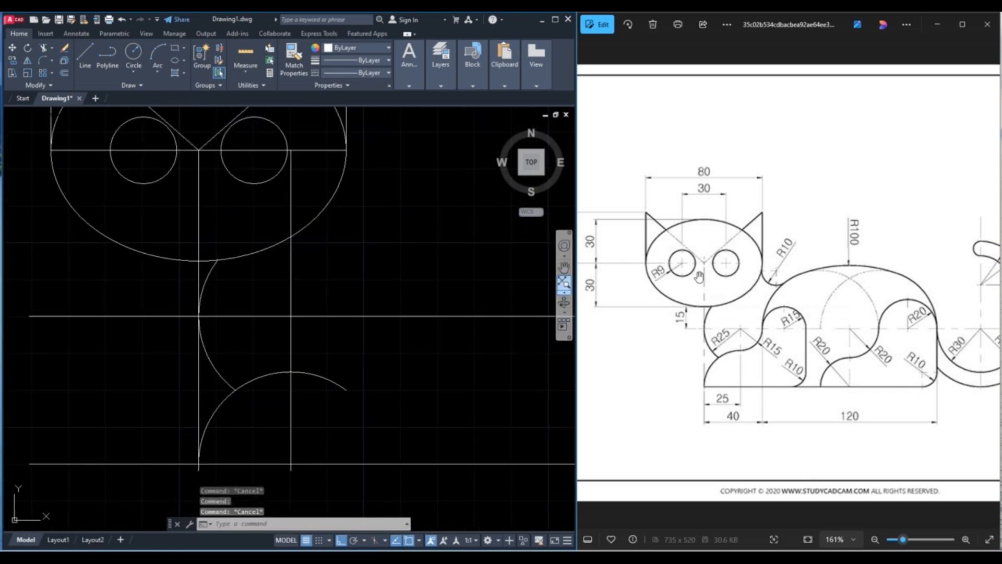
Step: Apply the dashed ACAD linetype to the horizontal centre line through the eyes
{"action": "scroll", "coordinate": [414, 246], "scroll_direction": "down", "scroll_amount": 2}
{"action": "scroll", "coordinate": [405, 242], "scroll_direction": "up", "scroll_amount": 2}
{"action": "left_click", "coordinate": [406, 244]}
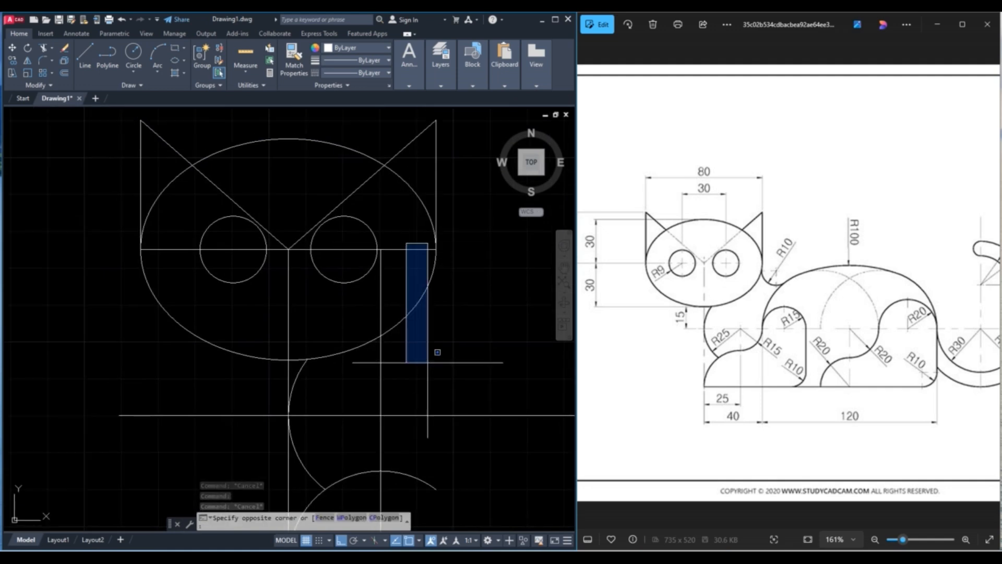
{"action": "left_click", "coordinate": [399, 254]}
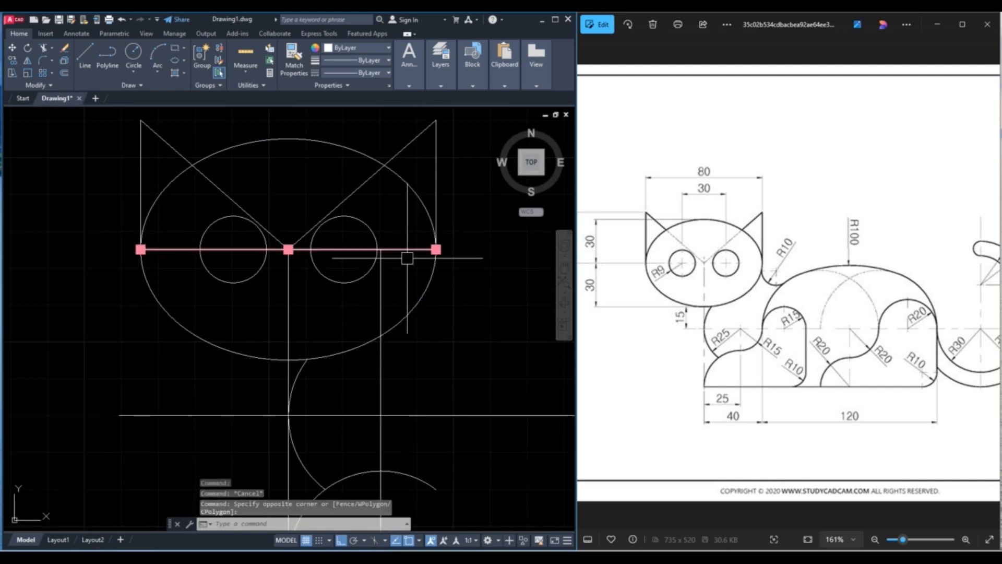
{"action": "left_click", "coordinate": [410, 87]}
{"action": "left_click", "coordinate": [389, 73]}
{"action": "left_click", "coordinate": [390, 74]}
{"action": "left_click", "coordinate": [390, 74]}
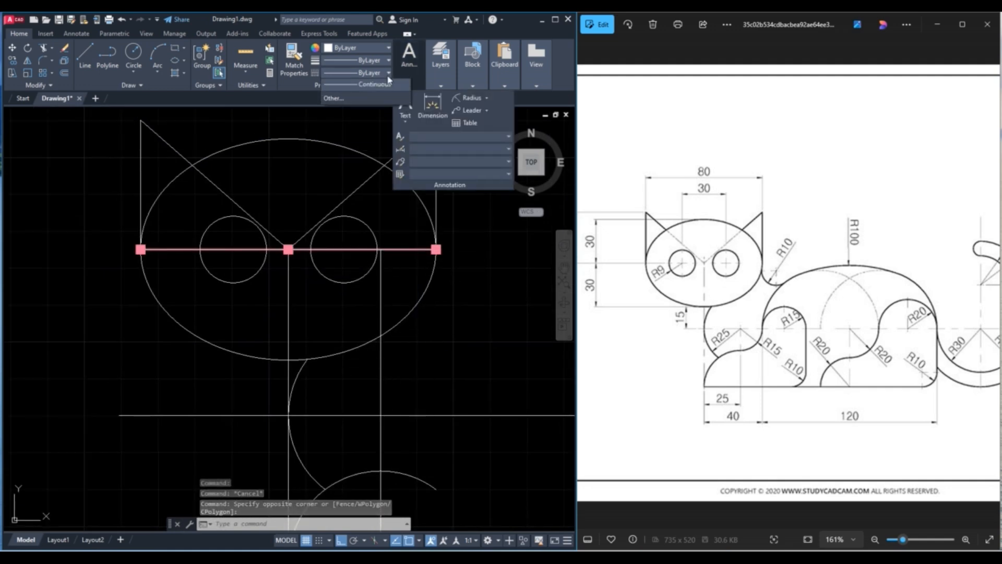
{"action": "left_click", "coordinate": [370, 110]}
{"action": "key", "text": "Escape"}
Step: Set the linetype scale of the horizontal eye centre line to 0.2
{"action": "left_click", "coordinate": [402, 250]}
{"action": "right_click", "coordinate": [402, 256]}
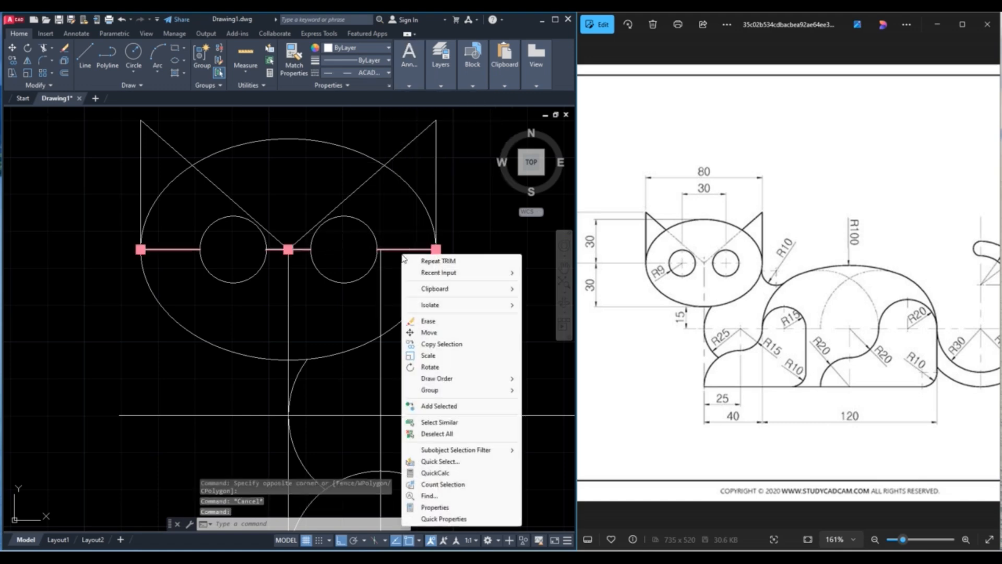
{"action": "left_click", "coordinate": [443, 506]}
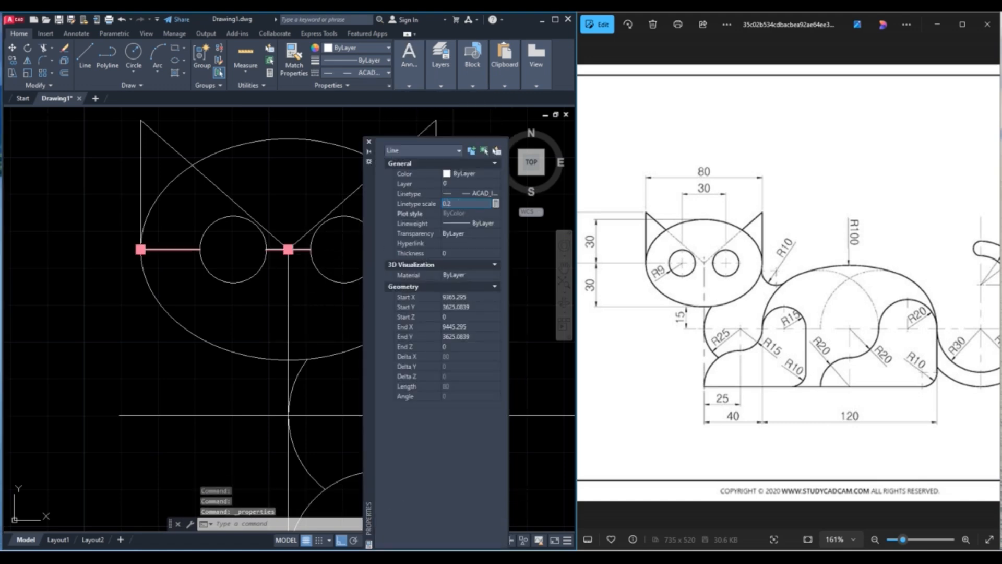
{"action": "key", "text": "Return"}
{"action": "left_click", "coordinate": [368, 141]}
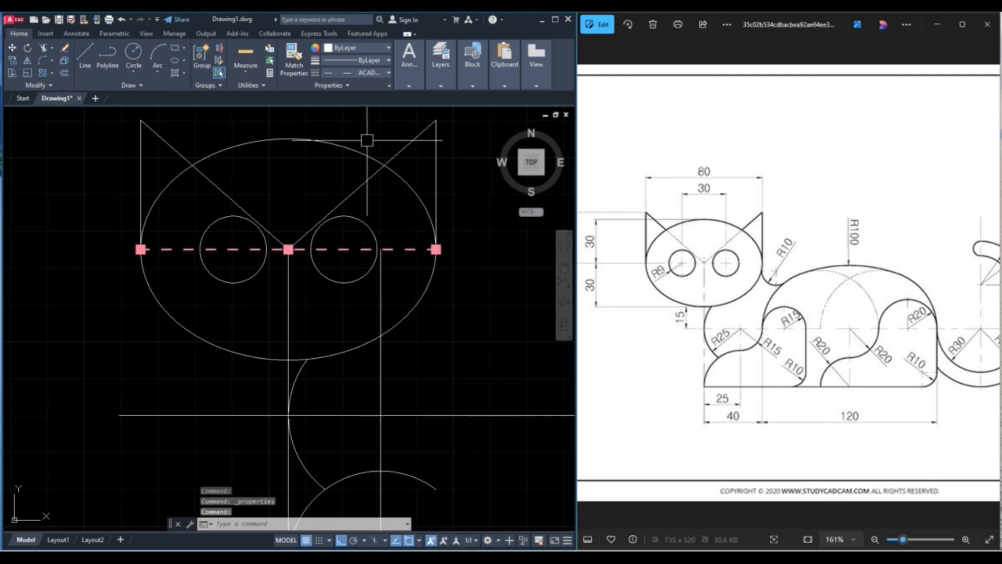
{"action": "key", "text": "Escape"}
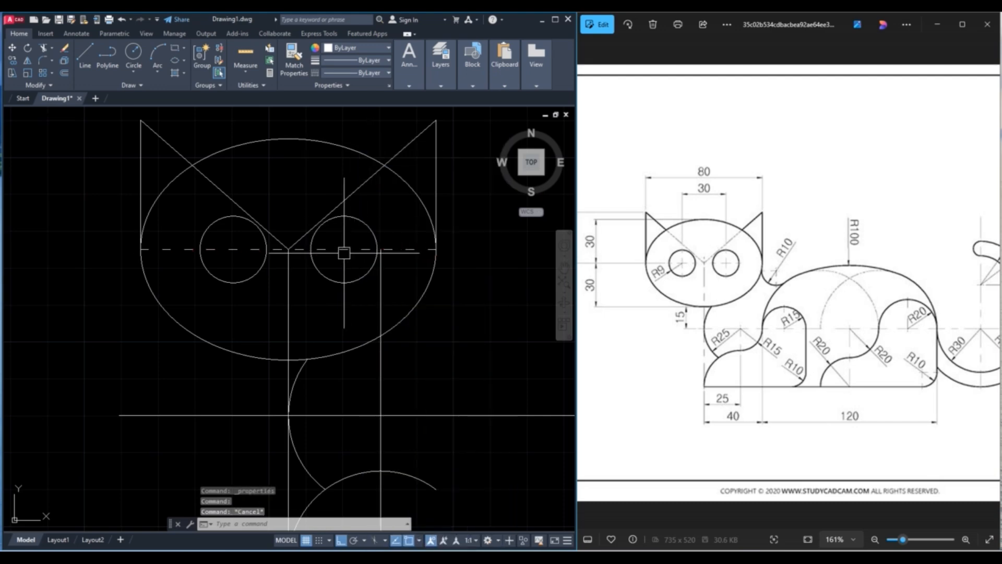
Step: Match the properties of the dashed eye centre line onto the vertical centre line of the head
{"action": "left_click", "coordinate": [294, 57]}
{"action": "left_click", "coordinate": [412, 249]}
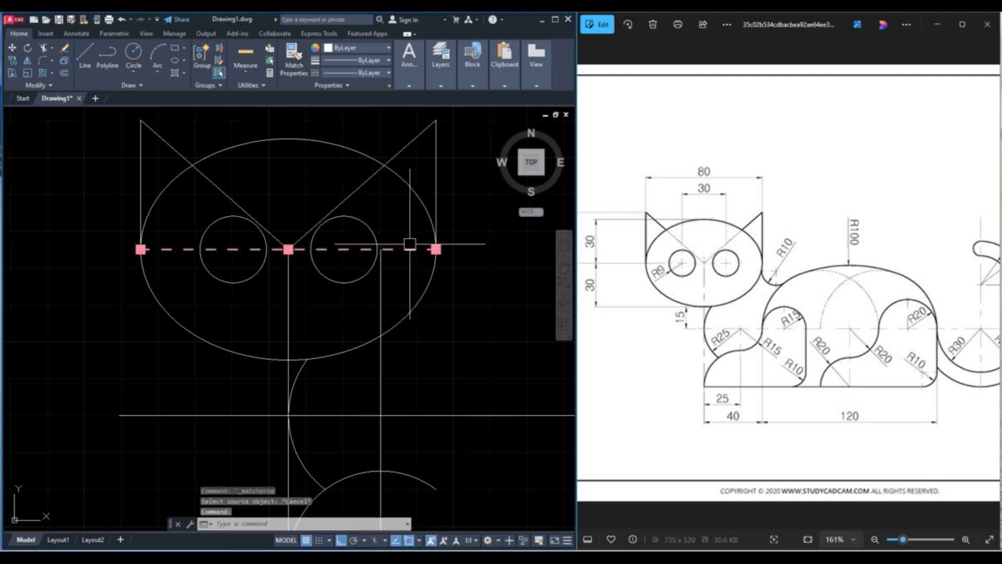
{"action": "left_click", "coordinate": [288, 334]}
{"action": "key", "text": "Escape"}
{"action": "scroll", "coordinate": [428, 282], "scroll_direction": "down", "scroll_amount": 3}
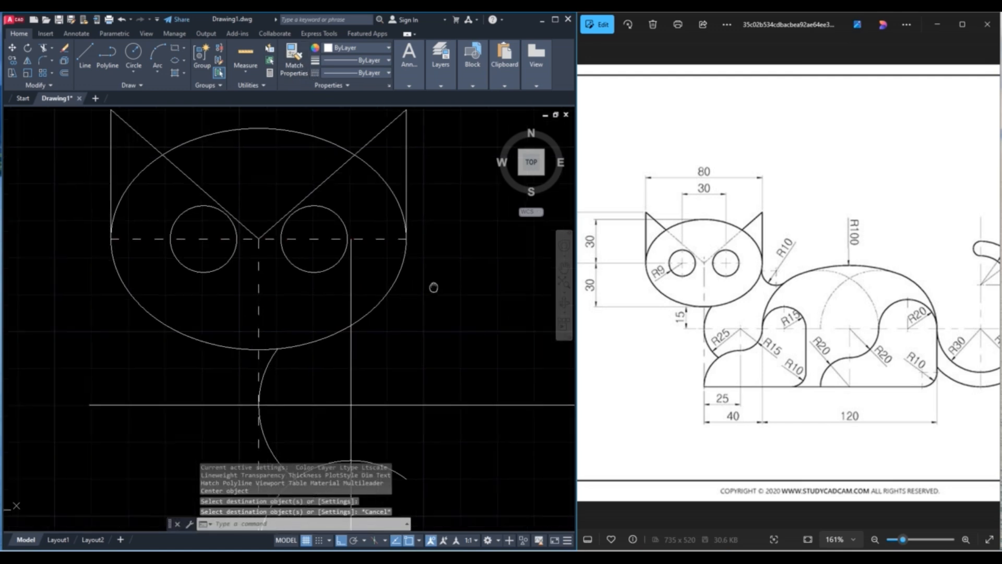
{"action": "middle_click_drag", "start_coordinate": [385, 299], "coordinate": [376, 287]}
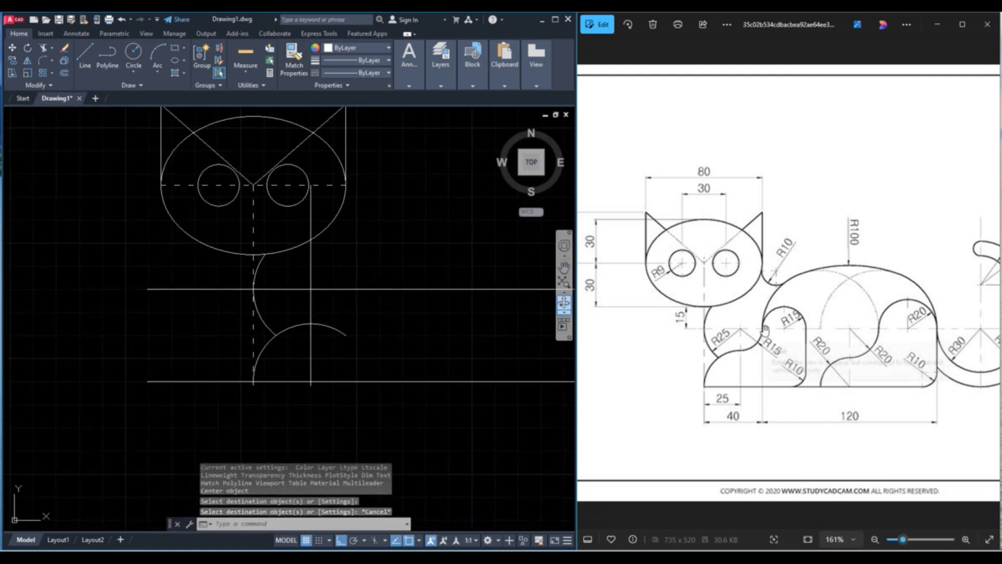
{"action": "key", "text": "Escape"}
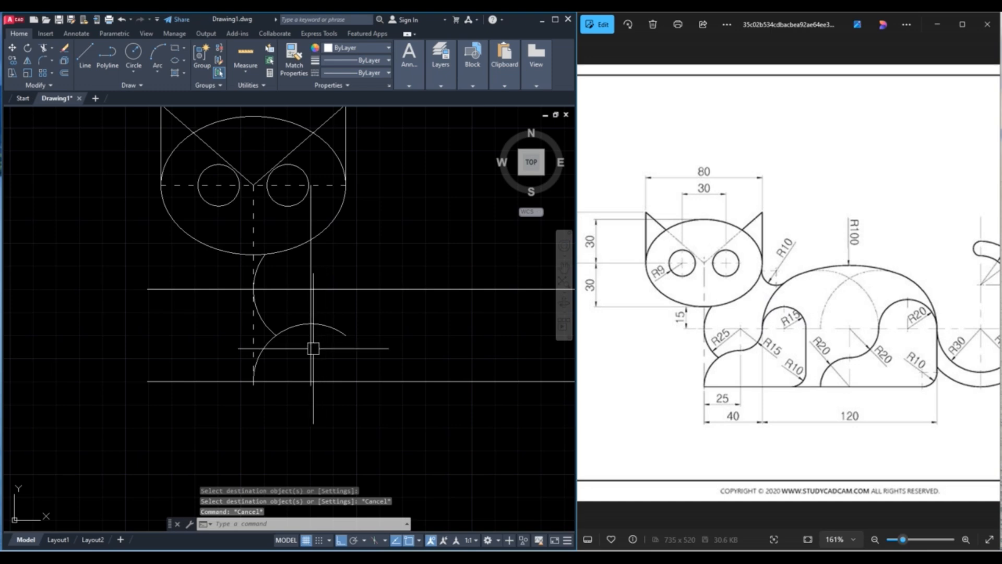
{"action": "scroll", "coordinate": [308, 304], "scroll_direction": "up", "scroll_amount": 2}
{"action": "left_click", "coordinate": [312, 293]}
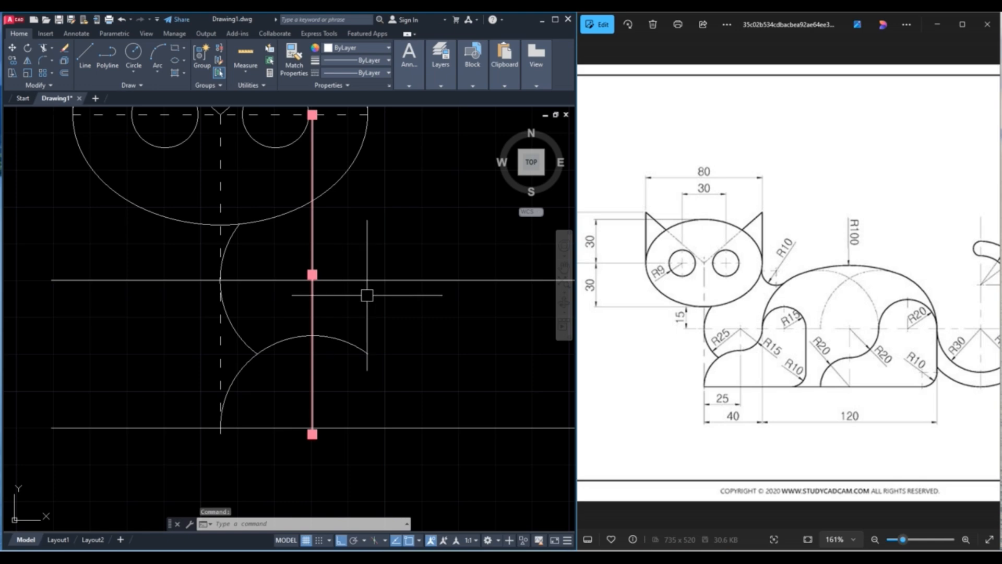
{"action": "type", "text": "of"}
{"action": "key", "text": "Return"}
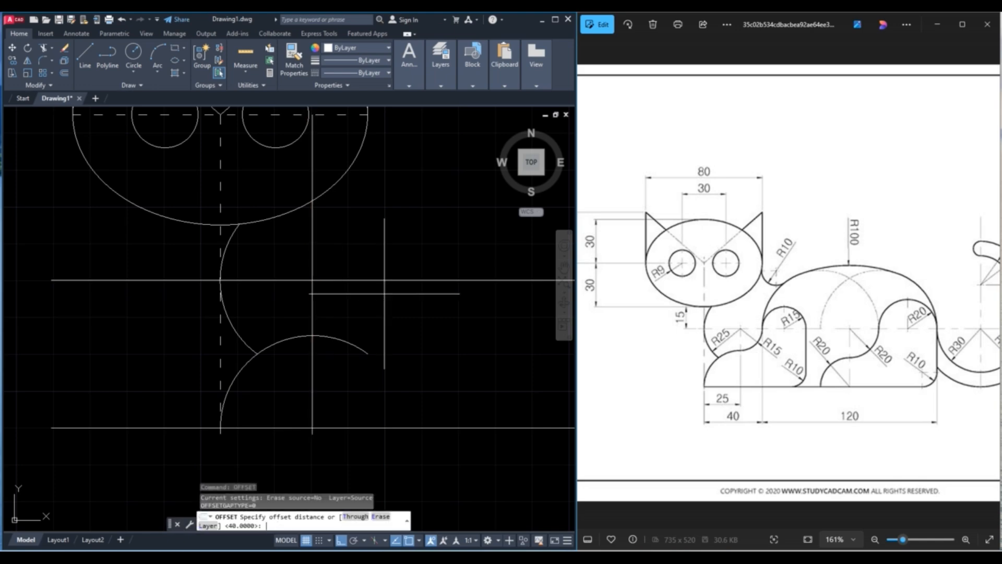
{"action": "type", "text": "25"}
{"action": "key", "text": "Return"}
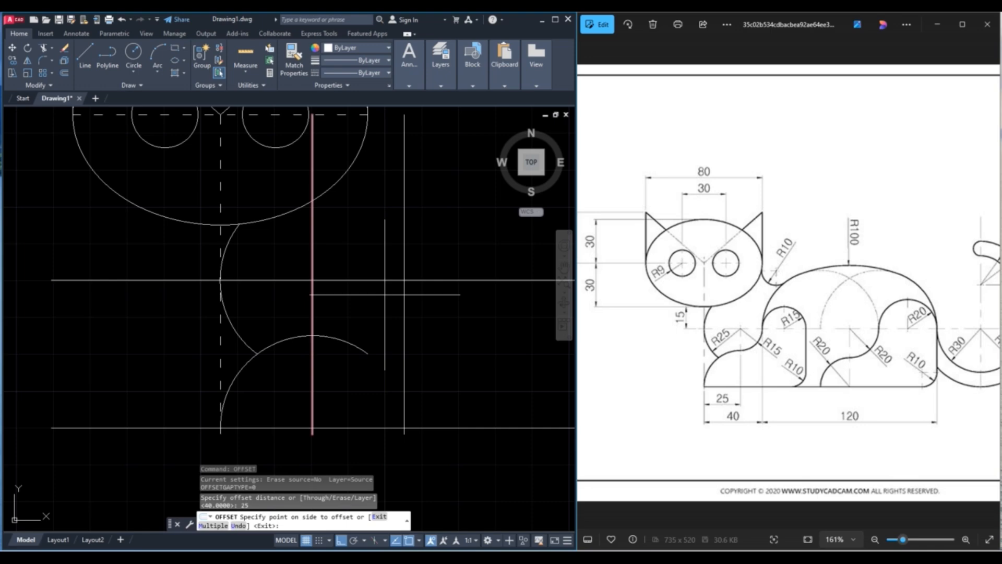
{"action": "key", "text": "Escape"}
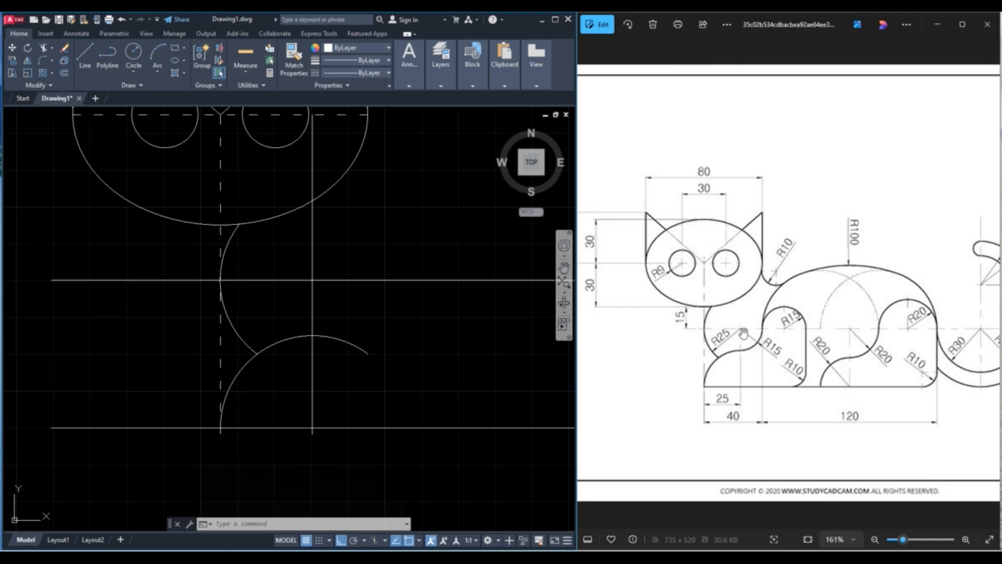
Step: Offset the vertical construction line through the front paw arc's centre 15 units towards the body
{"action": "left_click", "coordinate": [315, 298]}
{"action": "type", "text": "o"}
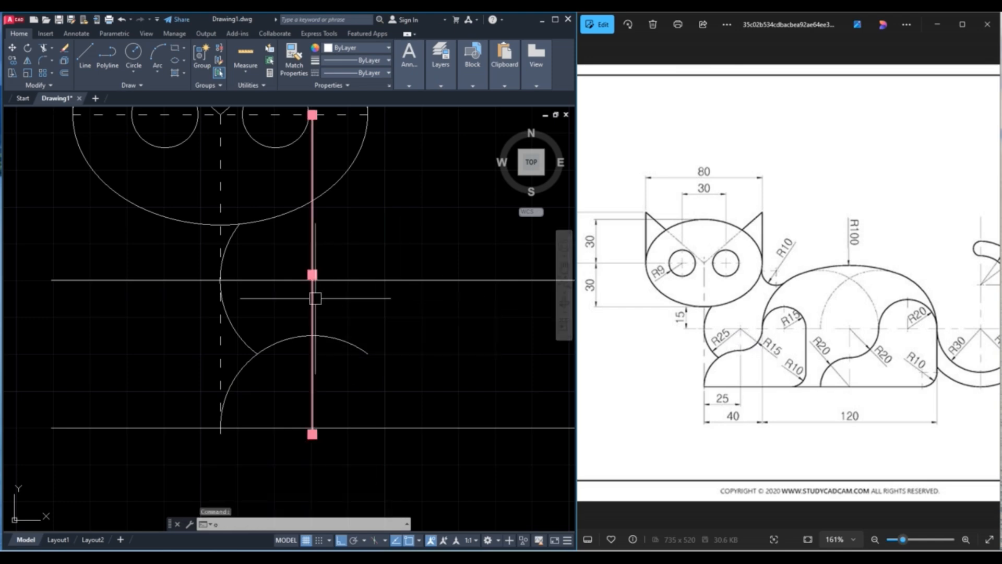
{"action": "key", "text": "Return"}
{"action": "type", "text": "15"}
{"action": "key", "text": "Return"}
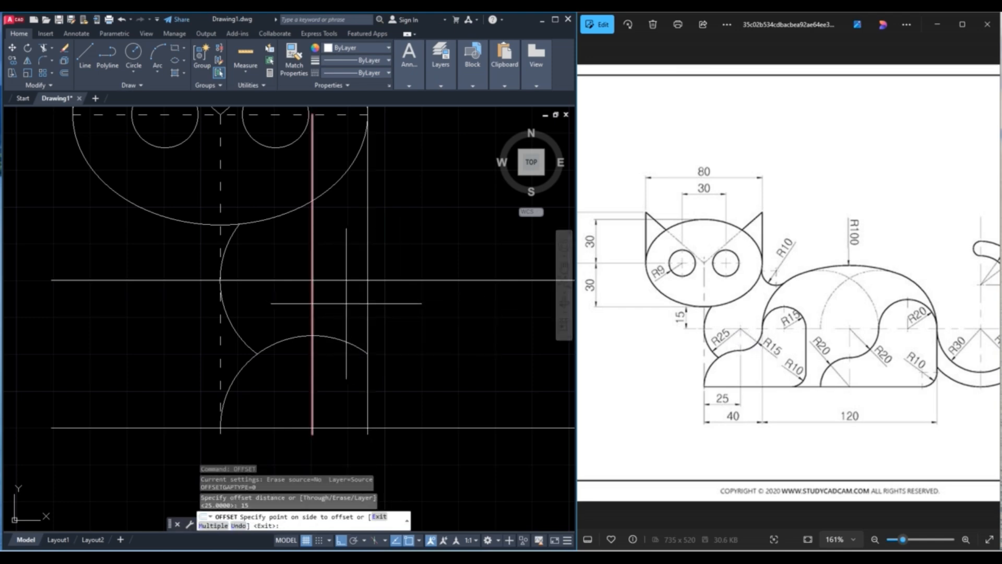
{"action": "left_click", "coordinate": [346, 303]}
Step: Draw a circle of radius 15 centred where the paw's vertical construction line crosses the horizontal line below the head
{"action": "left_click", "coordinate": [134, 73]}
{"action": "left_click", "coordinate": [160, 94]}
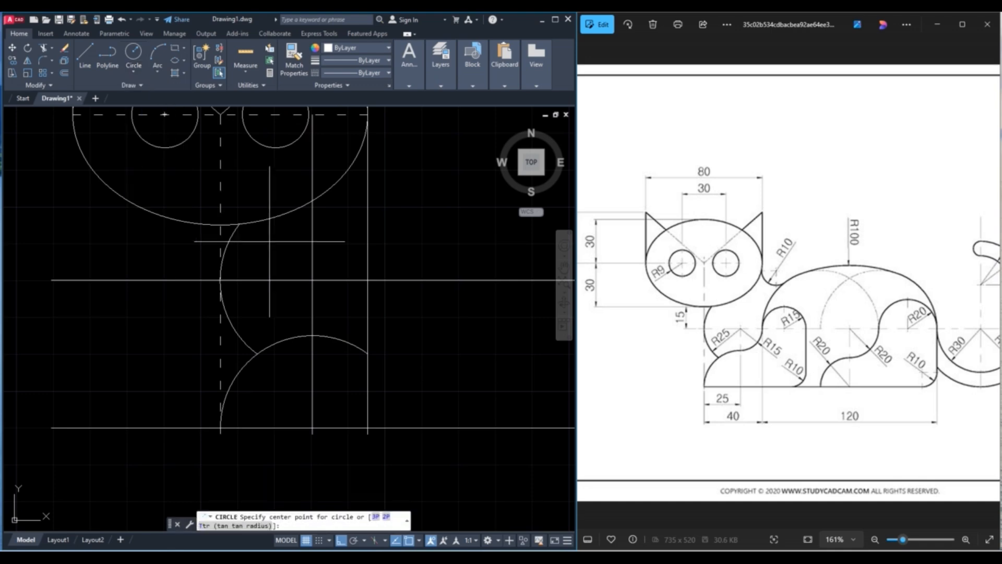
{"action": "left_click", "coordinate": [313, 279]}
{"action": "type", "text": "1"}
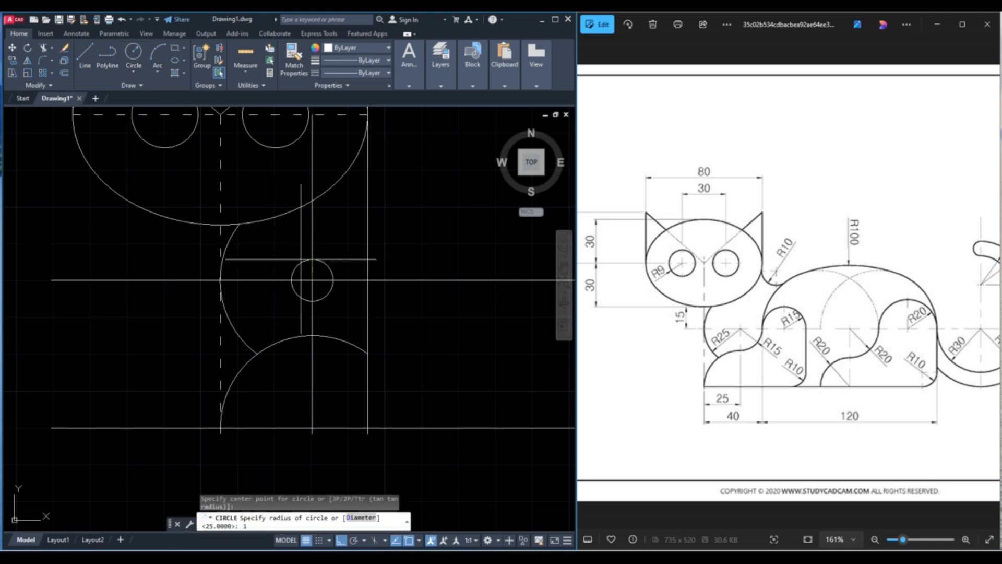
{"action": "type", "text": "5"}
{"action": "key", "text": "Return"}
{"action": "key", "text": "Escape"}
Step: Trim the R15 circle down to its lower quarter facing the body and erase the vertical construction line through its centre
{"action": "type", "text": "tr"}
{"action": "key", "text": "Return"}
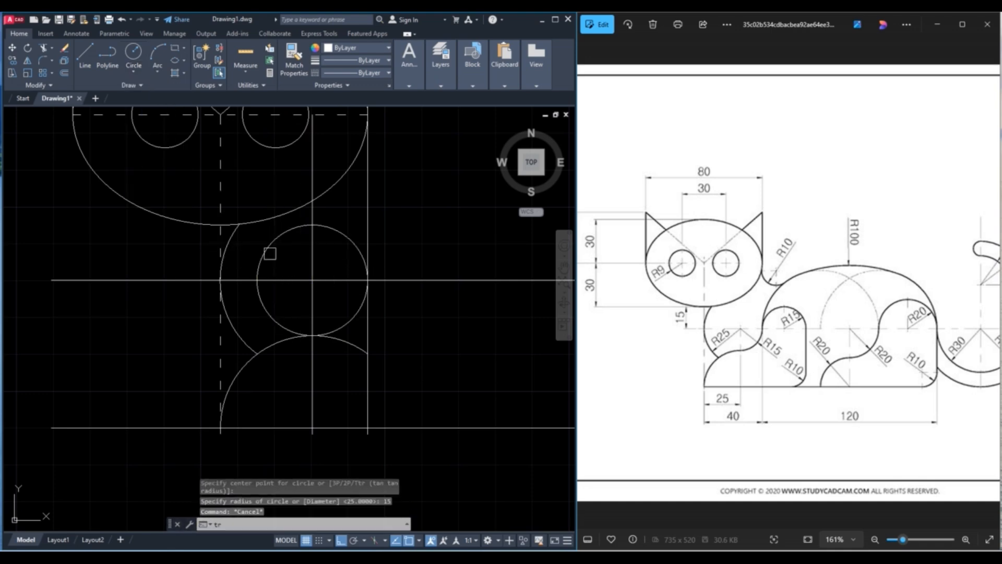
{"action": "left_click", "coordinate": [261, 297]}
{"action": "key", "text": "Escape"}
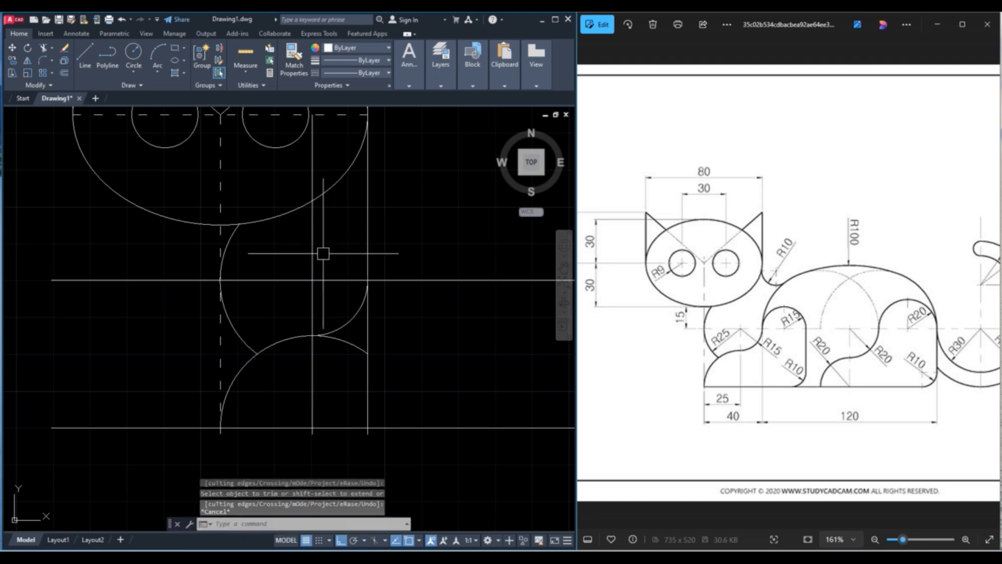
{"action": "left_click", "coordinate": [312, 257]}
{"action": "key", "text": "Delete"}
Step: Trim the end of the R25 front paw arc beyond the point where it meets the R15 arc
{"action": "middle_click_drag", "start_coordinate": [442, 304], "coordinate": [338, 313]}
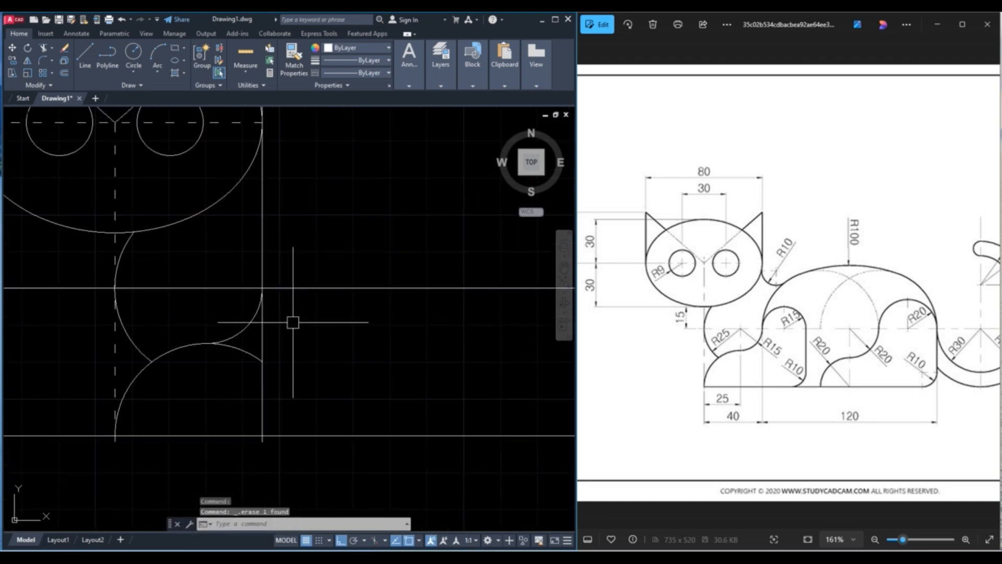
{"action": "key", "text": "Escape"}
{"action": "type", "text": "tr"}
{"action": "key", "text": "Return"}
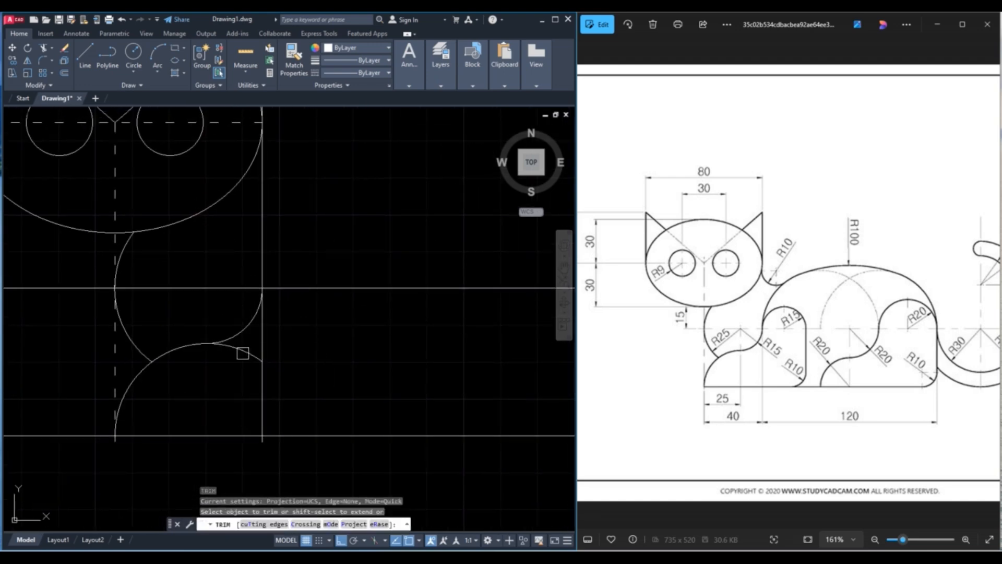
{"action": "left_click", "coordinate": [239, 351]}
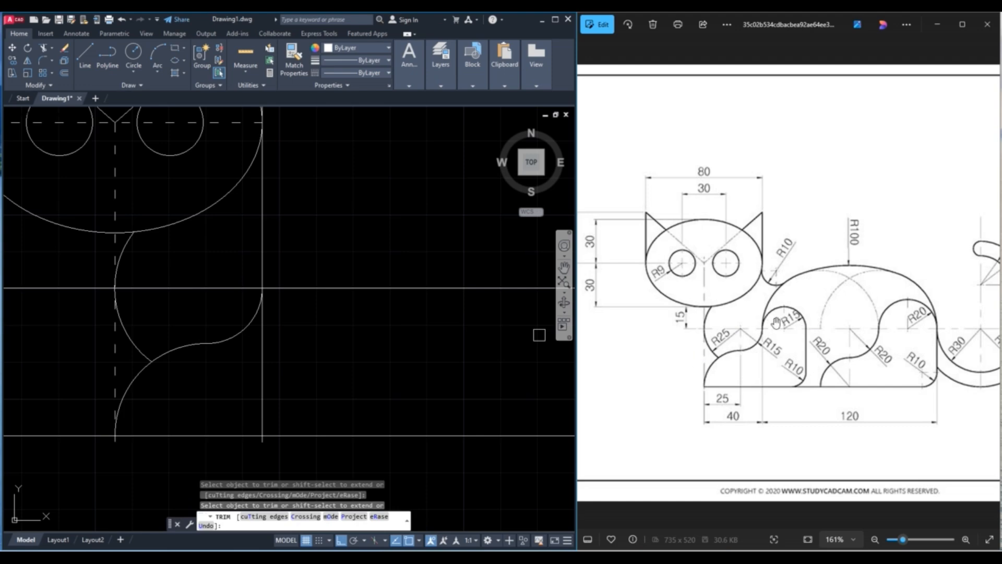
{"action": "key", "text": "Escape"}
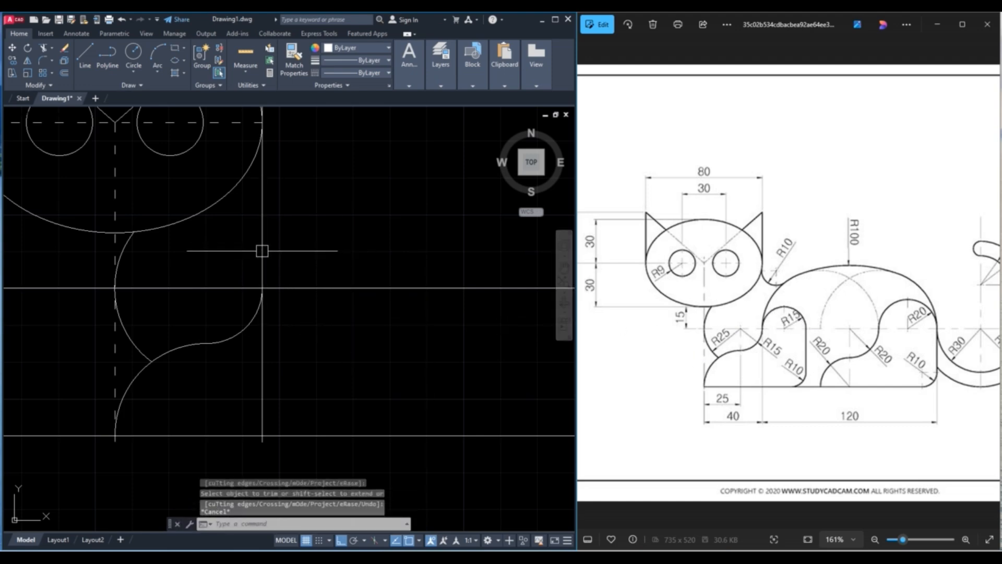
Step: Offset the vertical line at the end of the R15 arc 15 units towards the body
{"action": "left_click", "coordinate": [262, 251]}
{"action": "type", "text": "off"}
{"action": "key", "text": "Return"}
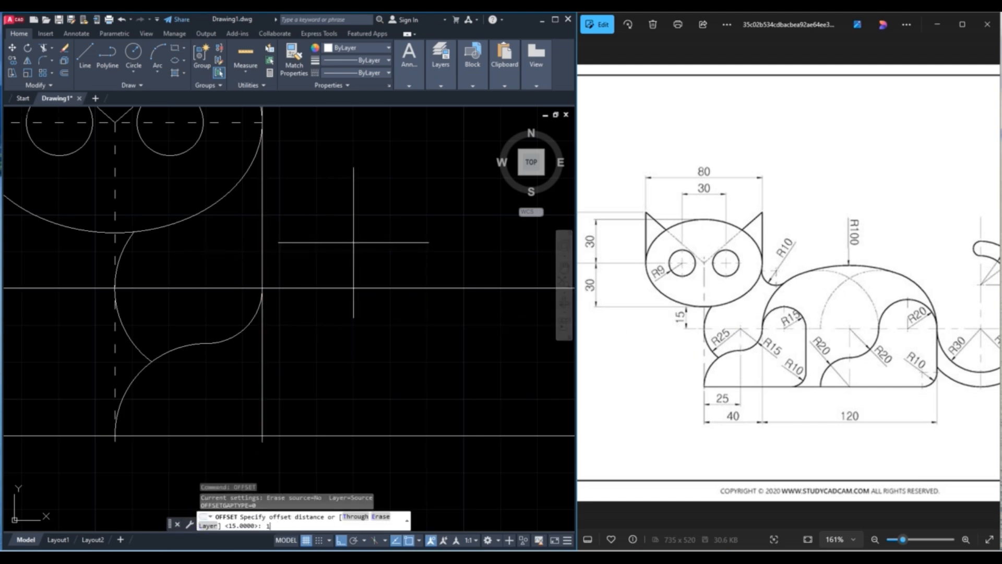
{"action": "type", "text": "15"}
{"action": "key", "text": "Return"}
{"action": "left_click", "coordinate": [390, 248]}
{"action": "key", "text": "Escape"}
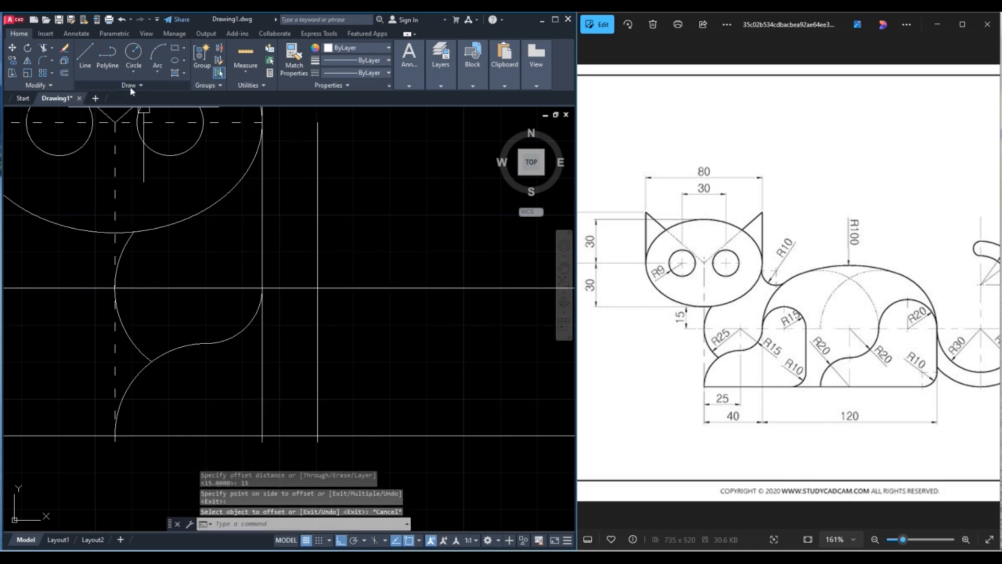
Step: Draw a circle of radius 15 centred where the new offset line crosses the horizontal line below the head
{"action": "left_click", "coordinate": [134, 76]}
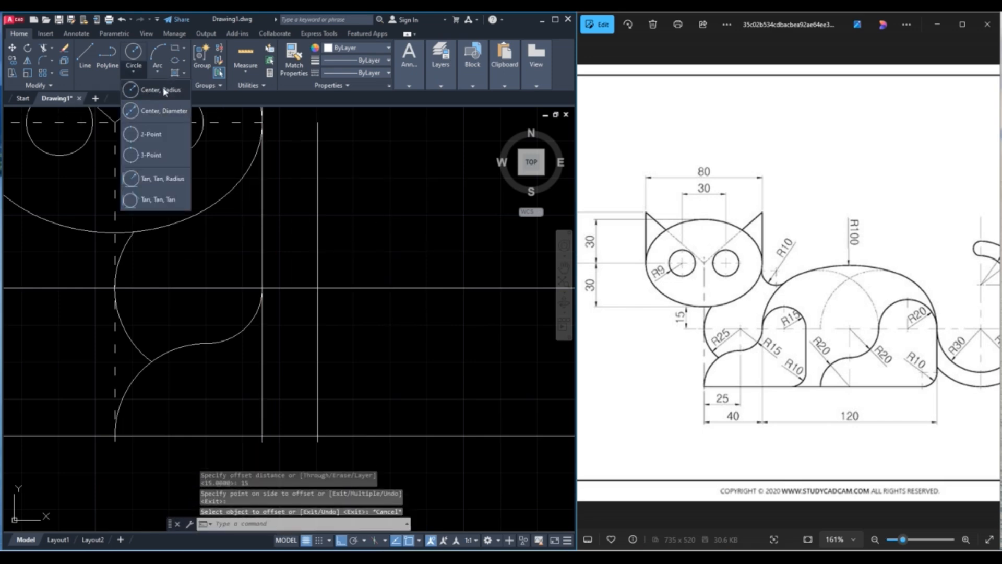
{"action": "left_click", "coordinate": [140, 85]}
{"action": "left_click", "coordinate": [317, 287]}
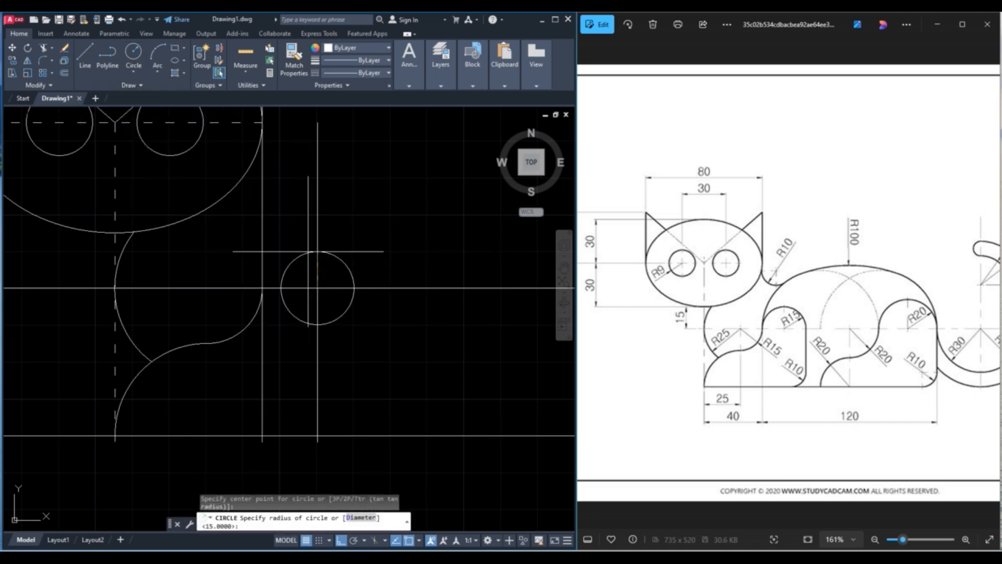
{"action": "type", "text": "15"}
{"action": "key", "text": "Return"}
{"action": "key", "text": "Escape"}
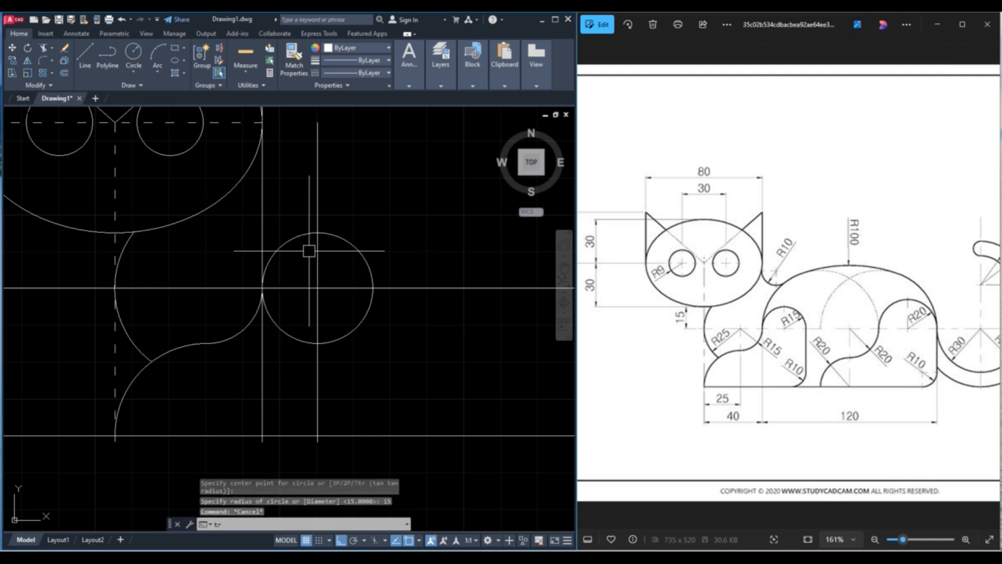
Step: Trim away the lower half of the new R15 circle and erase the vertical construction line where it meets the paw curve
{"action": "type", "text": "tr"}
{"action": "key", "text": "Return"}
{"action": "left_click", "coordinate": [318, 336]}
{"action": "scroll", "coordinate": [295, 330], "scroll_direction": "down", "scroll_amount": 3}
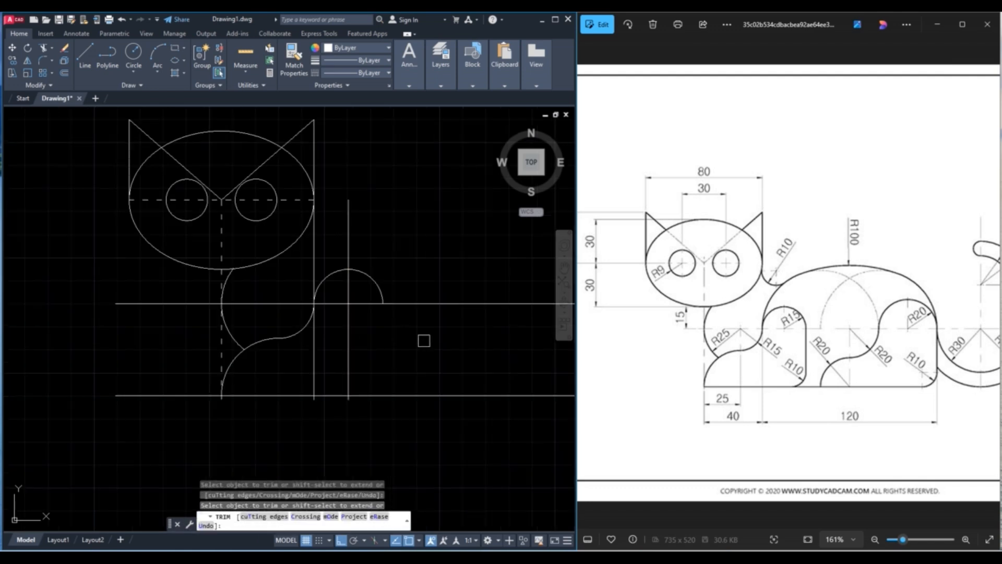
{"action": "key", "text": "Escape"}
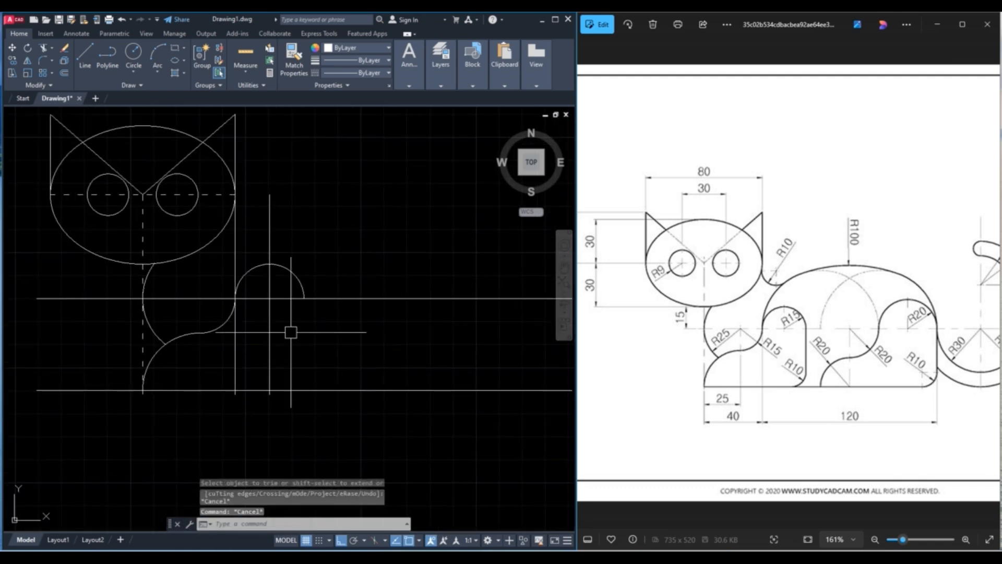
{"action": "left_click", "coordinate": [239, 350]}
{"action": "key", "text": "Delete"}
Step: Offset the vertical line through the front leg arc's centre 85 units towards the rear of the body
{"action": "middle_click_drag", "start_coordinate": [304, 313], "coordinate": [247, 329]}
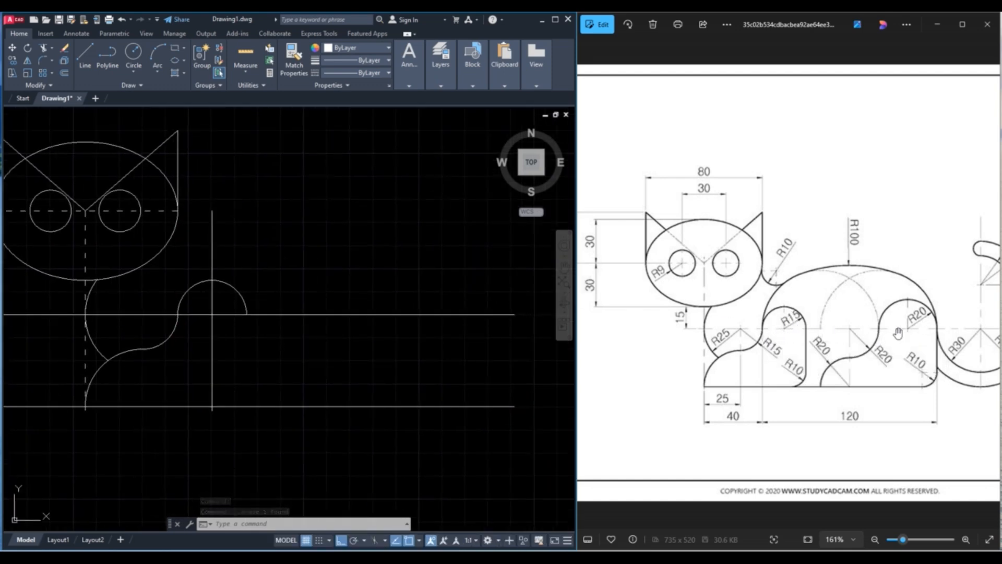
{"action": "left_click", "coordinate": [214, 339]}
{"action": "type", "text": "offset"}
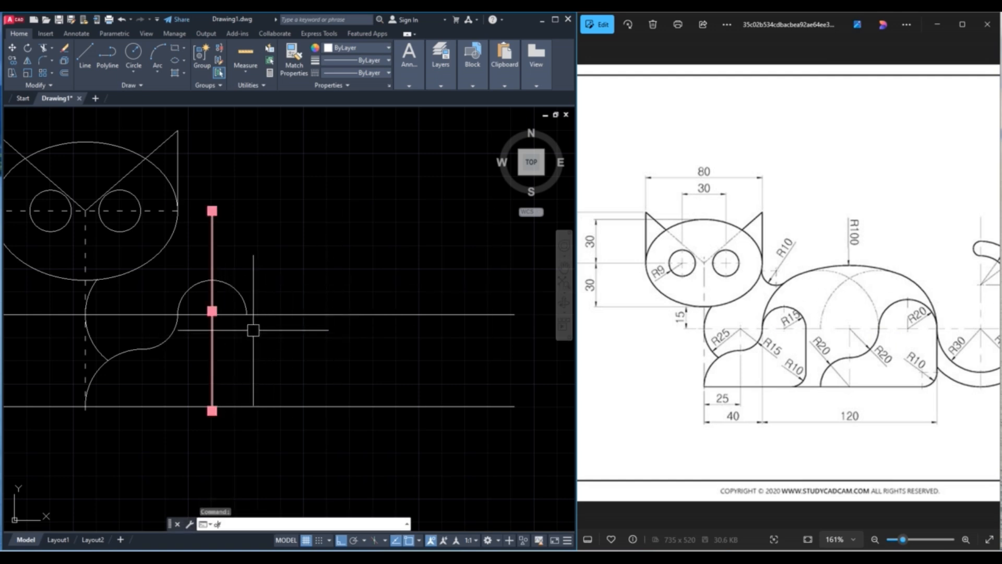
{"action": "key", "text": "Return"}
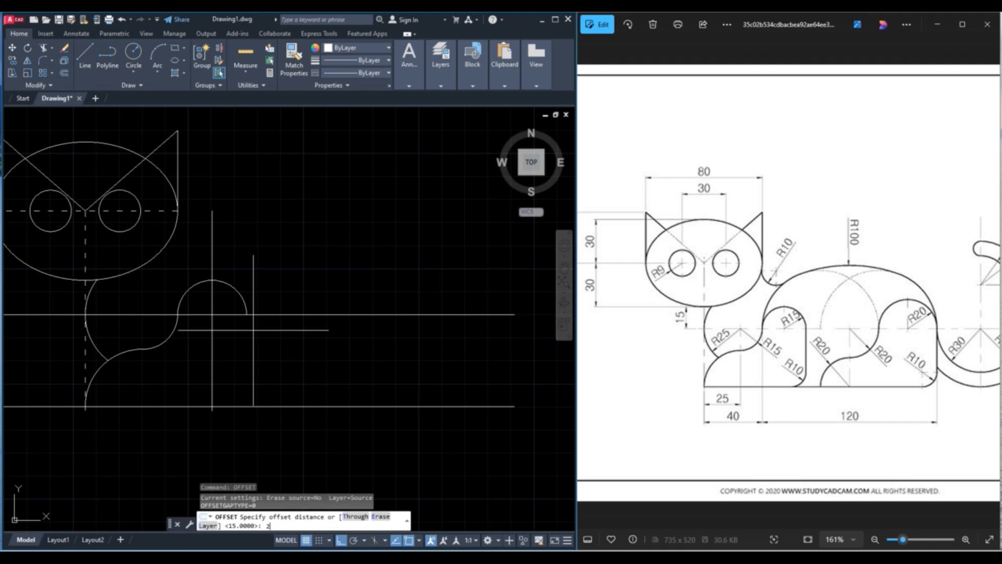
{"action": "type", "text": "85"}
{"action": "key", "text": "Return"}
{"action": "left_click", "coordinate": [212, 334]}
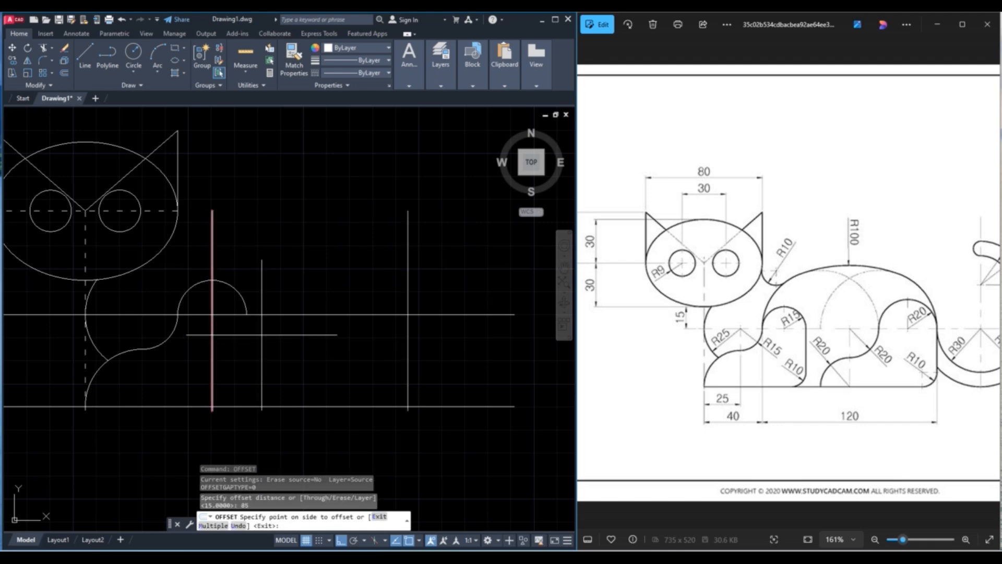
{"action": "left_click", "coordinate": [287, 339]}
{"action": "key", "text": "Escape"}
Step: Draw a circle of radius 20 for the hind leg, centred where the rear vertical line crosses the upper horizontal line
{"action": "left_click", "coordinate": [134, 73]}
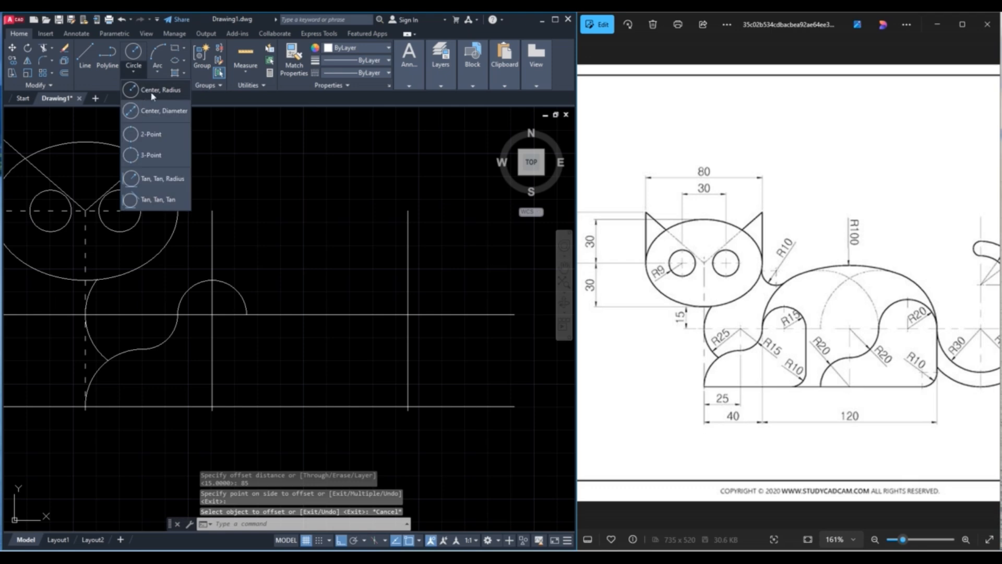
{"action": "left_click", "coordinate": [154, 95]}
{"action": "left_click", "coordinate": [407, 314]}
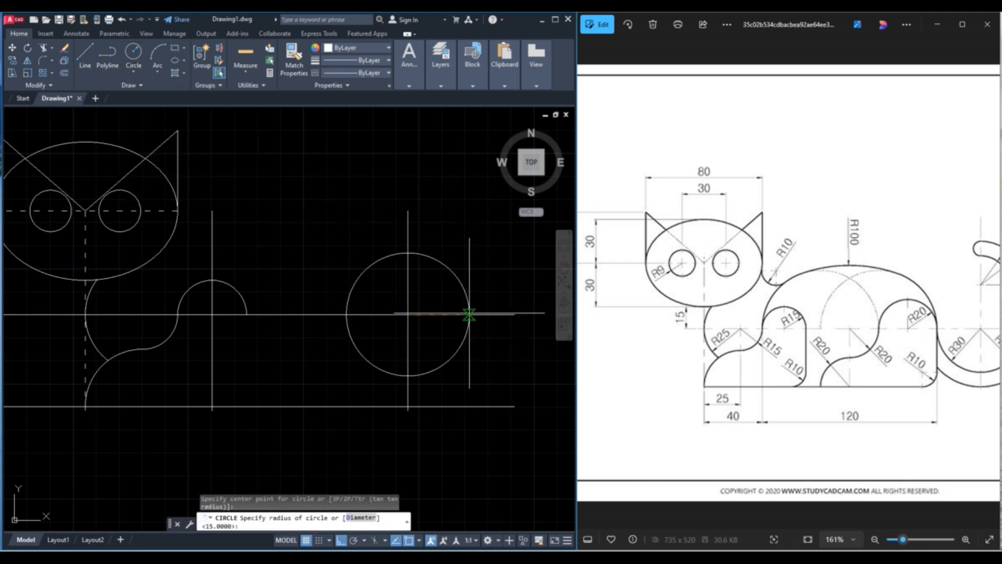
{"action": "type", "text": "20"}
{"action": "key", "text": "Return"}
{"action": "key", "text": "Escape"}
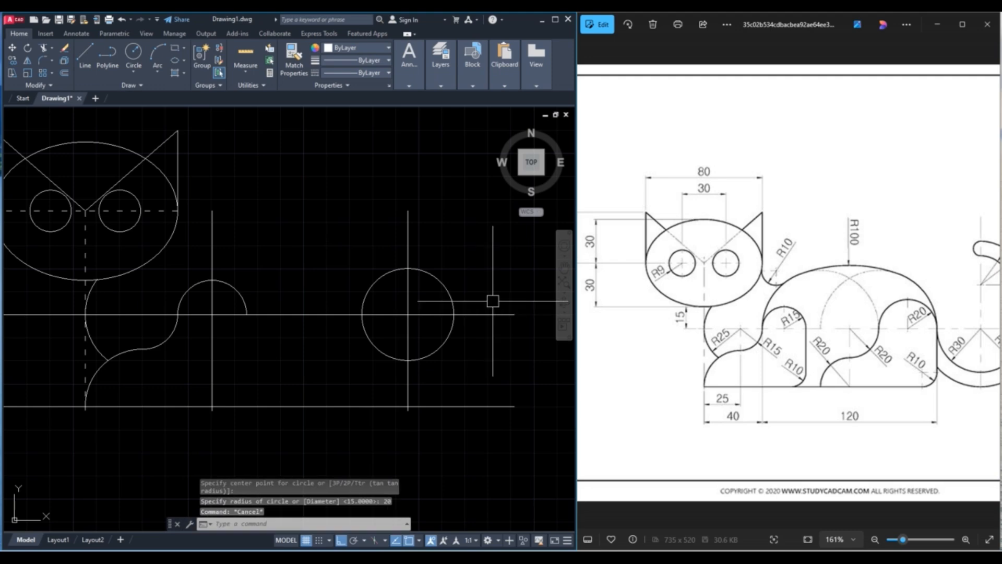
Step: Draw a circle of radius 40 centred on the R20 hind leg circle's quadrant nearest the head
{"action": "right_click", "coordinate": [396, 287]}
{"action": "left_click", "coordinate": [424, 297]}
{"action": "left_click", "coordinate": [362, 314]}
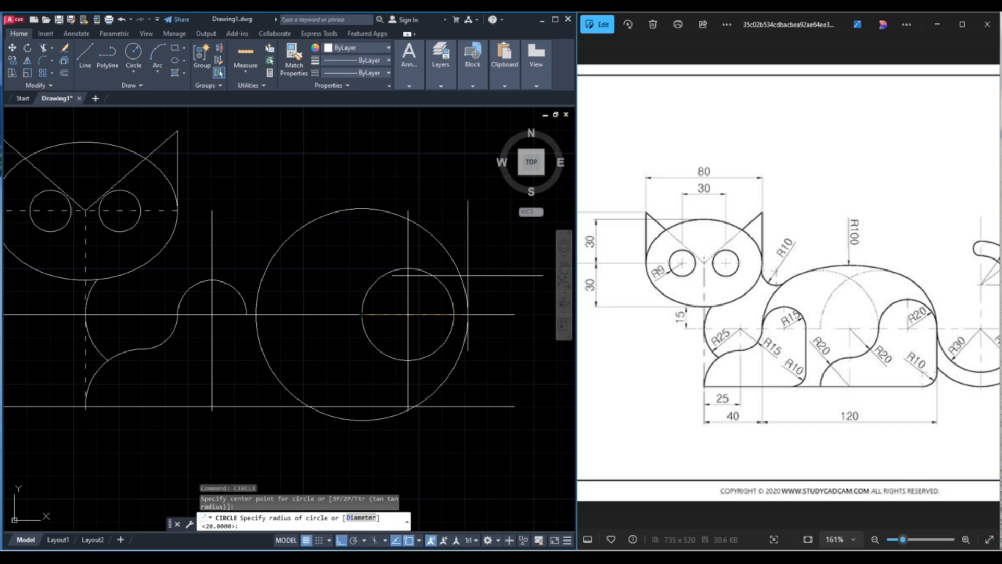
{"action": "key", "text": "Return"}
{"action": "middle_click_drag", "start_coordinate": [263, 288], "coordinate": [336, 283]}
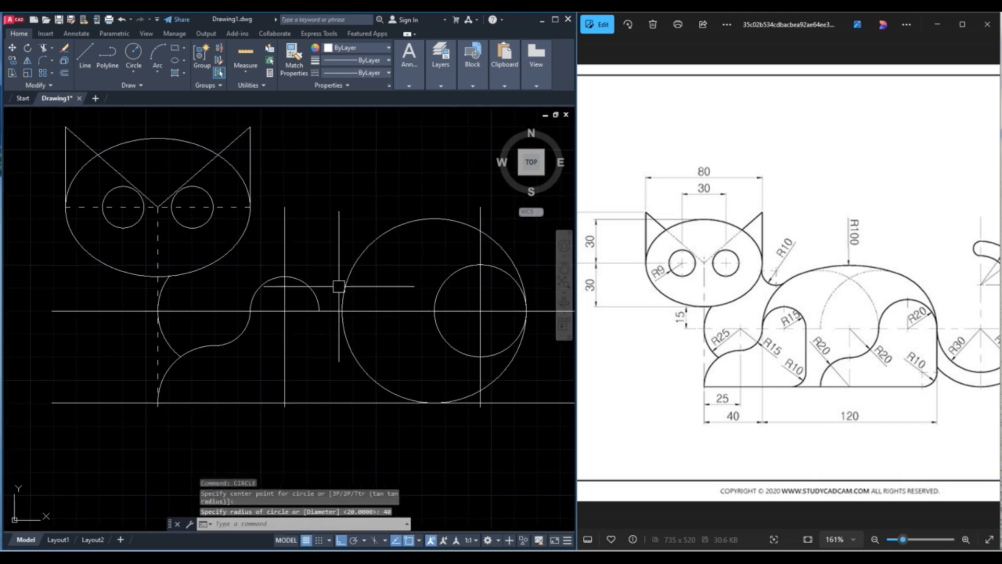
{"action": "key", "text": "Escape"}
{"action": "right_click", "coordinate": [333, 247]}
{"action": "key", "text": "Escape"}
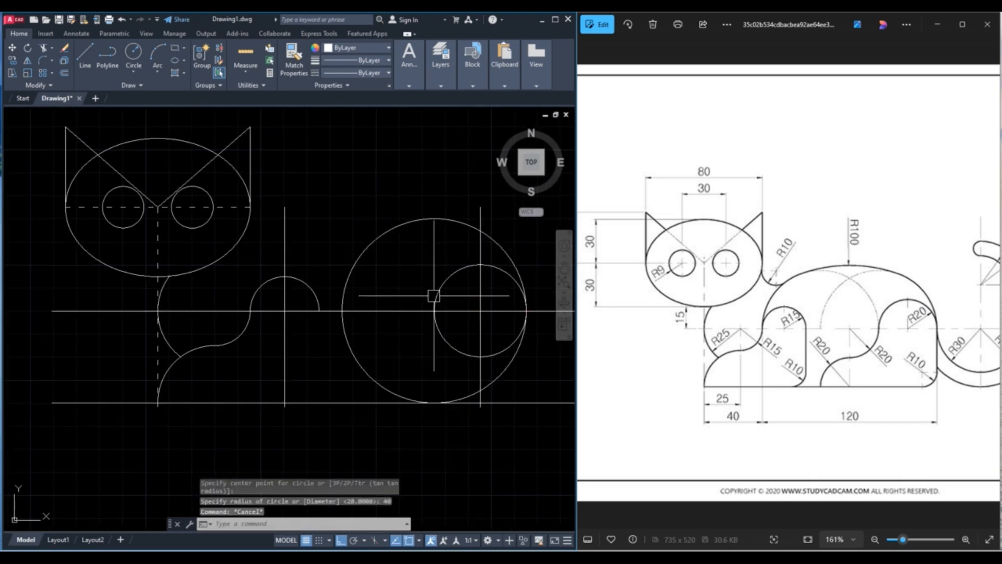
Step: Check the distances between the horizontal lines, the front leg line and the R40 circle with Quick Measure
{"action": "middle_click_drag", "start_coordinate": [503, 331], "coordinate": [436, 302]}
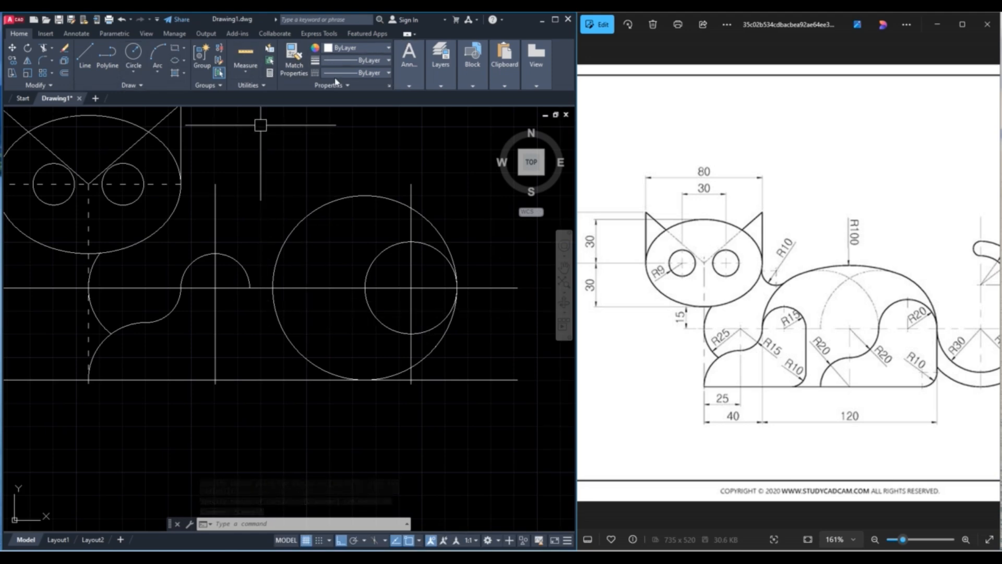
{"action": "left_click", "coordinate": [246, 73]}
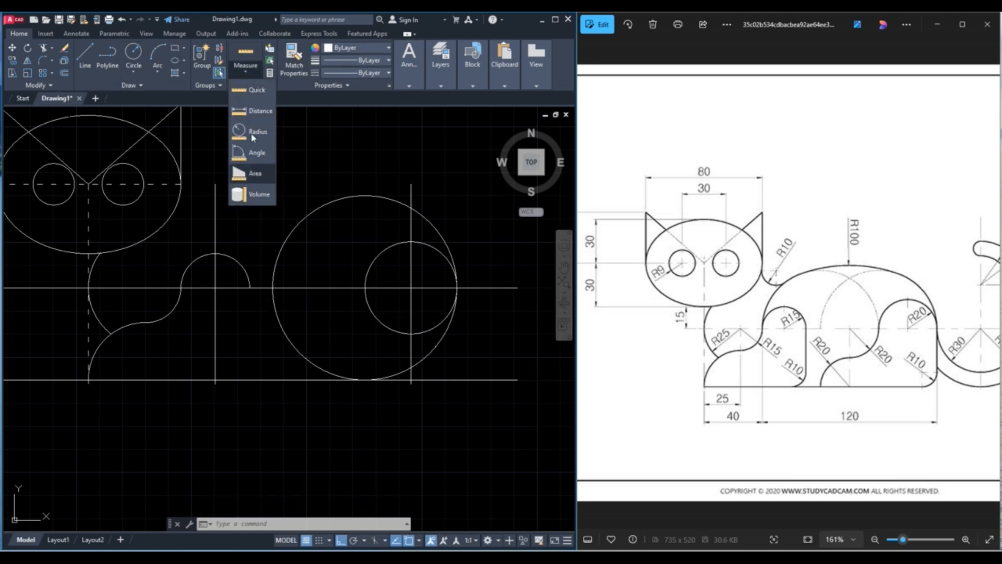
{"action": "left_click", "coordinate": [258, 90]}
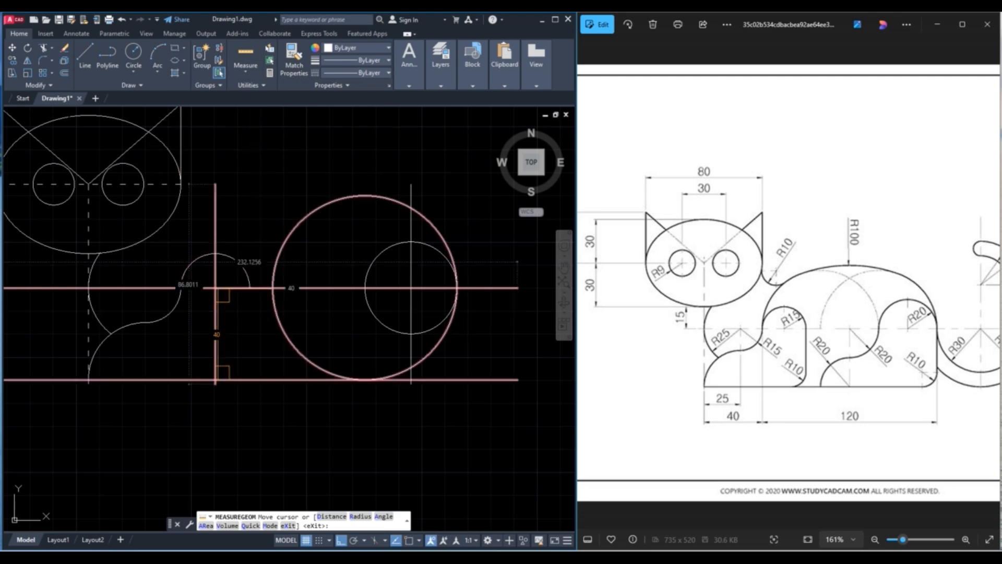
{"action": "key", "text": "Escape"}
{"action": "key", "text": "Escape"}
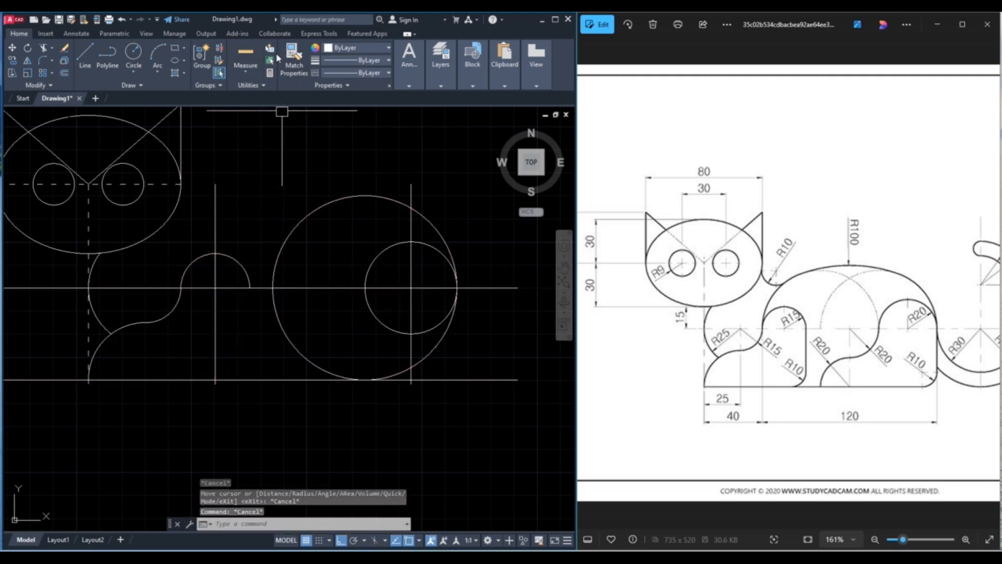
{"action": "left_click", "coordinate": [246, 73]}
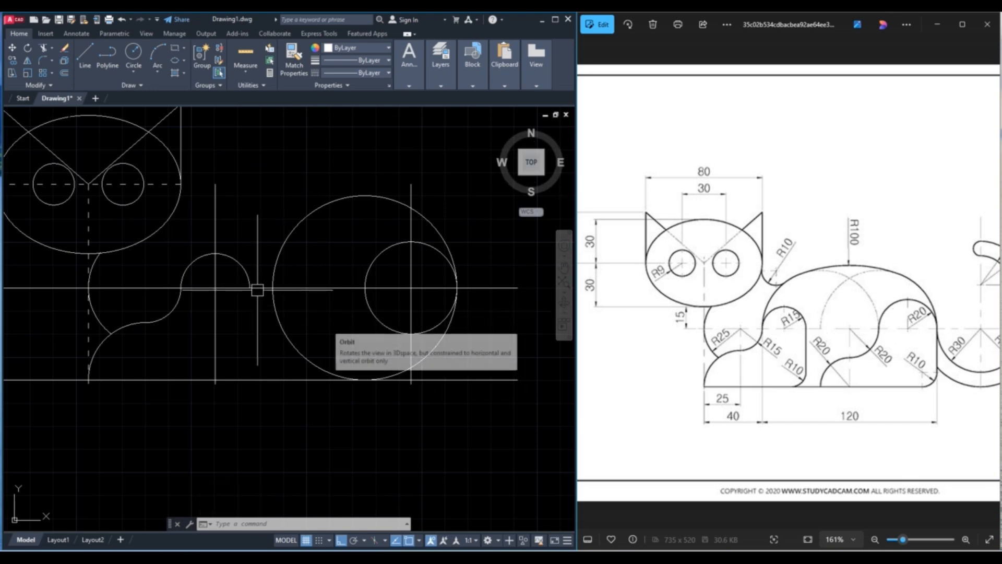
{"action": "middle_click_drag", "start_coordinate": [258, 290], "coordinate": [322, 305]}
{"action": "right_click", "coordinate": [317, 212]}
{"action": "key", "text": "Escape"}
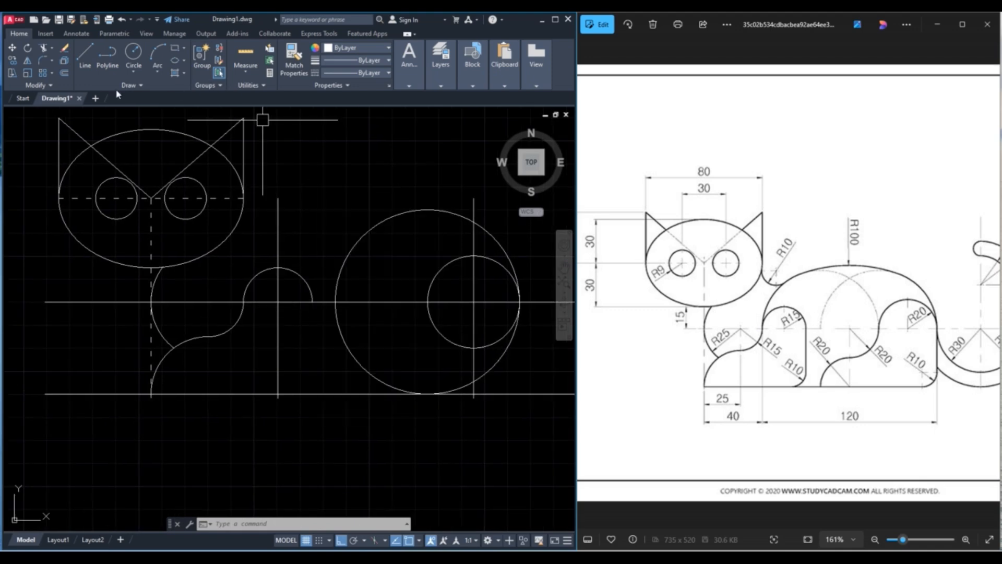
Step: Draw a second body circle of radius 40 centred on the existing R40 circle's quadrant nearest the head
{"action": "left_click", "coordinate": [133, 75]}
{"action": "left_click", "coordinate": [153, 91]}
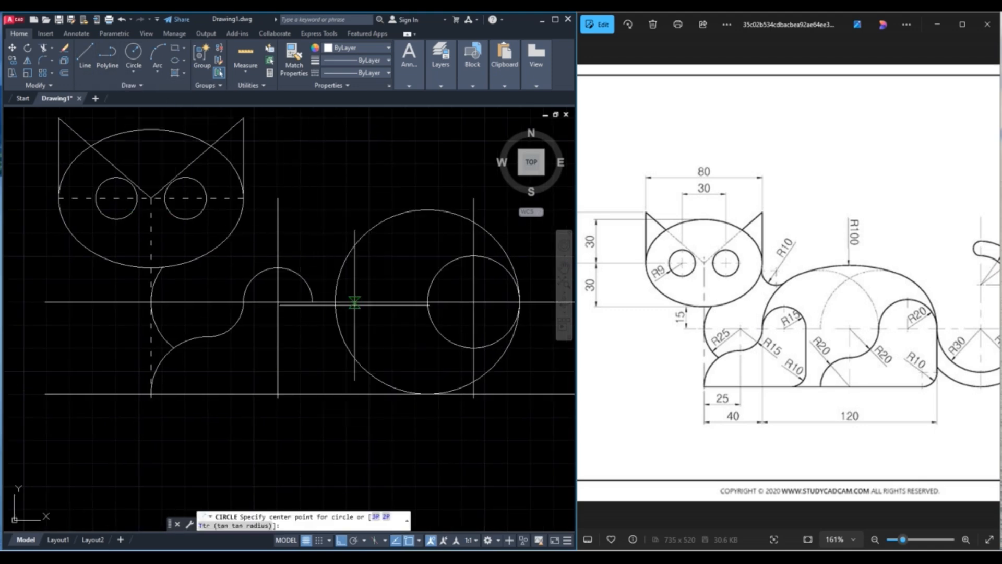
{"action": "left_click", "coordinate": [329, 303]}
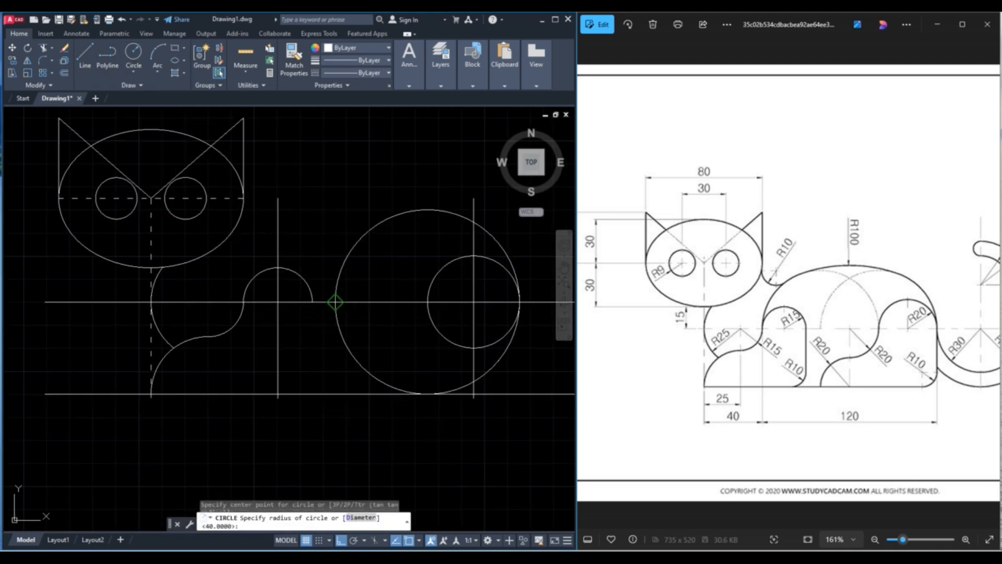
{"action": "type", "text": "40"}
{"action": "key", "text": "Return"}
{"action": "key", "text": "Escape"}
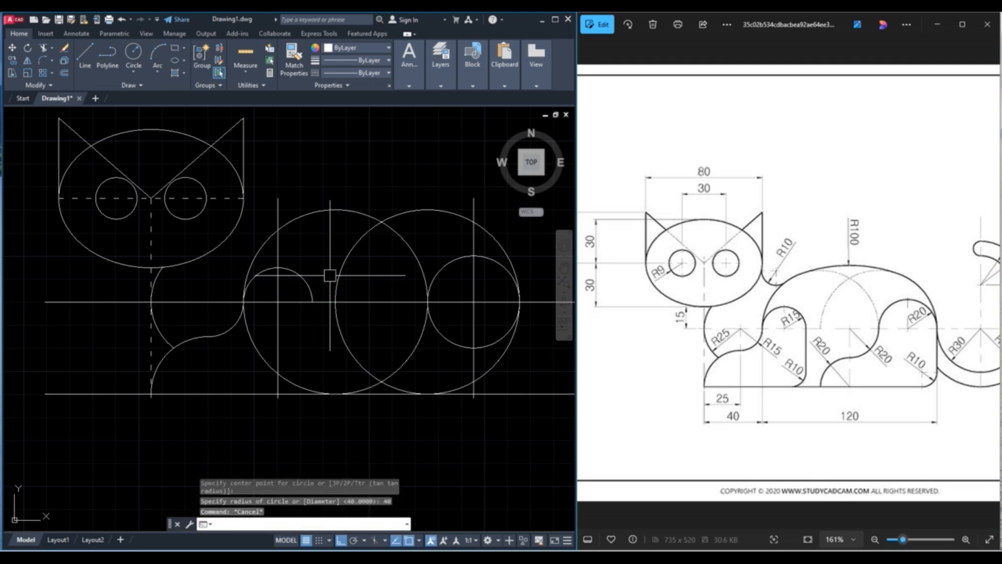
Step: Trim away the half of the R20 hind leg circle below the upper horizontal line
{"action": "type", "text": "tr"}
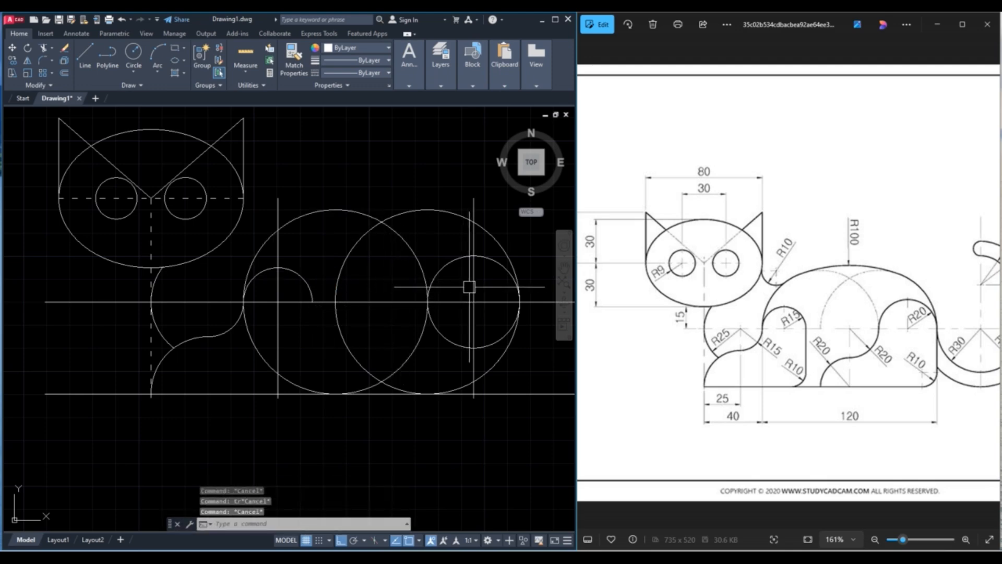
{"action": "middle_click_drag", "start_coordinate": [470, 291], "coordinate": [420, 268]}
{"action": "key", "text": "Return"}
{"action": "left_click", "coordinate": [415, 334]}
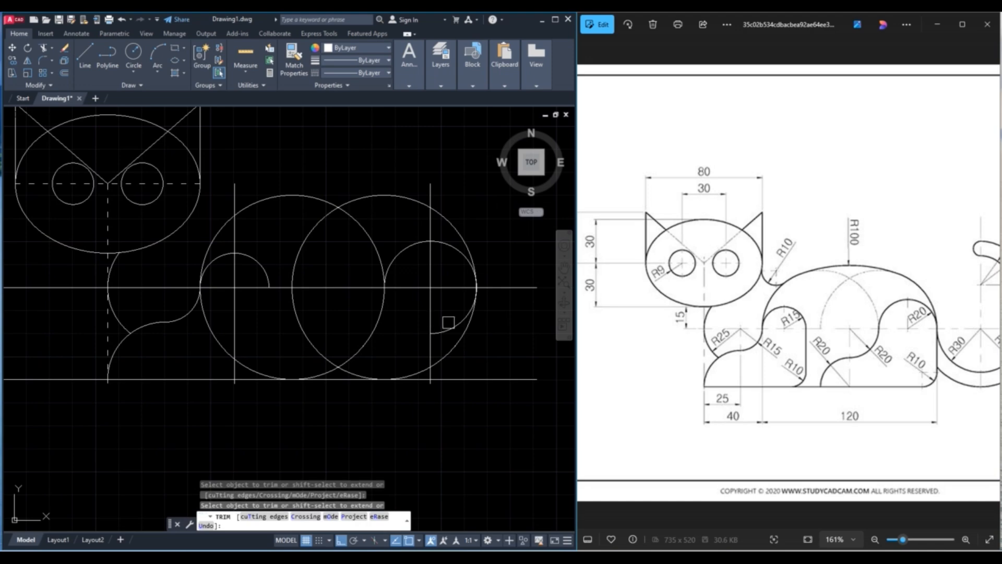
{"action": "key", "text": "Escape"}
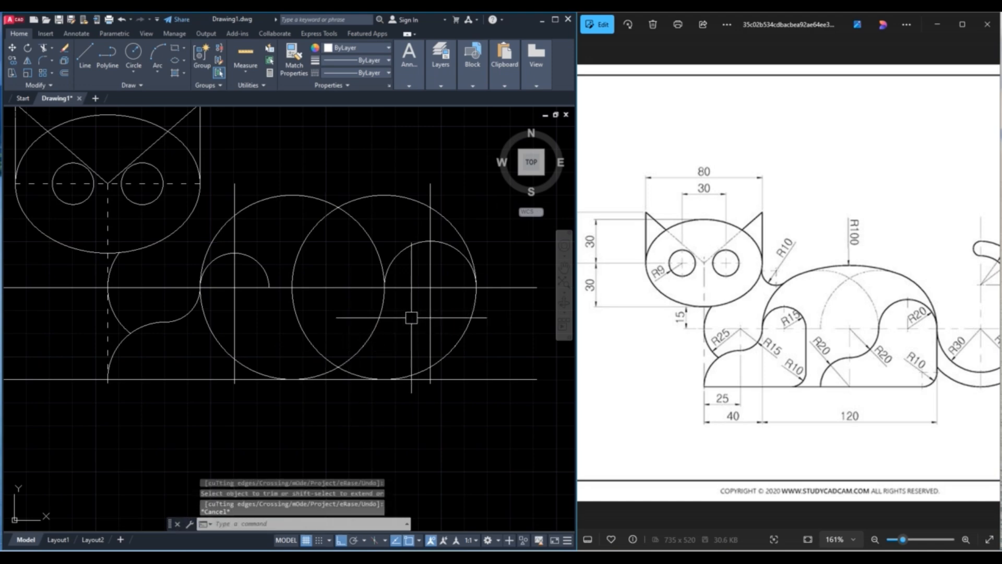
{"action": "left_click", "coordinate": [430, 206]}
{"action": "key", "text": "Escape"}
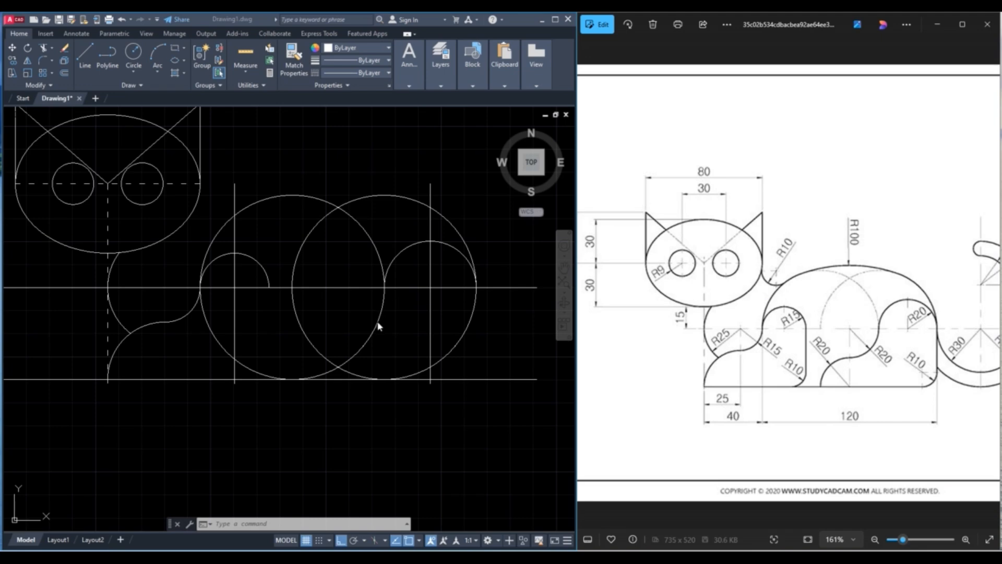
Step: Trim both R40 body circles so only their upper halves above the upper horizontal line remain
{"action": "left_click", "coordinate": [338, 524]}
{"action": "type", "text": "tr"}
{"action": "key", "text": "Return"}
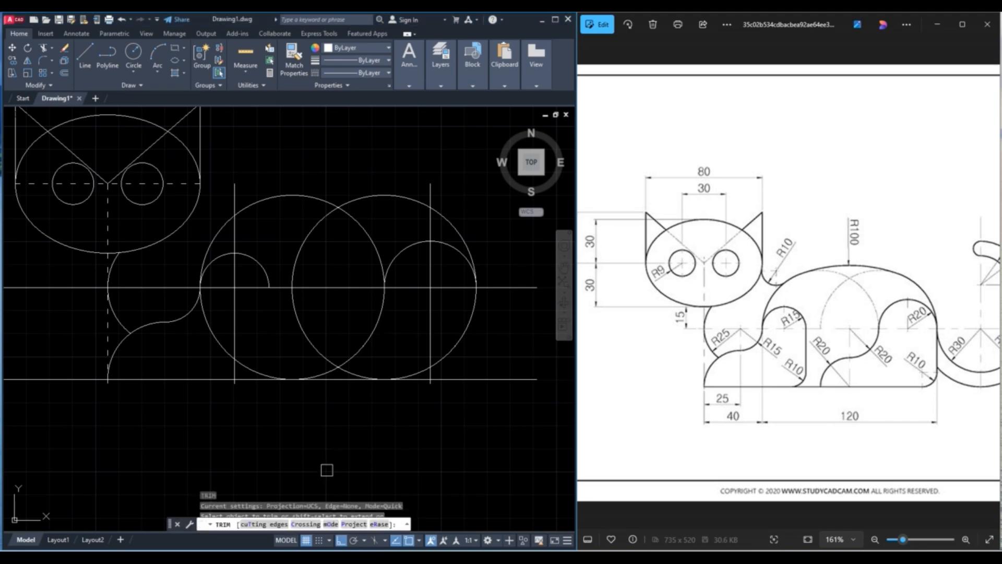
{"action": "left_click", "coordinate": [365, 349]}
{"action": "scroll", "coordinate": [251, 366], "scroll_direction": "up", "scroll_amount": 2}
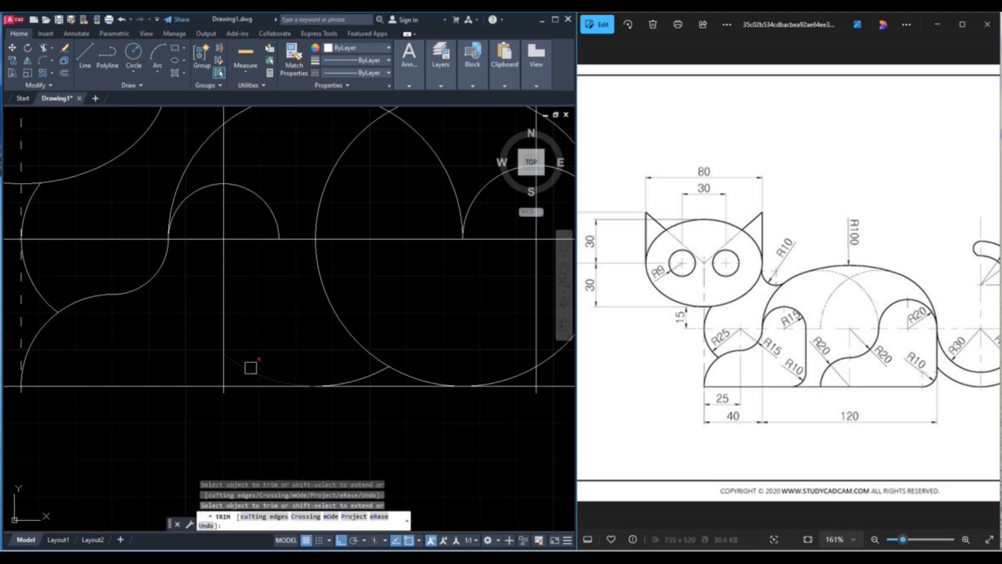
{"action": "scroll", "coordinate": [362, 373], "scroll_direction": "down", "scroll_amount": 2}
{"action": "middle_click_drag", "start_coordinate": [414, 298], "coordinate": [377, 326]}
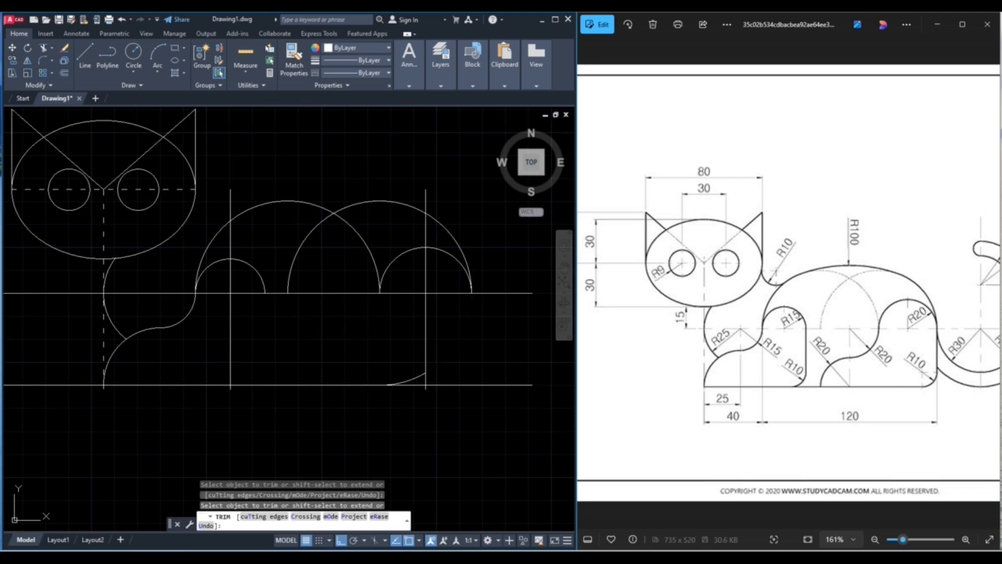
{"action": "scroll", "coordinate": [414, 378], "scroll_direction": "up", "scroll_amount": 4}
{"action": "left_click", "coordinate": [414, 377]}
{"action": "scroll", "coordinate": [417, 337], "scroll_direction": "down", "scroll_amount": 4}
{"action": "middle_click_drag", "start_coordinate": [417, 337], "coordinate": [431, 348]}
{"action": "key", "text": "Escape"}
{"action": "key", "text": "Escape"}
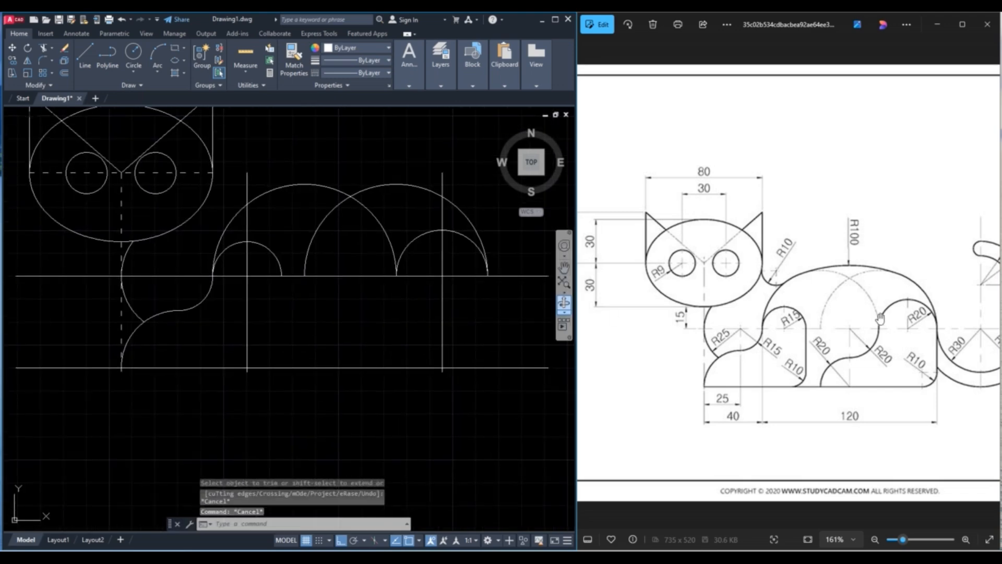
Step: Draw a vertical line from the crossing of the two R40 arcs down to the lower horizontal line
{"action": "left_click", "coordinate": [83, 54]}
{"action": "left_click", "coordinate": [350, 197]}
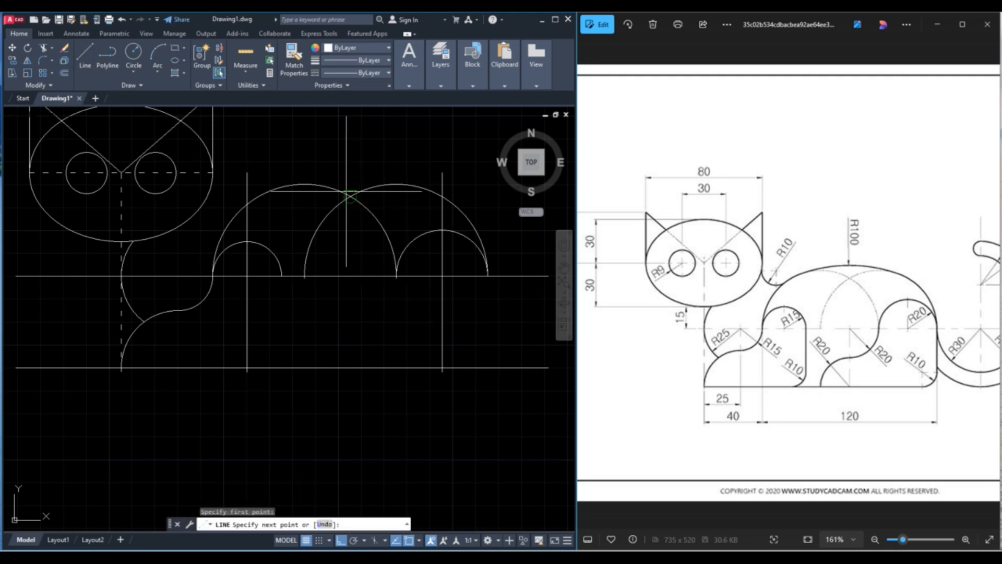
{"action": "left_click", "coordinate": [350, 367]}
{"action": "key", "text": "Escape"}
Step: Erase the vertical construction line through the front leg arc's centre
{"action": "left_click", "coordinate": [266, 314]}
{"action": "left_click", "coordinate": [224, 329]}
{"action": "key", "text": "Delete"}
Step: Draw a circle of radius 20 centred where the middle vertical line crosses the upper horizontal line
{"action": "left_click", "coordinate": [134, 71]}
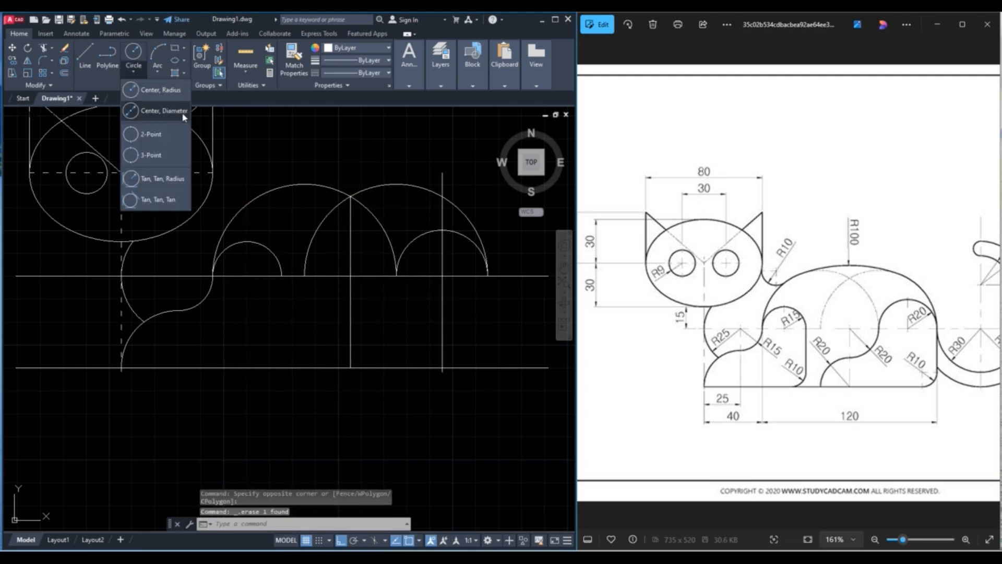
{"action": "left_click", "coordinate": [183, 111]}
{"action": "left_click", "coordinate": [350, 276]}
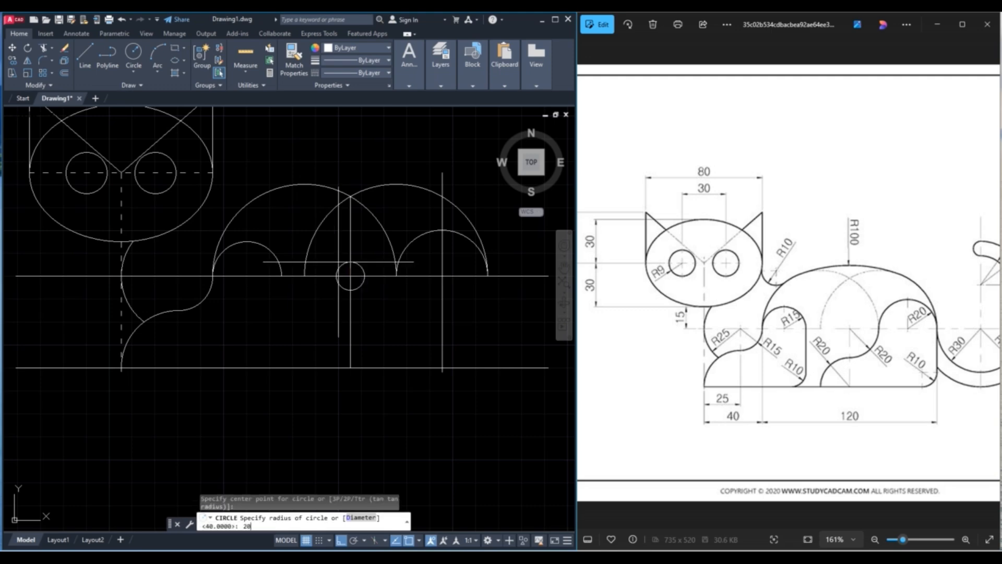
{"action": "type", "text": "20"}
{"action": "key", "text": "Return"}
{"action": "key", "text": "Escape"}
Step: Trim the middle R20 circle to its lower quarter on the rear side of the vertical line
{"action": "type", "text": "tr"}
{"action": "key", "text": "Return"}
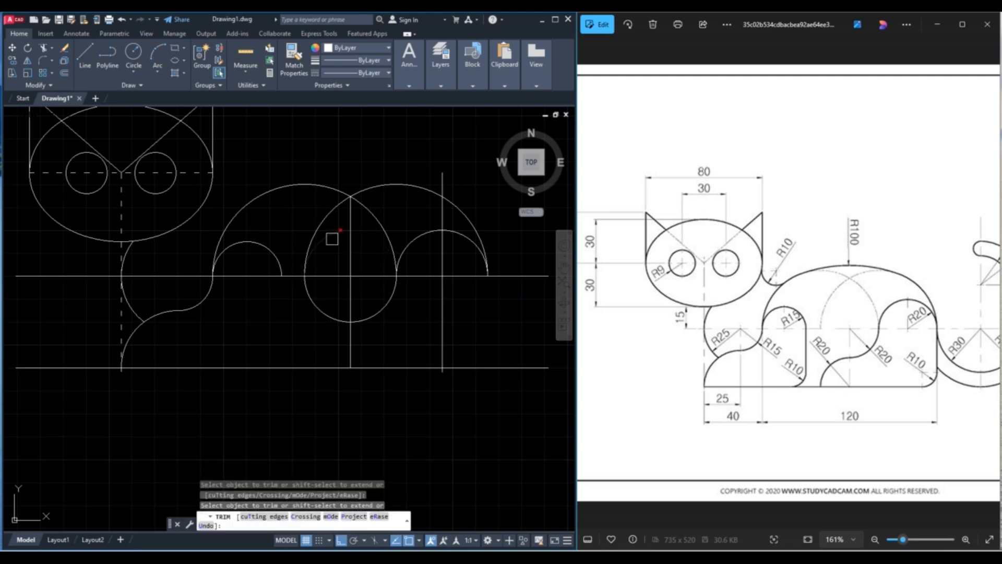
{"action": "key", "text": "Escape"}
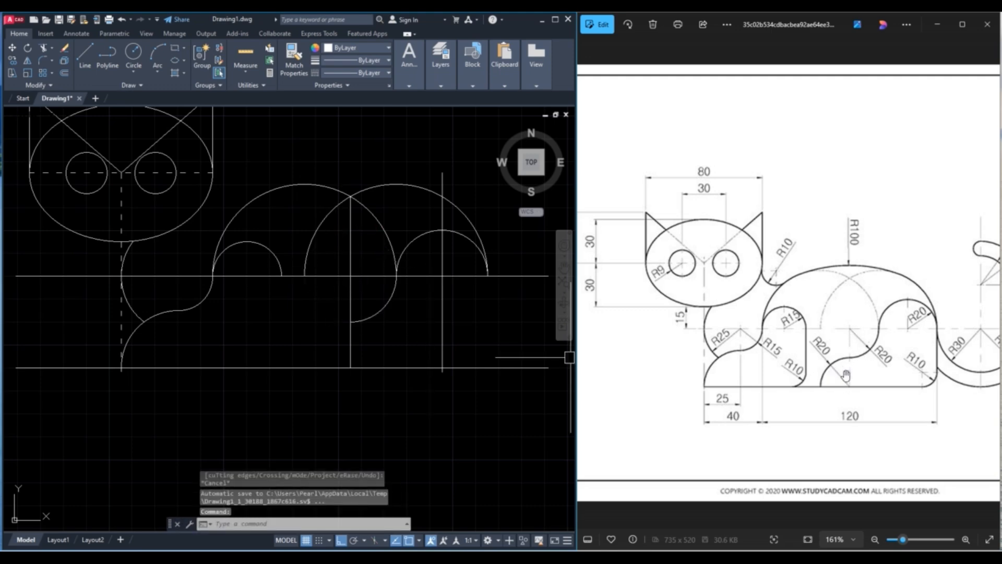
Step: Draw a circle of radius 20 centred where the middle vertical line meets the lower horizontal line
{"action": "left_click", "coordinate": [133, 67]}
{"action": "left_click", "coordinate": [152, 90]}
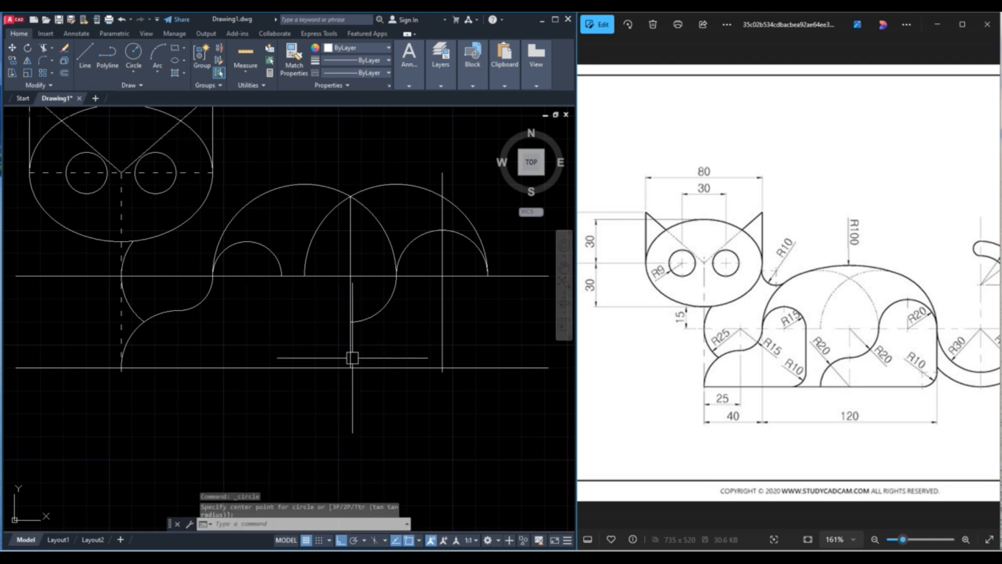
{"action": "right_click", "coordinate": [368, 356]}
{"action": "left_click", "coordinate": [397, 148]}
{"action": "left_click", "coordinate": [350, 368]}
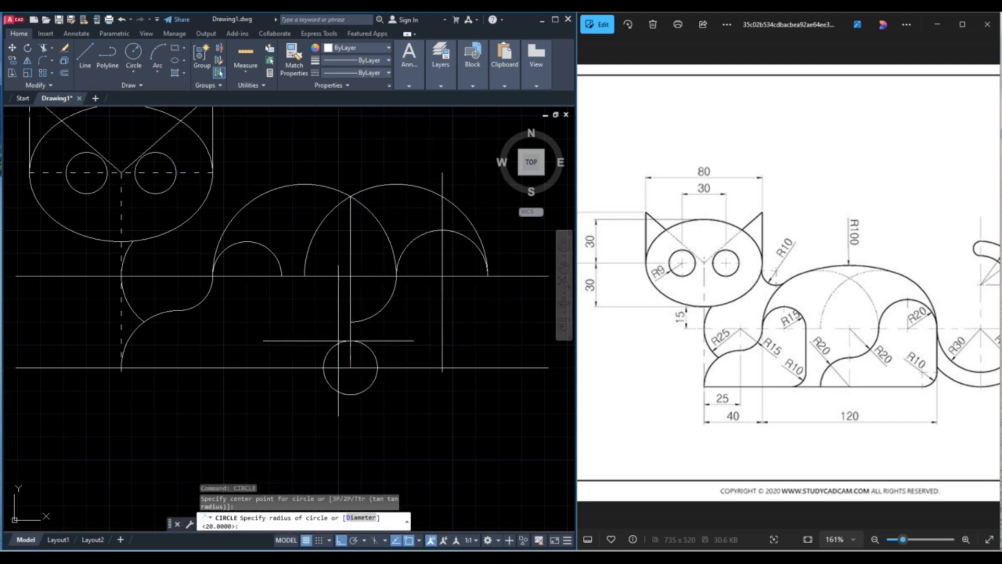
{"action": "type", "text": "20"}
{"action": "key", "text": "Return"}
{"action": "key", "text": "Escape"}
Step: Trim the lower R20 circle to its upper quarter facing the head and erase the middle vertical line
{"action": "type", "text": "tr"}
{"action": "key", "text": "Return"}
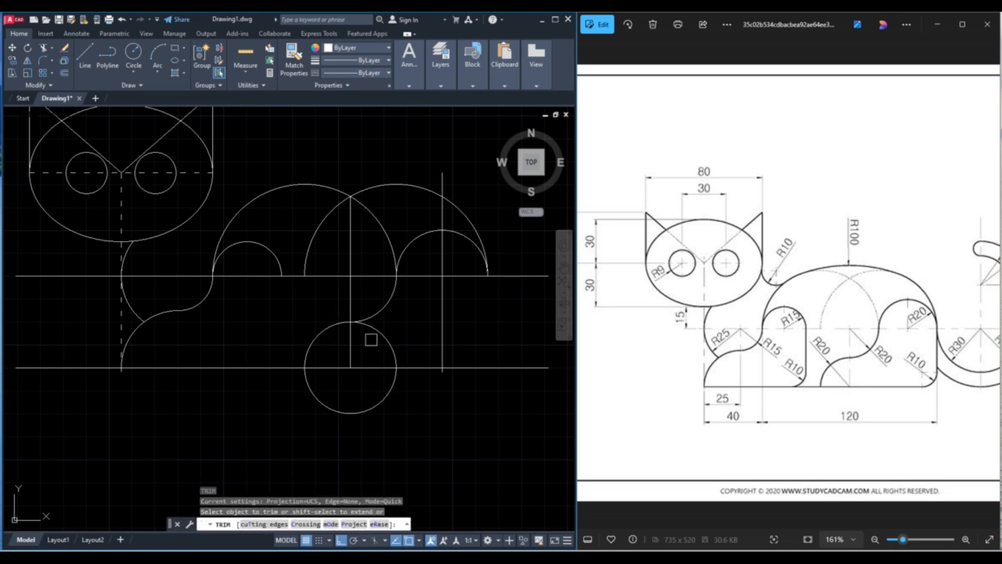
{"action": "left_click", "coordinate": [392, 348]}
{"action": "middle_click_drag", "start_coordinate": [365, 408], "coordinate": [305, 416]}
{"action": "key", "text": "Escape"}
{"action": "left_click", "coordinate": [293, 363]}
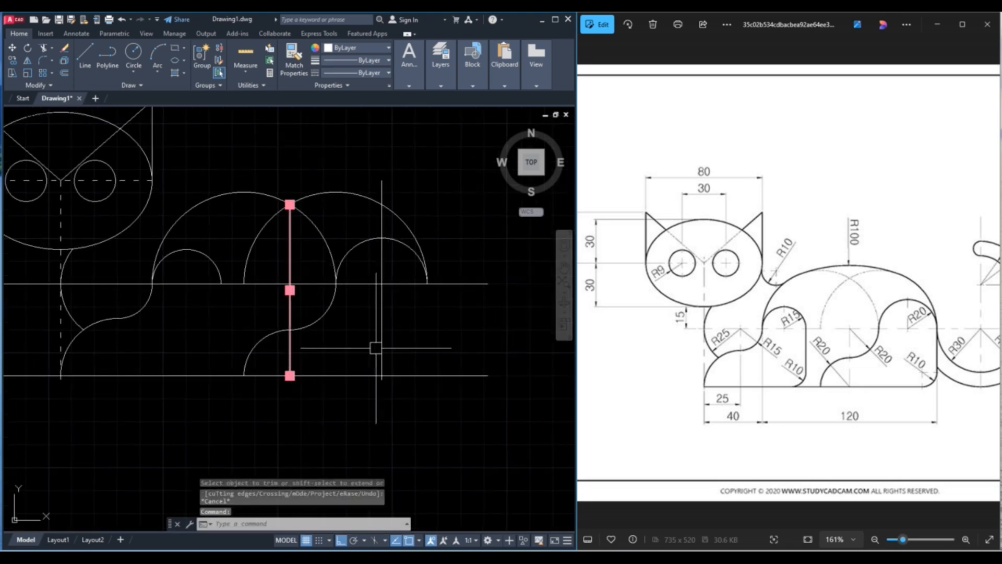
{"action": "key", "text": "Delete"}
Step: Draw a vertical line from the rear end of the hind leg arc down to the lower horizontal line
{"action": "middle_click_drag", "start_coordinate": [461, 319], "coordinate": [425, 331]}
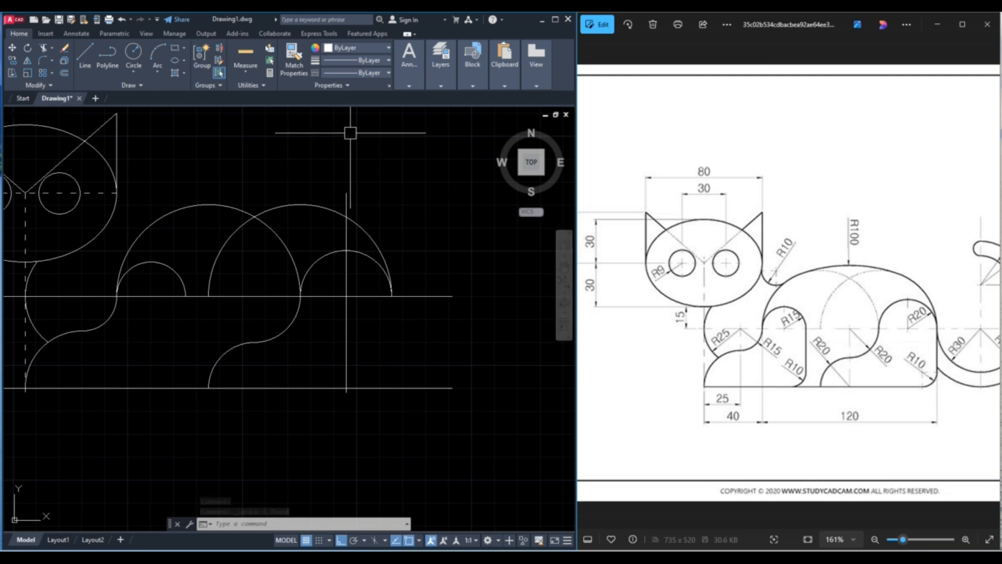
{"action": "left_click", "coordinate": [84, 55]}
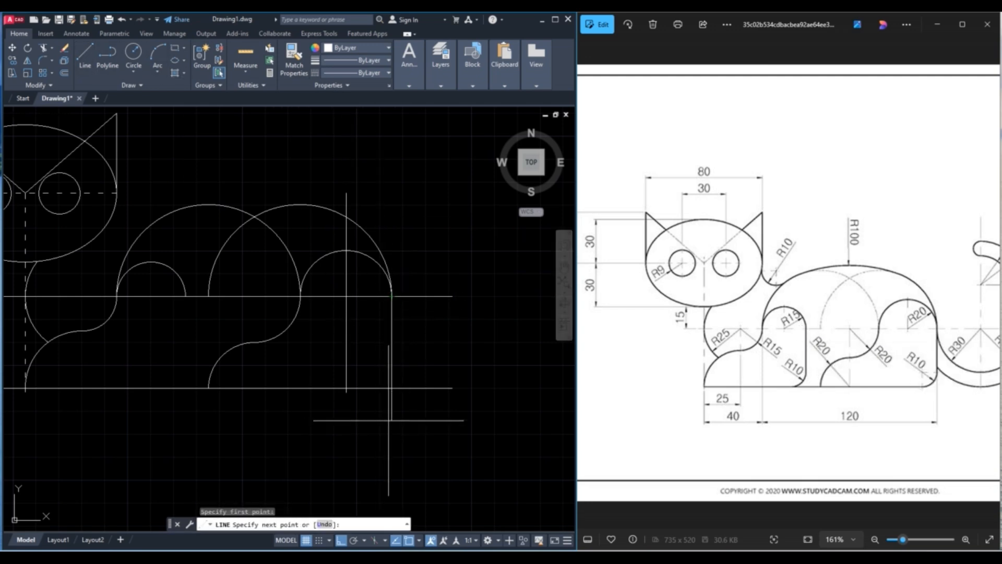
{"action": "left_click", "coordinate": [392, 387]}
{"action": "key", "text": "Return"}
Step: Erase the vertical construction line through the hind leg arc's centre
{"action": "left_click", "coordinate": [360, 336]}
{"action": "left_click", "coordinate": [342, 344]}
{"action": "key", "text": "Delete"}
Step: Offset the rear vertical line 10 units towards the head and the lower horizontal line 10 units upward
{"action": "left_click", "coordinate": [426, 355]}
{"action": "left_click", "coordinate": [345, 351]}
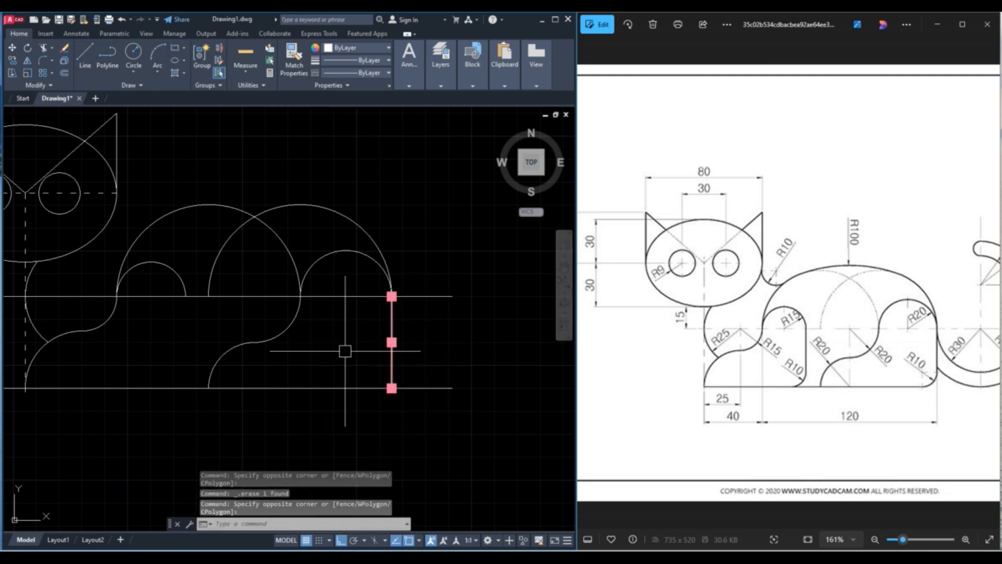
{"action": "type", "text": "o"}
{"action": "key", "text": "Return"}
{"action": "type", "text": "10"}
{"action": "key", "text": "Return"}
{"action": "left_click", "coordinate": [345, 351]}
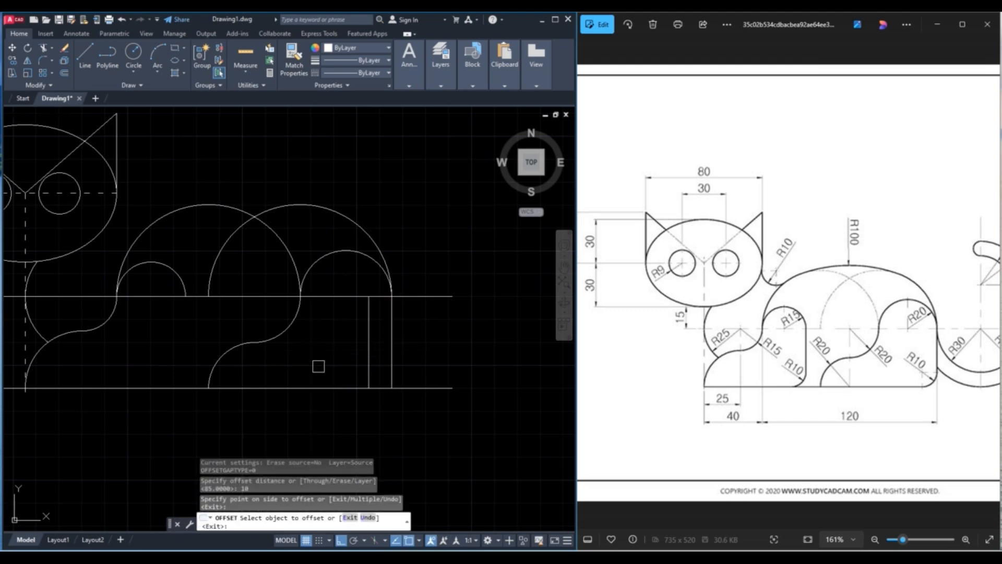
{"action": "left_click", "coordinate": [321, 388]}
{"action": "left_click", "coordinate": [335, 351]}
{"action": "key", "text": "Escape"}
Step: Try to draw a circle of radius 10 centred at the crossing of the two offset lines
{"action": "left_click", "coordinate": [134, 72]}
{"action": "left_click", "coordinate": [156, 92]}
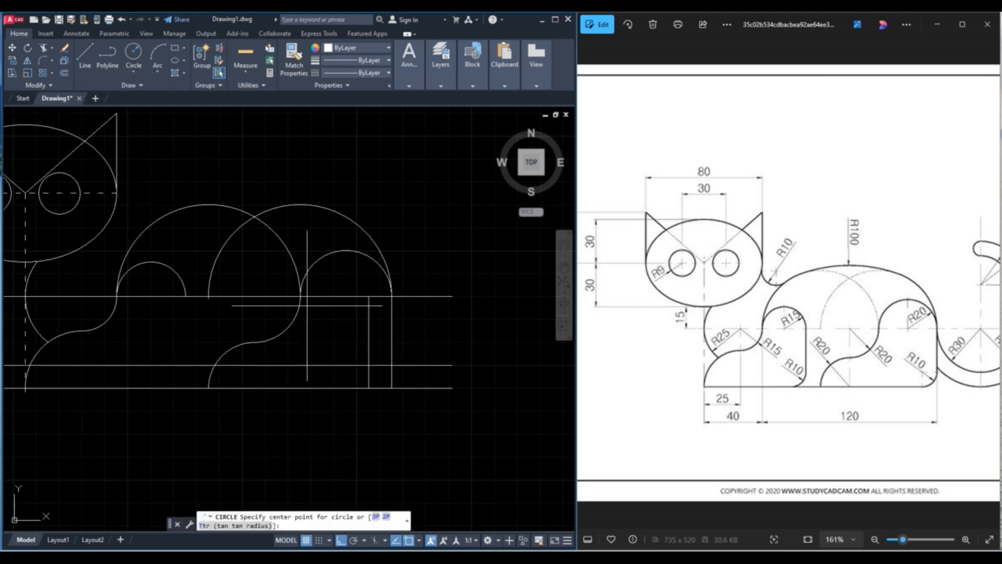
{"action": "left_click", "coordinate": [369, 361]}
{"action": "type", "text": "10"}
{"action": "key", "text": "Return"}
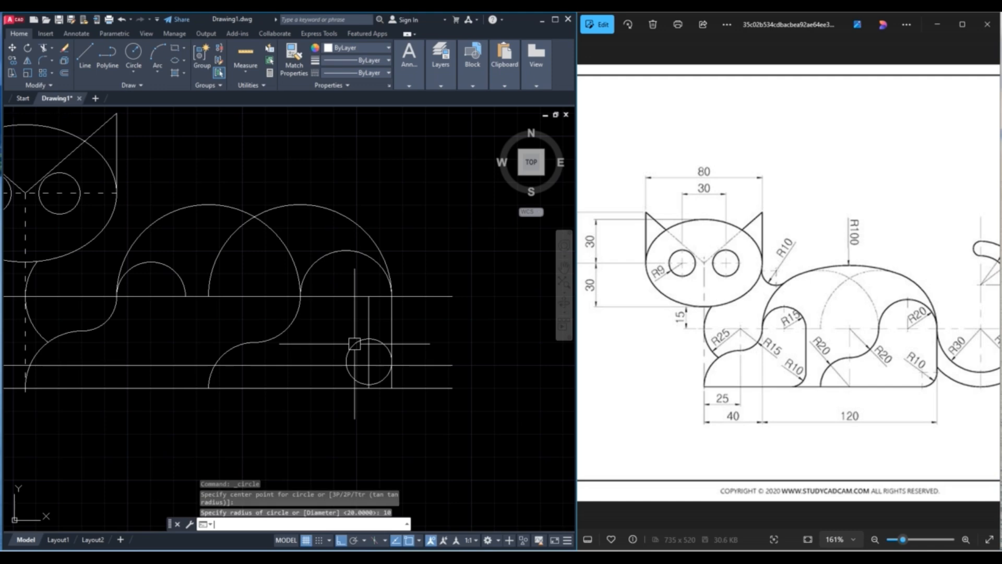
{"action": "key", "text": "Escape"}
Step: Erase the R10 circle and the horizontal and vertical offset lines at the hind foot
{"action": "scroll", "coordinate": [376, 345], "scroll_direction": "up", "scroll_amount": 2}
{"action": "left_click", "coordinate": [379, 337]}
{"action": "key", "text": "Delete"}
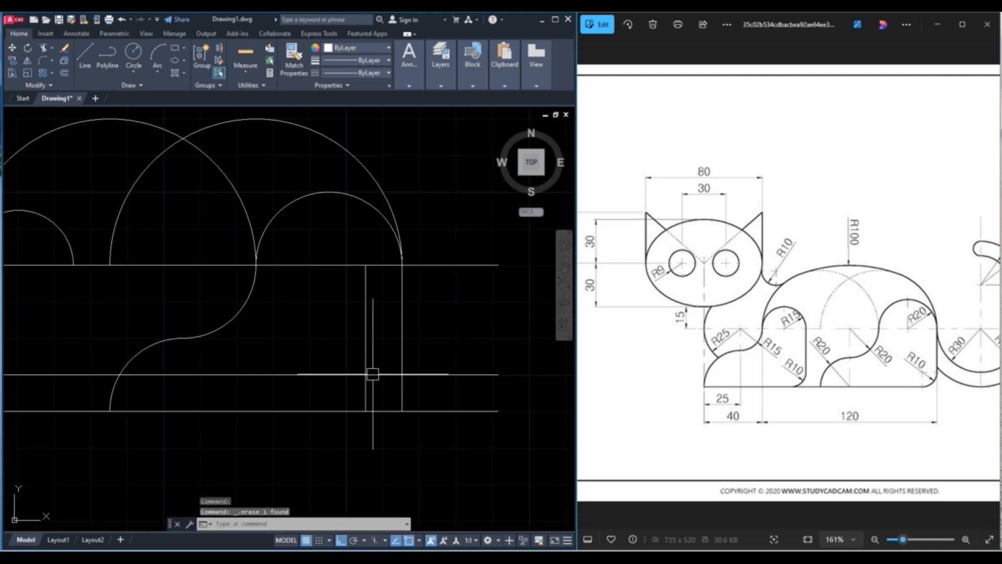
{"action": "left_click", "coordinate": [374, 373]}
{"action": "key", "text": "Delete"}
{"action": "left_click", "coordinate": [365, 366]}
{"action": "key", "text": "Delete"}
Step: Offset the hind leg's rear edge and the base line inward by 10 units to locate the foot corner's centre
{"action": "left_click", "coordinate": [405, 368]}
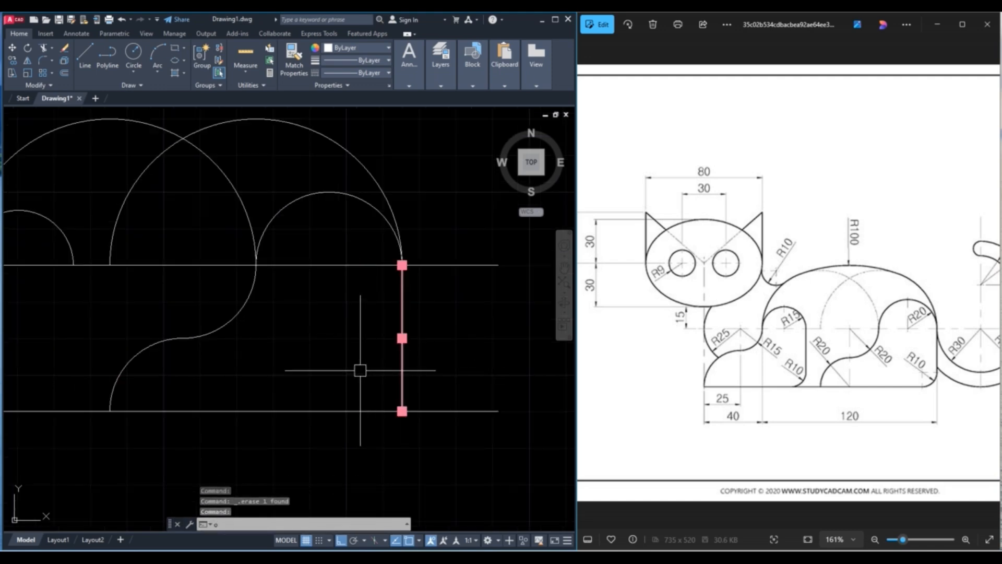
{"action": "key", "text": "Return"}
{"action": "type", "text": "10"}
{"action": "key", "text": "Return"}
{"action": "left_click", "coordinate": [402, 368]}
{"action": "left_click", "coordinate": [362, 365]}
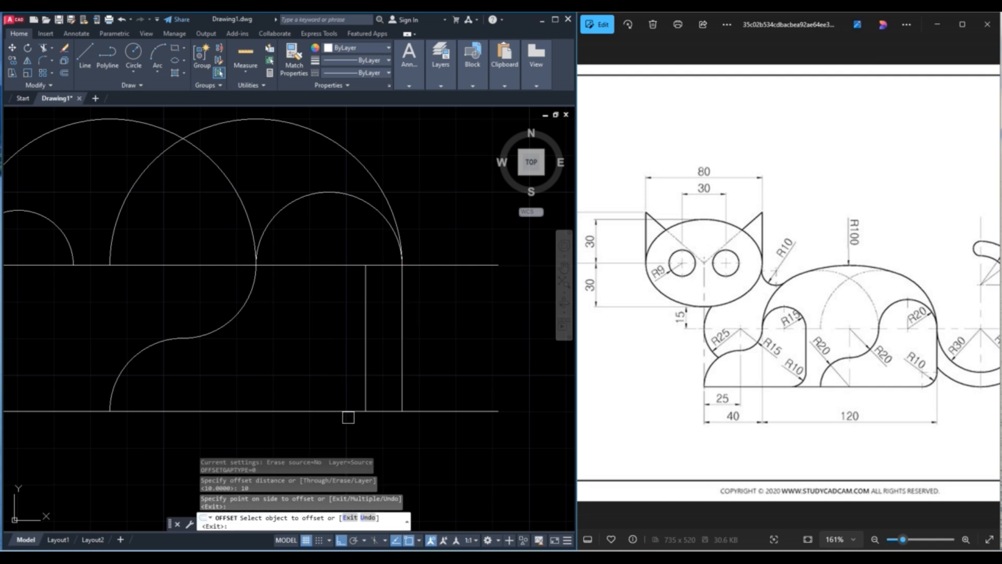
{"action": "left_click", "coordinate": [346, 411]}
{"action": "left_click", "coordinate": [328, 360]}
{"action": "key", "text": "Escape"}
{"action": "left_click", "coordinate": [134, 72]}
{"action": "left_click", "coordinate": [166, 92]}
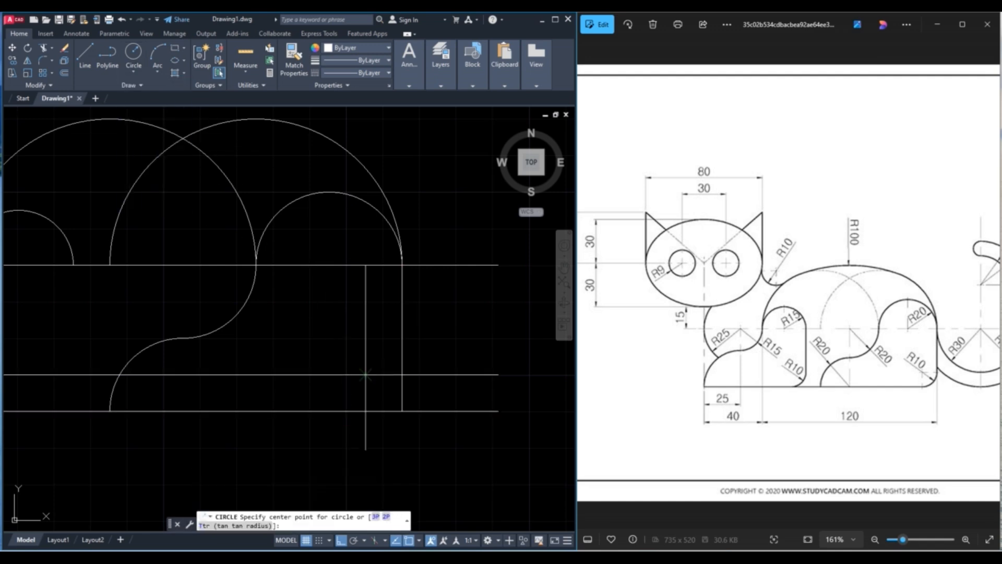
{"action": "left_click", "coordinate": [357, 310]}
{"action": "key", "text": "Escape"}
{"action": "right_click", "coordinate": [365, 353]}
{"action": "left_click", "coordinate": [386, 146]}
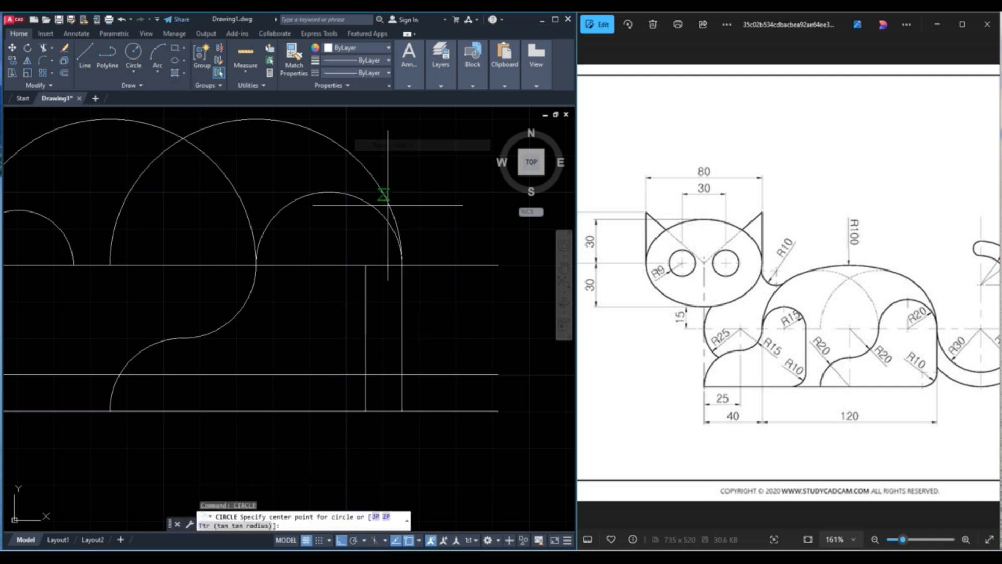
{"action": "left_click", "coordinate": [365, 374]}
{"action": "key", "text": "Escape"}
Step: Draw a circle of radius 10 centred exactly on the intersection of the two offset lines at the hind foot
{"action": "scroll", "coordinate": [365, 374], "scroll_direction": "up", "scroll_amount": 3}
{"action": "right_click", "coordinate": [313, 290]}
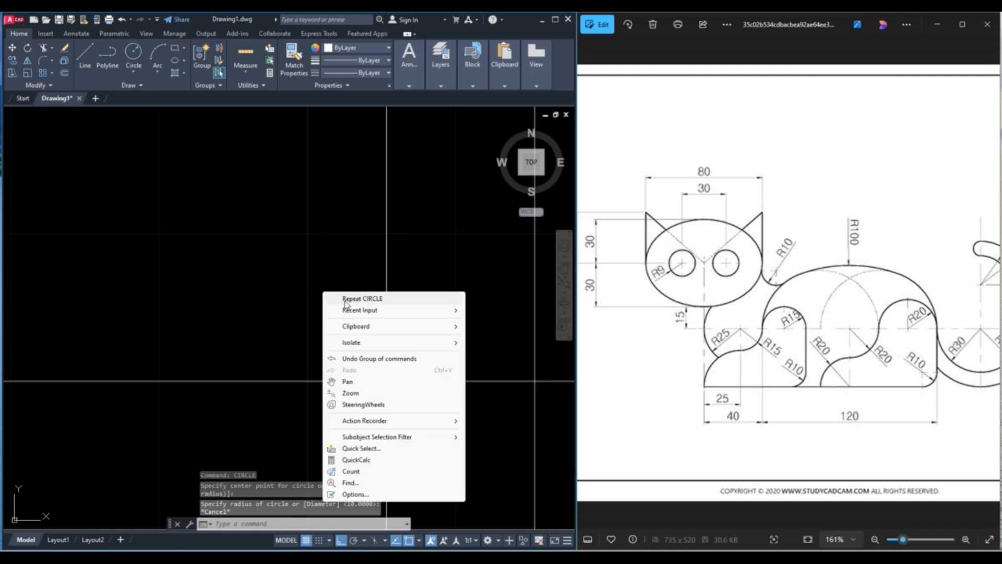
{"action": "left_click", "coordinate": [337, 297]}
{"action": "left_click", "coordinate": [385, 382]}
{"action": "type", "text": "10"}
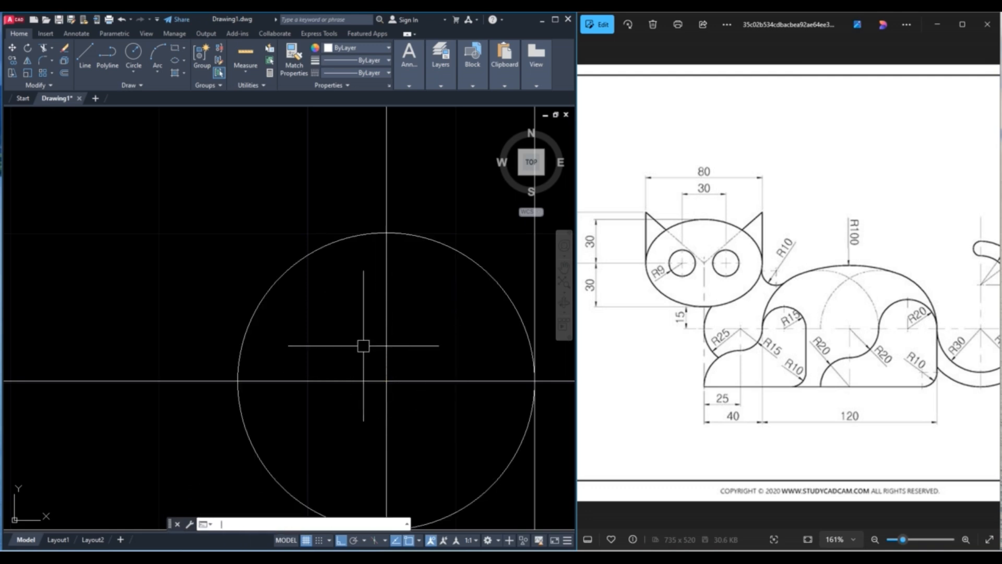
Step: Trim the R10 circle and the rear leg edge so that only the rounded corner arc remains at the hind foot
{"action": "key", "text": "Return"}
{"action": "scroll", "coordinate": [414, 284], "scroll_direction": "down", "scroll_amount": 2}
{"action": "key", "text": "Escape"}
{"action": "type", "text": "tr"}
{"action": "key", "text": "Return"}
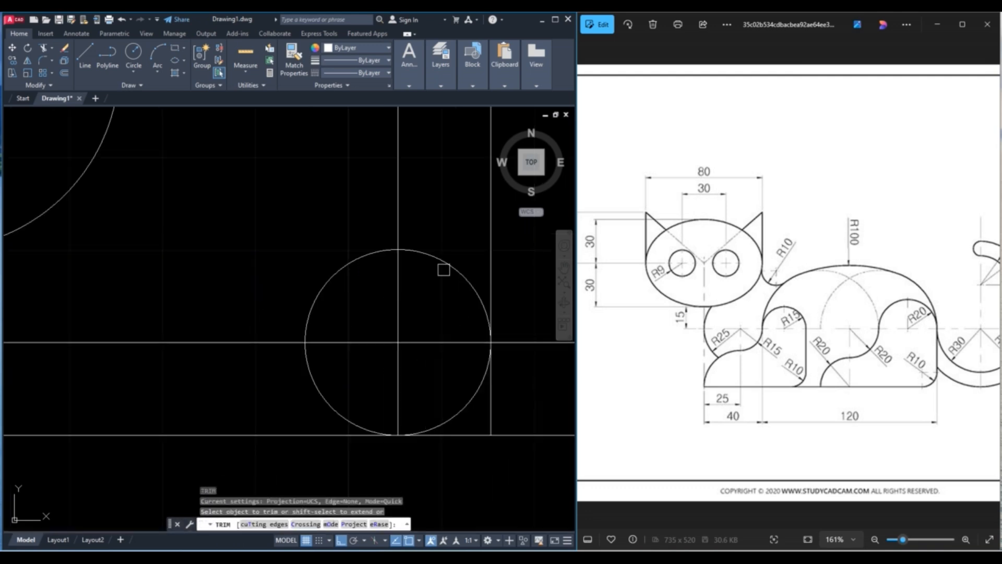
{"action": "left_click", "coordinate": [443, 264]}
{"action": "left_click", "coordinate": [492, 417]}
{"action": "key", "text": "Escape"}
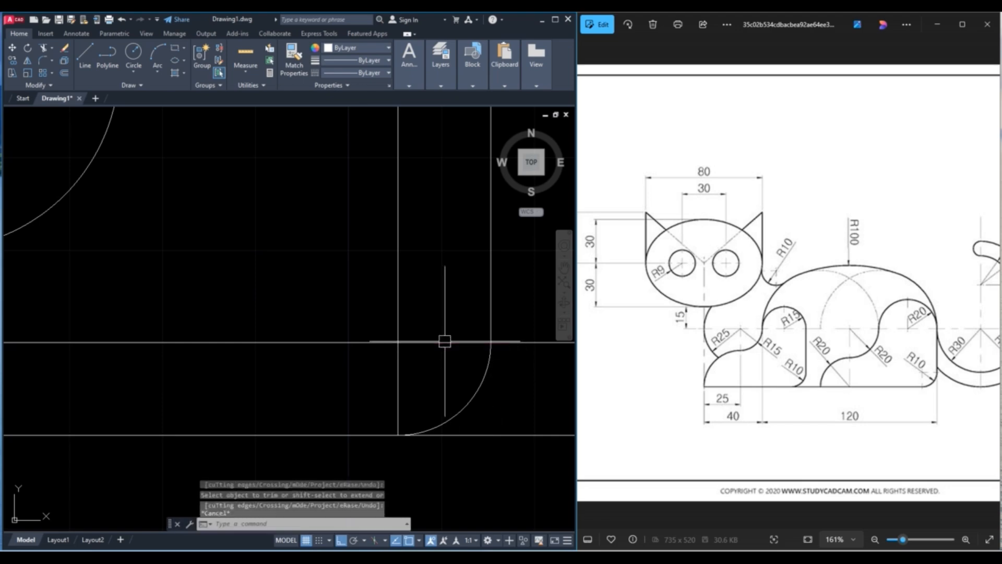
Step: Erase the horizontal and vertical offset lines used to locate the hind foot corner's centre
{"action": "left_click", "coordinate": [411, 374]}
{"action": "left_click", "coordinate": [349, 310]}
{"action": "key", "text": "Delete"}
{"action": "scroll", "coordinate": [417, 369], "scroll_direction": "down", "scroll_amount": 4}
{"action": "mouse_move", "coordinate": [401, 293]}
{"action": "middle_mouse_down"}
{"action": "mouse_move", "coordinate": [388, 320]}
{"action": "mouse_move", "coordinate": [422, 340]}
{"action": "middle_mouse_up"}
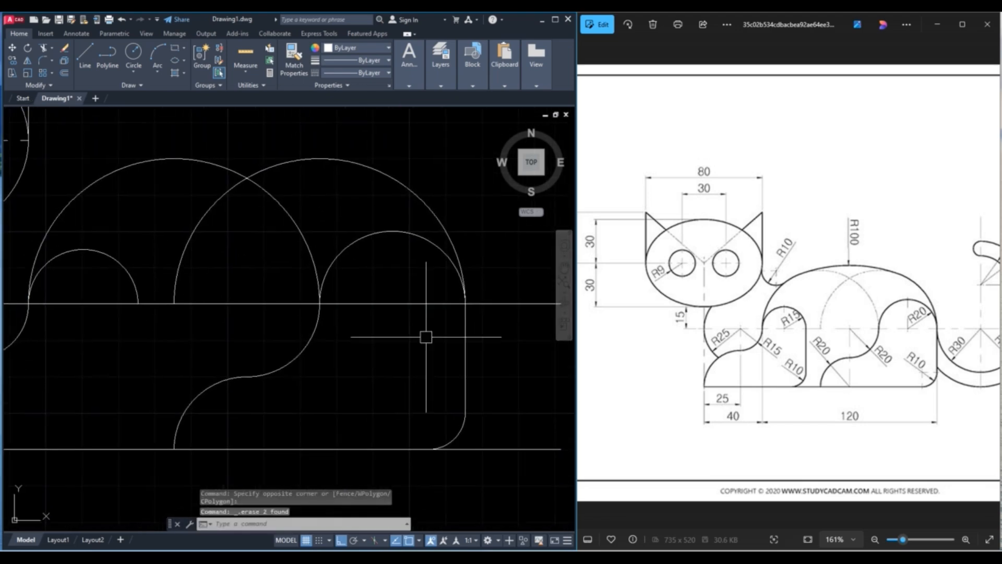
Step: Trim the base line beyond the front and hind feet, and the body's horizontal centre line beyond the hind leg
{"action": "scroll", "coordinate": [395, 343], "scroll_direction": "down", "scroll_amount": 2}
{"action": "middle_click_drag", "start_coordinate": [240, 344], "coordinate": [319, 335]}
{"action": "middle_click_drag", "start_coordinate": [341, 296], "coordinate": [246, 324]}
{"action": "middle_click_drag", "start_coordinate": [504, 365], "coordinate": [439, 369]}
{"action": "key", "text": "Escape"}
{"action": "type", "text": "tr"}
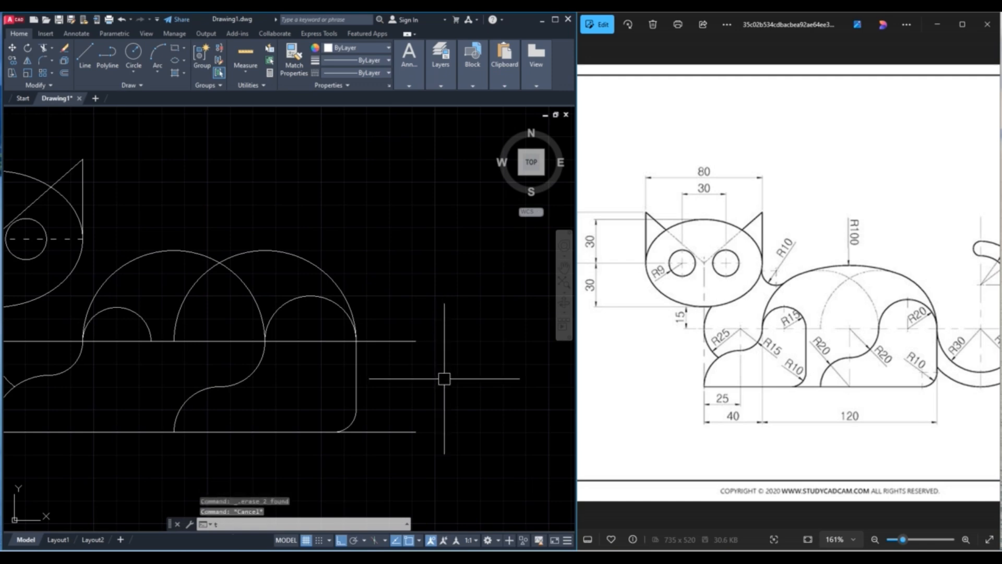
{"action": "key", "text": "Return"}
{"action": "middle_click_drag", "start_coordinate": [381, 397], "coordinate": [545, 373]}
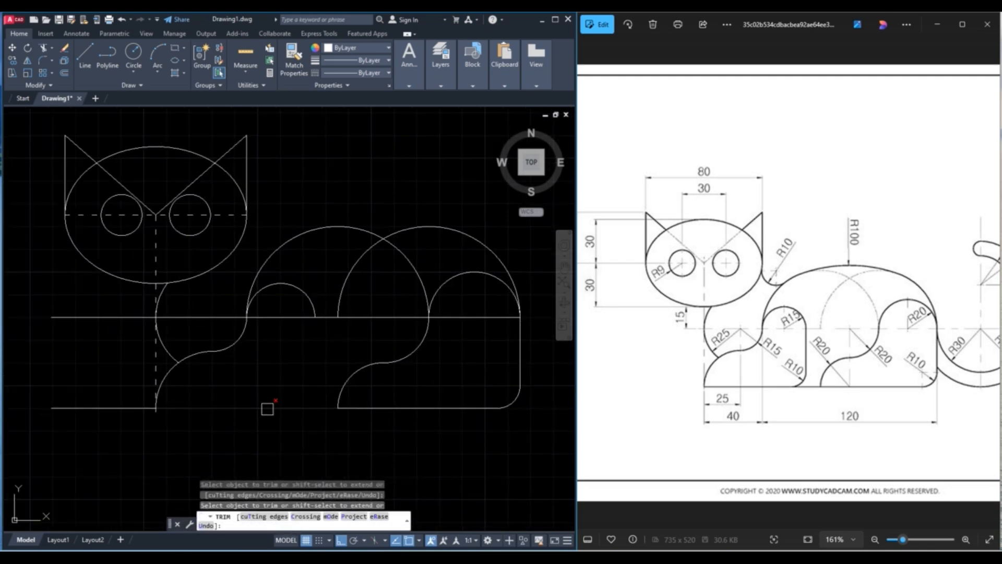
{"action": "scroll", "coordinate": [145, 421], "scroll_direction": "up", "scroll_amount": 5}
{"action": "scroll", "coordinate": [143, 396], "scroll_direction": "down", "scroll_amount": 8}
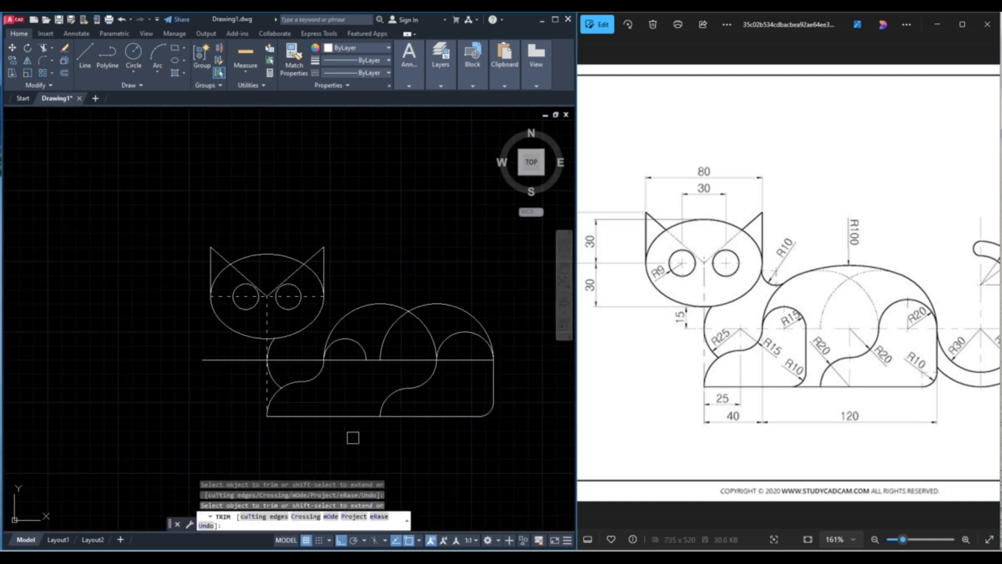
{"action": "middle_click_drag", "start_coordinate": [414, 437], "coordinate": [330, 421]}
{"action": "scroll", "coordinate": [396, 355], "scroll_direction": "up", "scroll_amount": 4}
{"action": "key", "text": "Escape"}
Step: Draw a 30-unit horizontal line outward from the top of the hind leg's rear edge to locate the tail centre
{"action": "left_click_drag", "start_coordinate": [830, 360], "coordinate": [688, 359]}
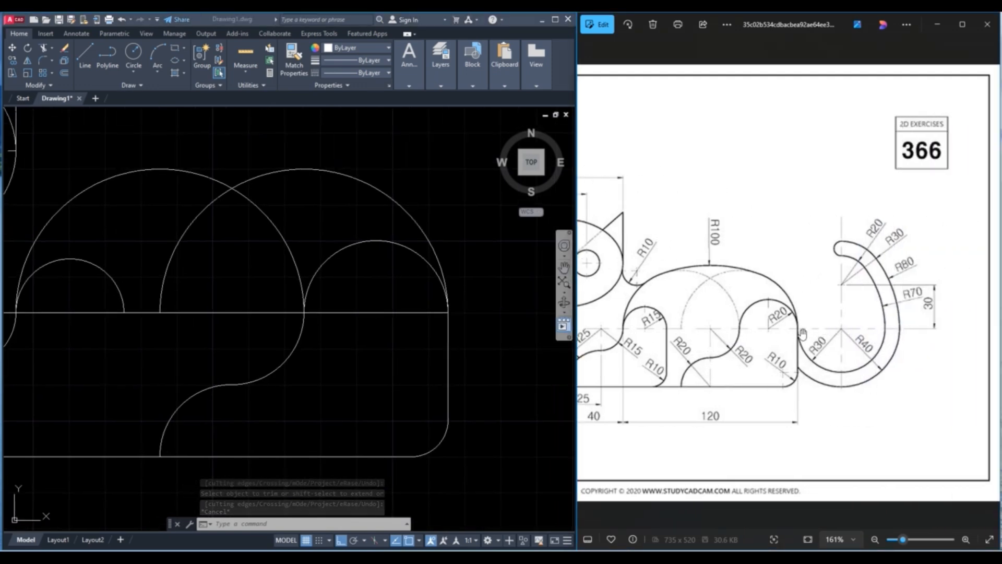
{"action": "left_click", "coordinate": [390, 329]}
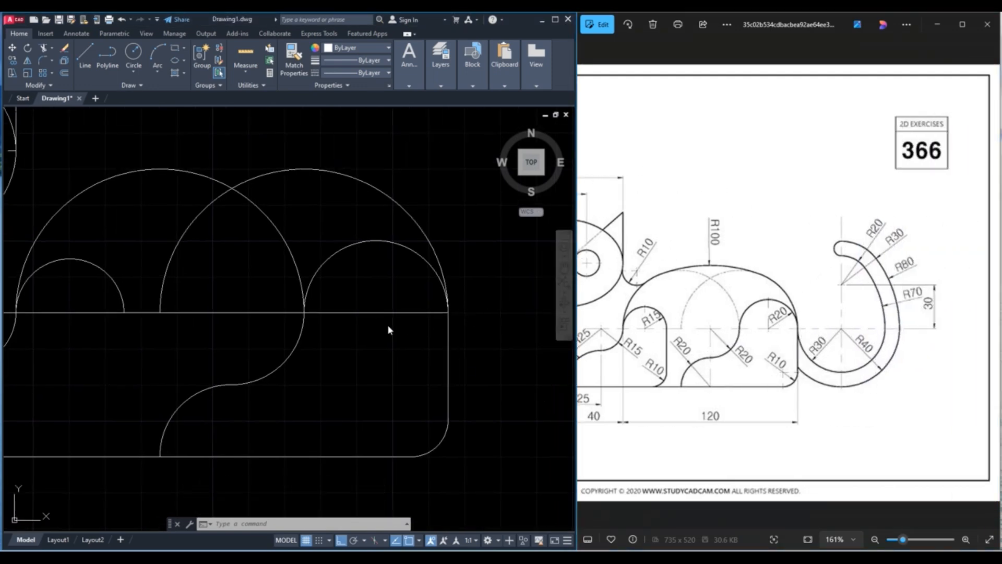
{"action": "middle_click_drag", "start_coordinate": [372, 279], "coordinate": [185, 303]}
{"action": "left_click", "coordinate": [85, 60]}
{"action": "left_click", "coordinate": [261, 336]}
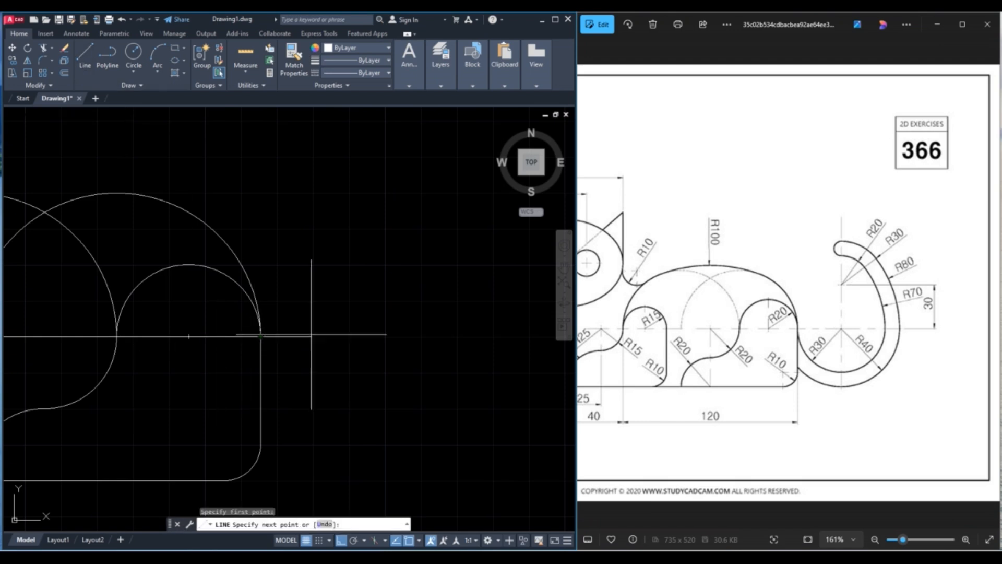
{"action": "type", "text": "30"}
{"action": "key", "text": "Return"}
{"action": "key", "text": "Escape"}
Step: Draw two concentric circles of radius 30 and 40 centred on the outer end of the 30-unit line
{"action": "left_click", "coordinate": [134, 70]}
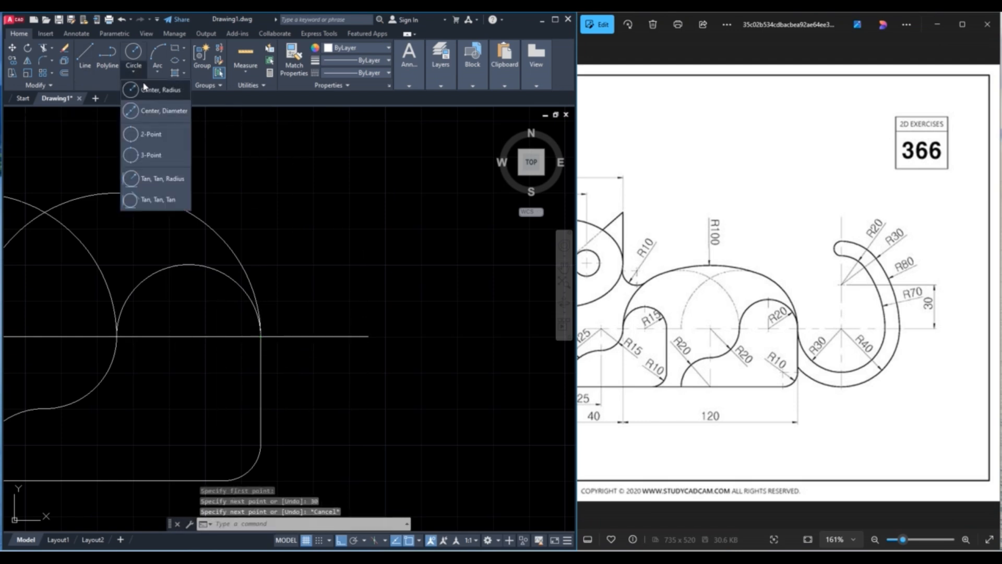
{"action": "left_click", "coordinate": [149, 90]}
{"action": "left_click", "coordinate": [368, 336]}
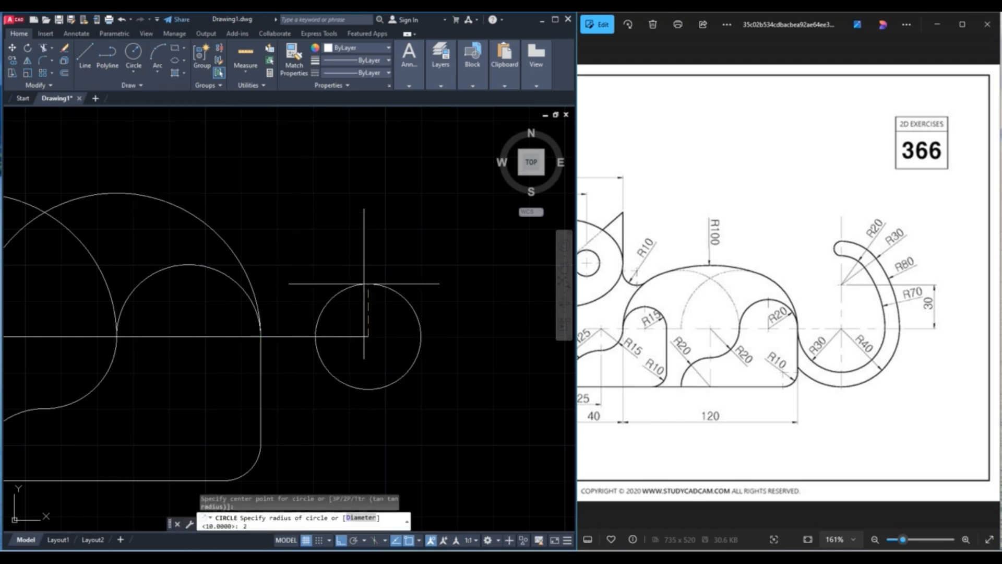
{"action": "key", "text": "Return"}
{"action": "right_click", "coordinate": [365, 284]}
{"action": "left_click", "coordinate": [388, 292]}
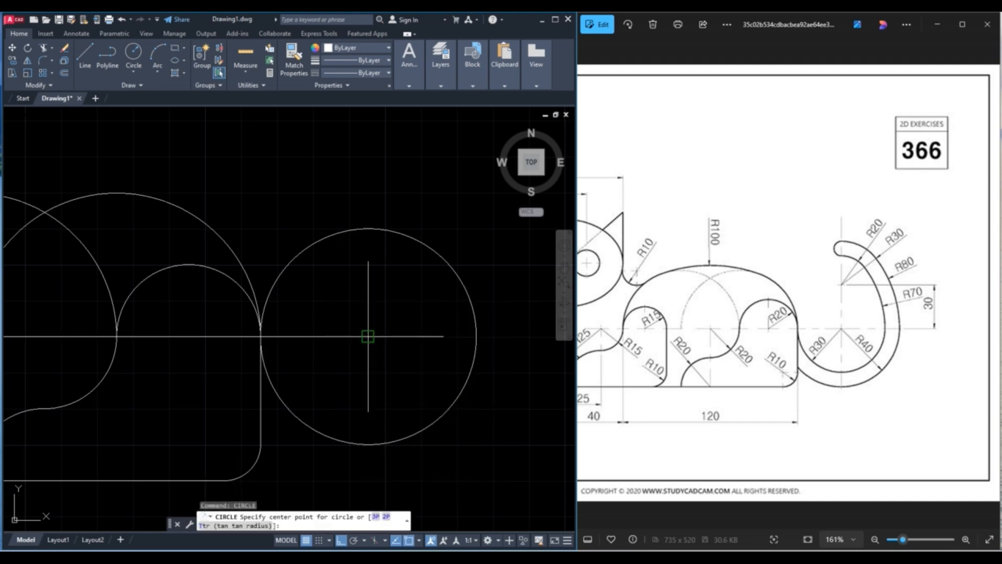
{"action": "left_click", "coordinate": [368, 336]}
{"action": "key", "text": "Return"}
{"action": "key", "text": "Escape"}
{"action": "key", "text": "Escape"}
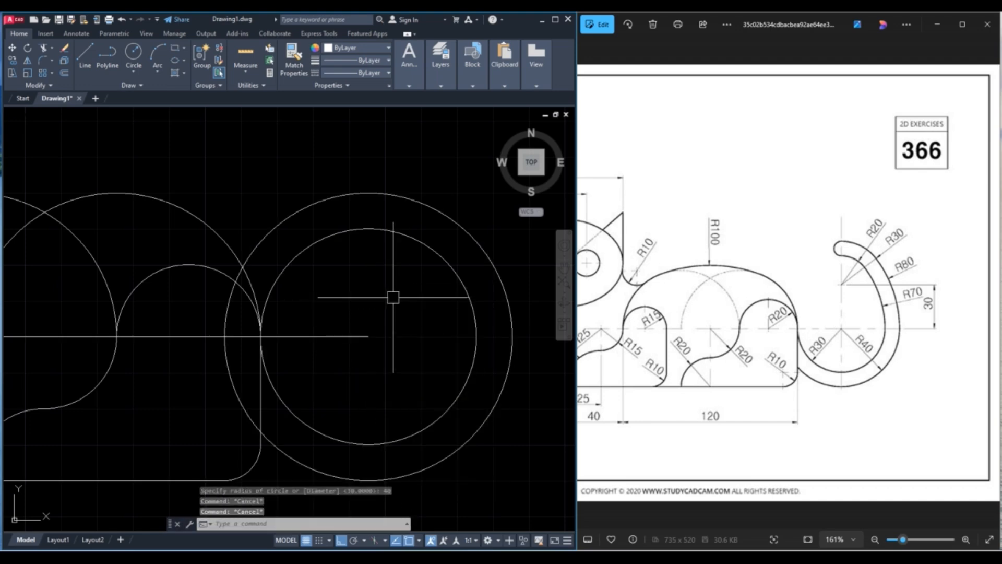
{"action": "key", "text": "Escape"}
{"action": "type", "text": "tr"}
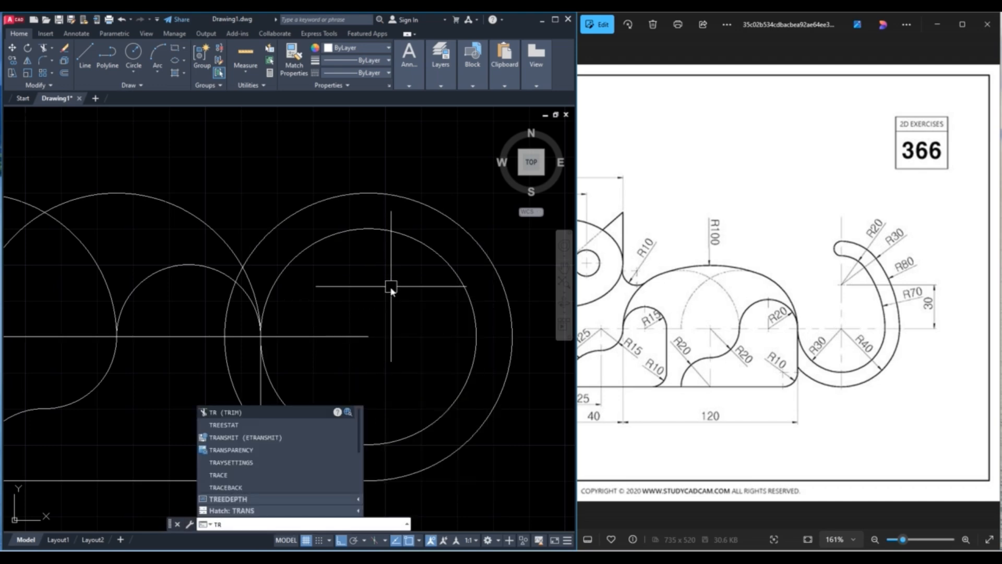
{"action": "key", "text": "Escape"}
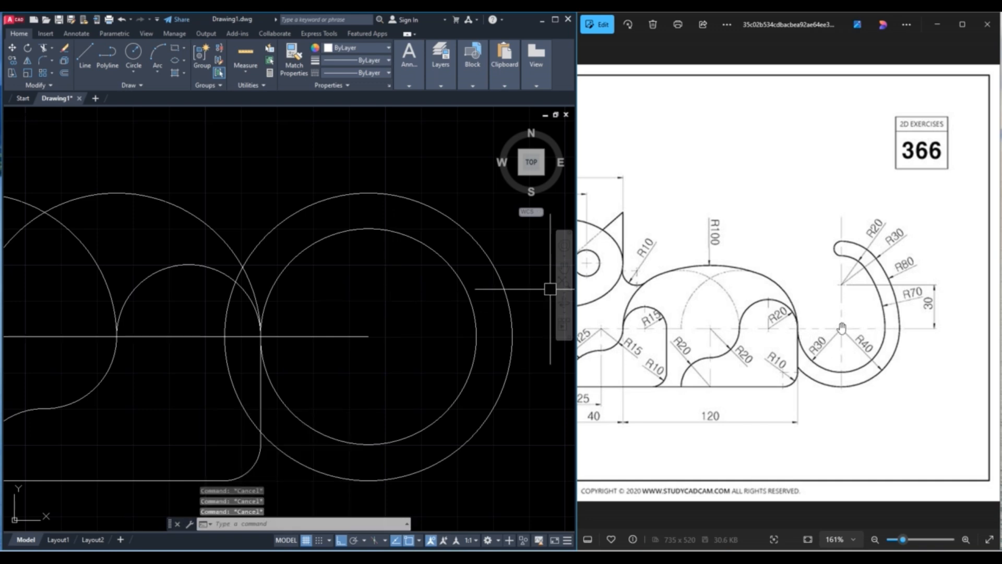
Step: Draw a 30-unit vertical line upward from the common centre of the R30 and R40 circles
{"action": "left_click", "coordinate": [85, 55]}
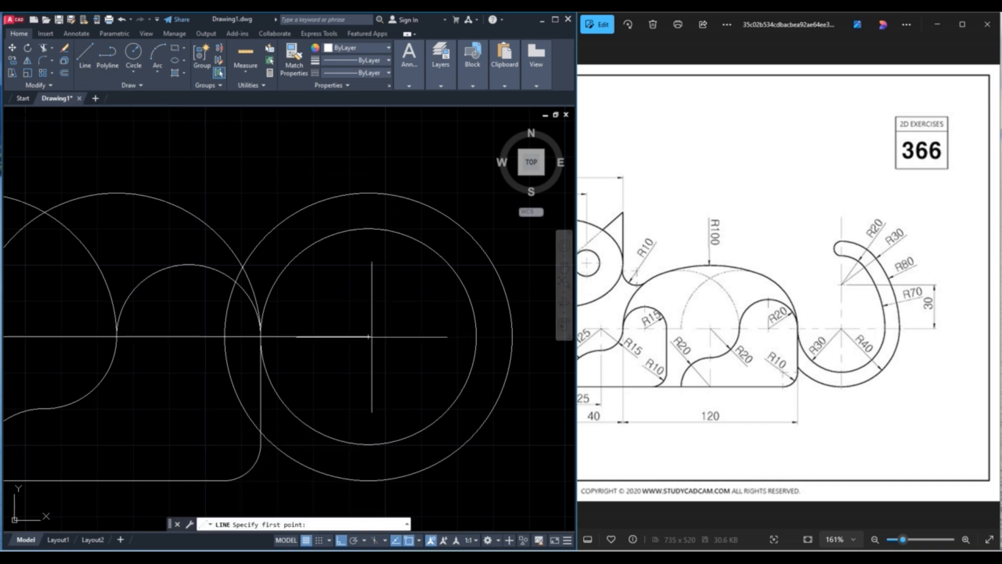
{"action": "left_click", "coordinate": [370, 337]}
{"action": "type", "text": "30"}
{"action": "key", "text": "Return"}
{"action": "key", "text": "Escape"}
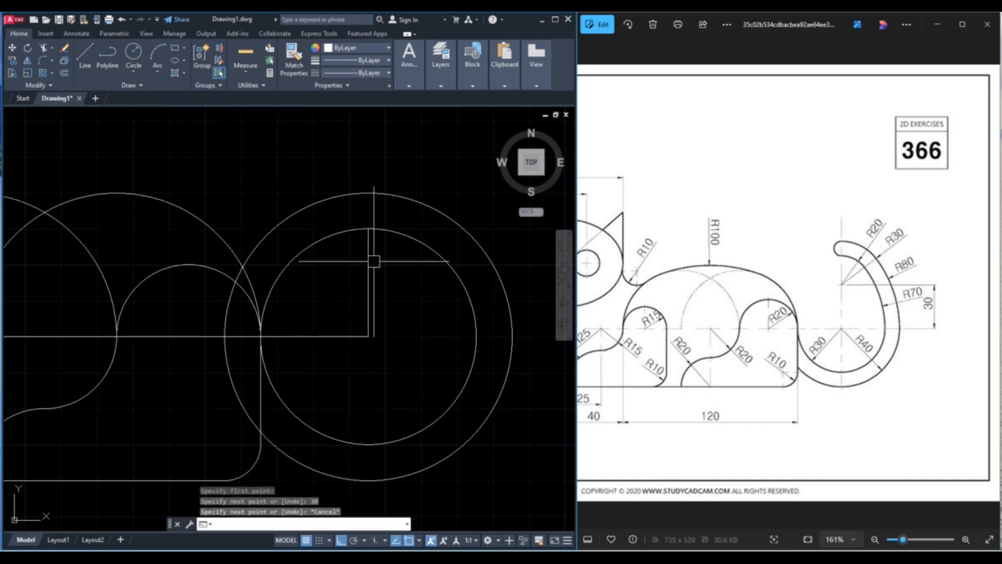
{"action": "key", "text": "Escape"}
Step: Trim the upper-left quarter of the R30 circle and extend the vertical and horizontal centre lines to the R40 circle
{"action": "middle_click_drag", "start_coordinate": [371, 219], "coordinate": [387, 239]}
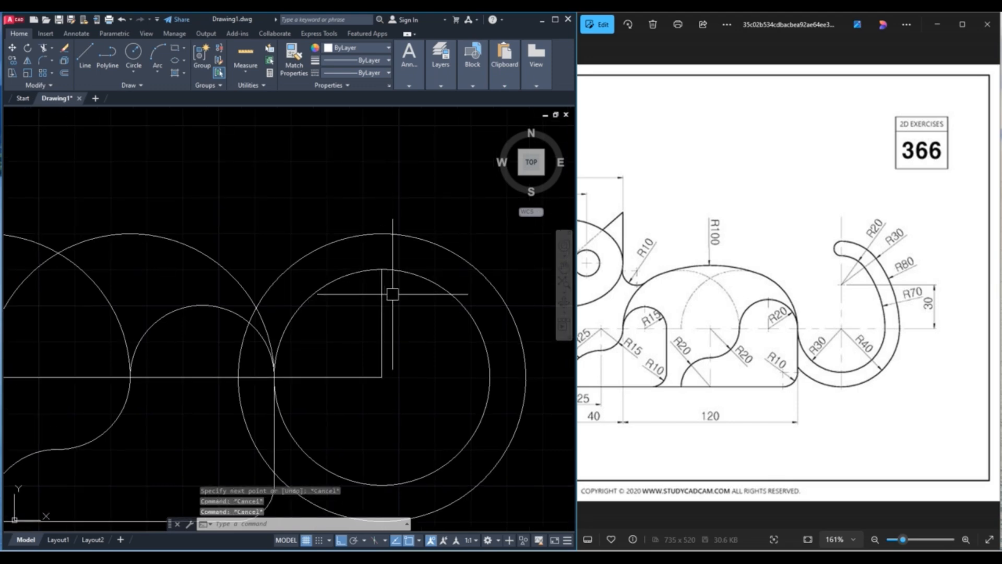
{"action": "type", "text": "tr"}
{"action": "key", "text": "Return"}
{"action": "left_click", "coordinate": [337, 286]}
{"action": "key", "text": "Escape"}
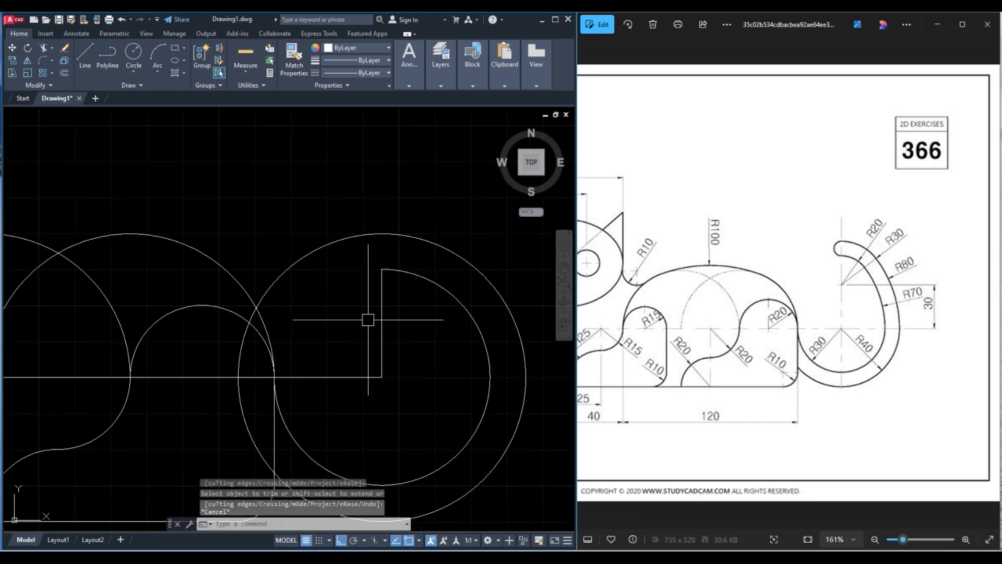
{"action": "type", "text": "ex"}
{"action": "key", "text": "Return"}
{"action": "left_click", "coordinate": [378, 318]}
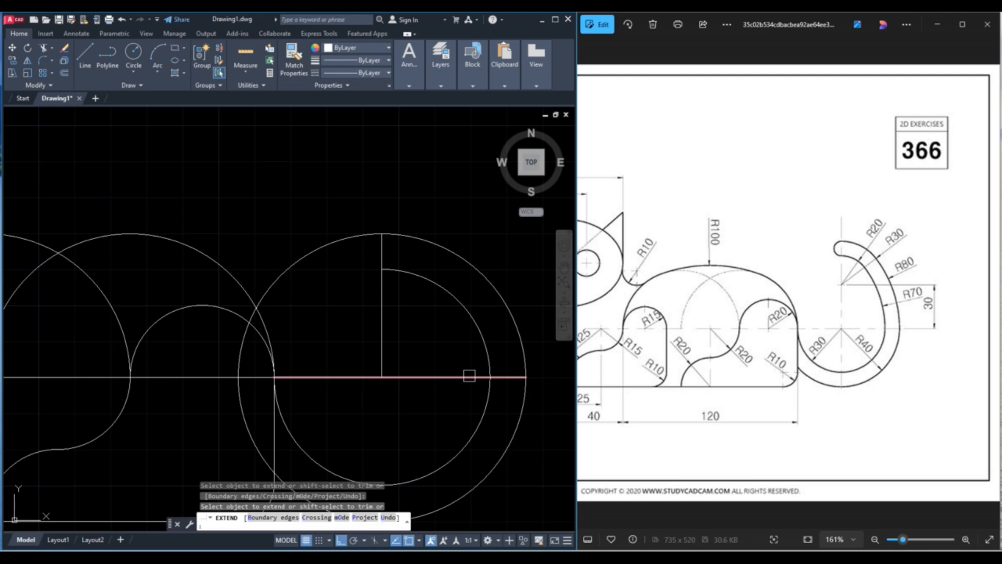
Step: Trim the R30 and R40 circles to their lower halves, removing the outer circle's portion that crosses the hind leg
{"action": "key", "text": "Escape"}
{"action": "type", "text": "tr"}
{"action": "key", "text": "Return"}
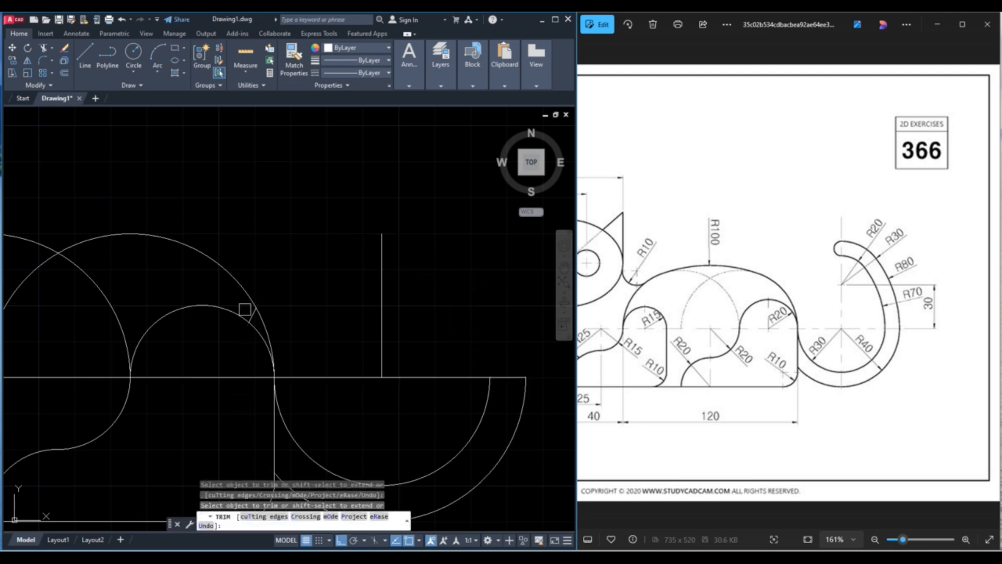
{"action": "scroll", "coordinate": [245, 309], "scroll_direction": "up", "scroll_amount": 5}
{"action": "scroll", "coordinate": [293, 329], "scroll_direction": "down", "scroll_amount": 6}
{"action": "scroll", "coordinate": [373, 325], "scroll_direction": "up", "scroll_amount": 3}
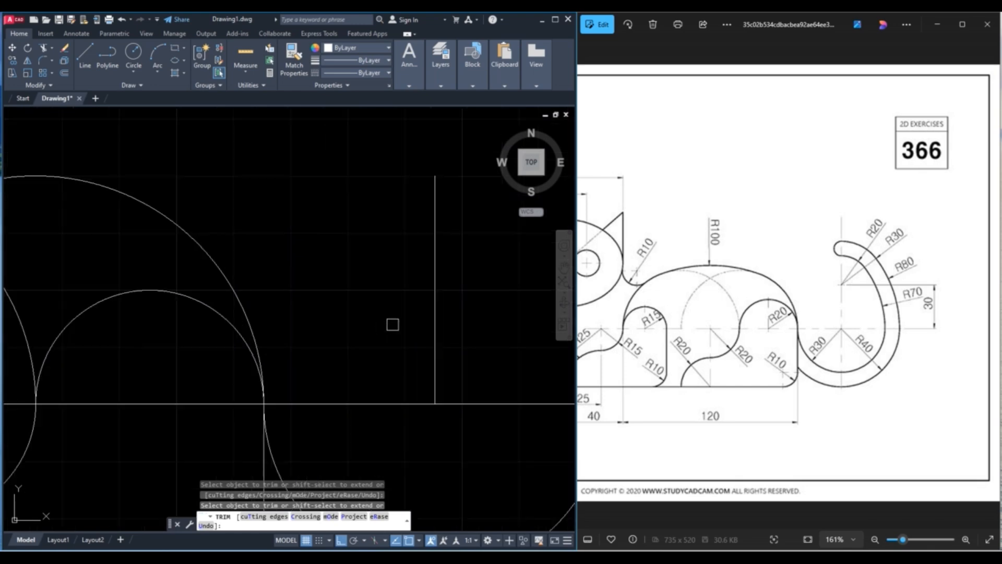
{"action": "scroll", "coordinate": [393, 325], "scroll_direction": "down", "scroll_amount": 2}
{"action": "key", "text": "Escape"}
Step: Erase the extended vertical line above the tail centre and trim the horizontal line back to the inner tail arc
{"action": "left_click", "coordinate": [408, 313]}
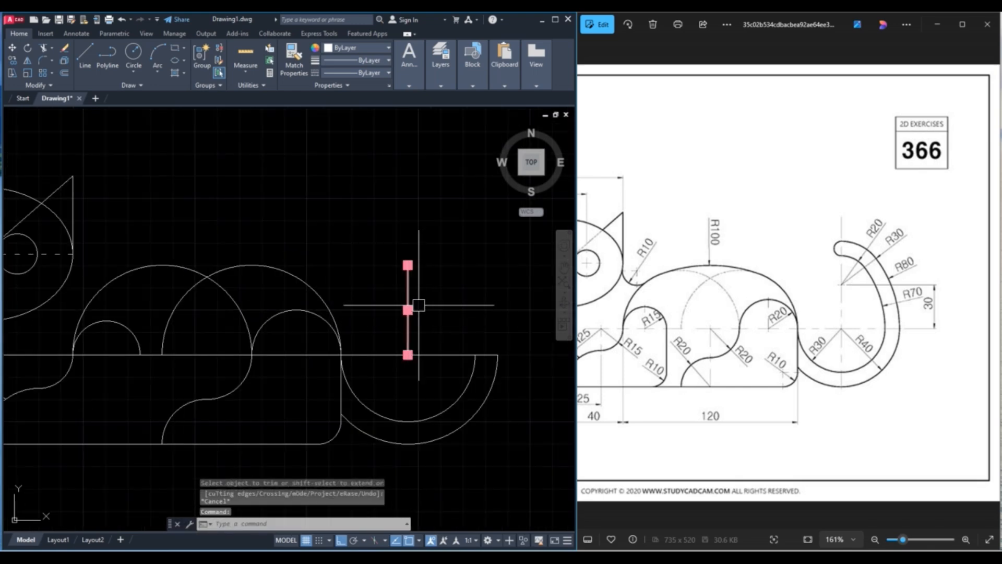
{"action": "key", "text": "Delete"}
{"action": "key", "text": "Escape"}
{"action": "type", "text": "tr"}
{"action": "key", "text": "Return"}
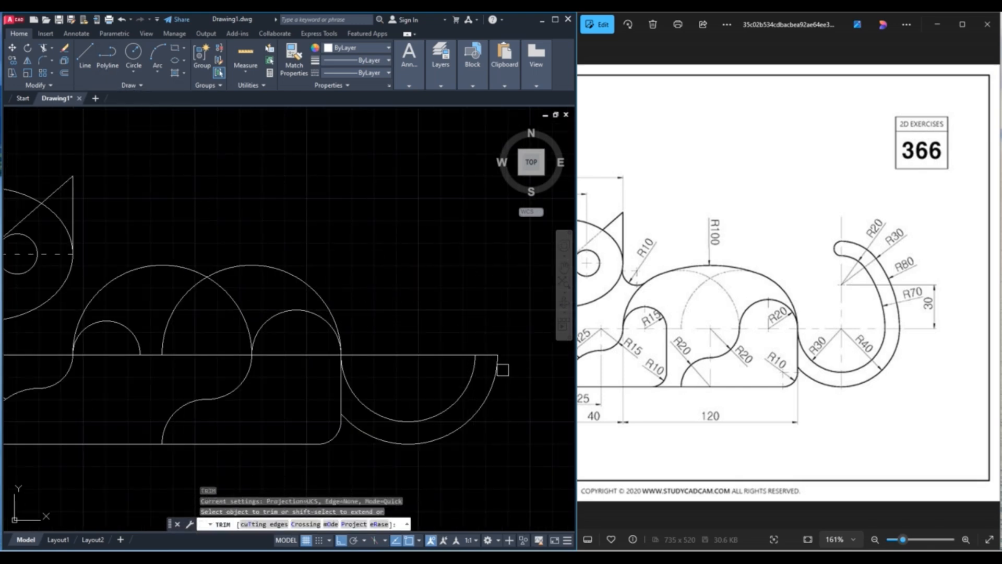
{"action": "scroll", "coordinate": [491, 363], "scroll_direction": "up", "scroll_amount": 2}
{"action": "left_click", "coordinate": [482, 353]}
{"action": "key", "text": "Escape"}
Step: Draw a new 30-unit vertical line upward from the centre of the lower tail arcs
{"action": "left_click", "coordinate": [85, 56]}
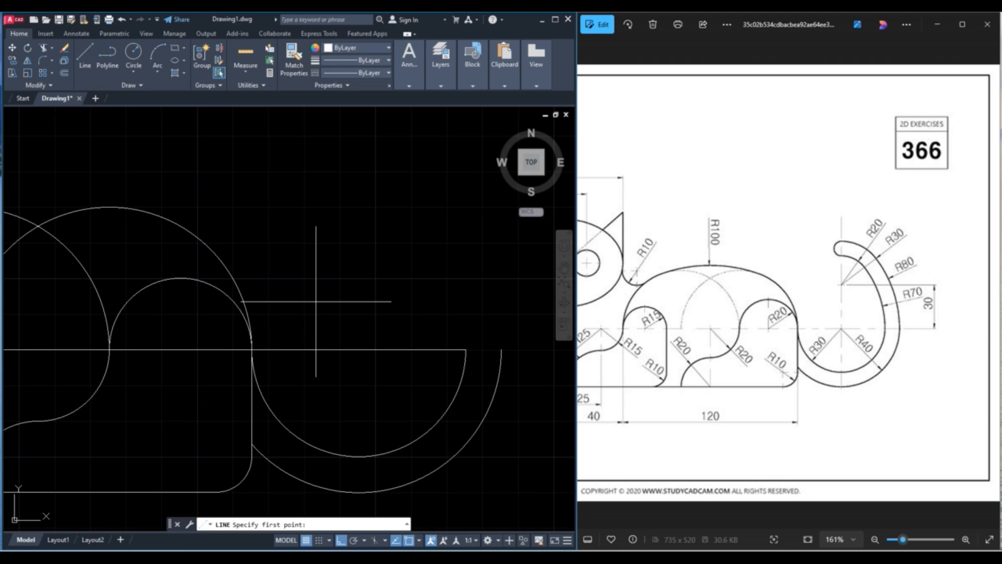
{"action": "left_click", "coordinate": [365, 348]}
{"action": "middle_click_drag", "start_coordinate": [342, 231], "coordinate": [401, 238]}
{"action": "type", "text": "30"}
{"action": "key", "text": "Return"}
{"action": "key", "text": "Escape"}
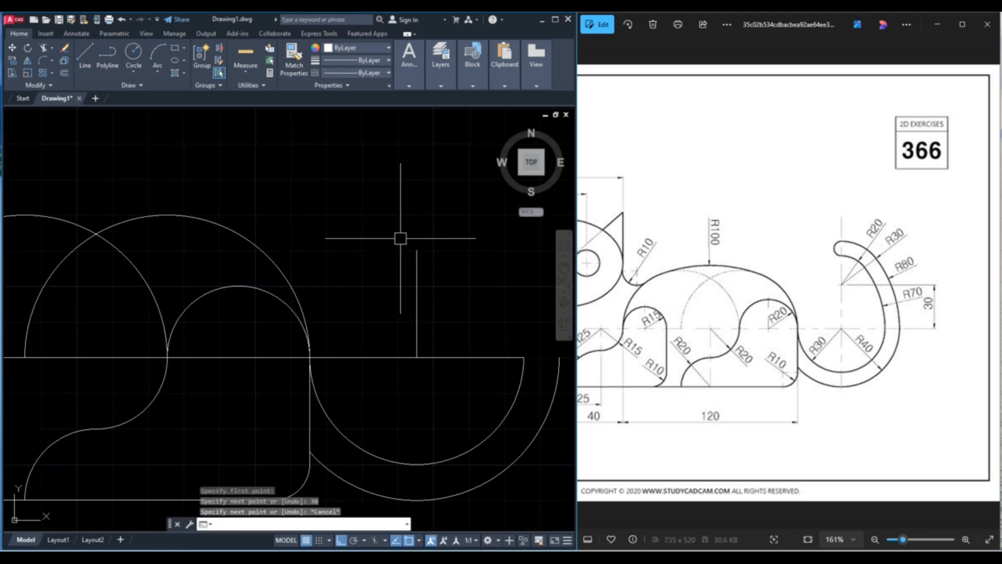
Step: Draw two concentric circles of radius 20 and 30 centred on the top end of the new vertical line
{"action": "left_click", "coordinate": [134, 72]}
{"action": "left_click", "coordinate": [146, 89]}
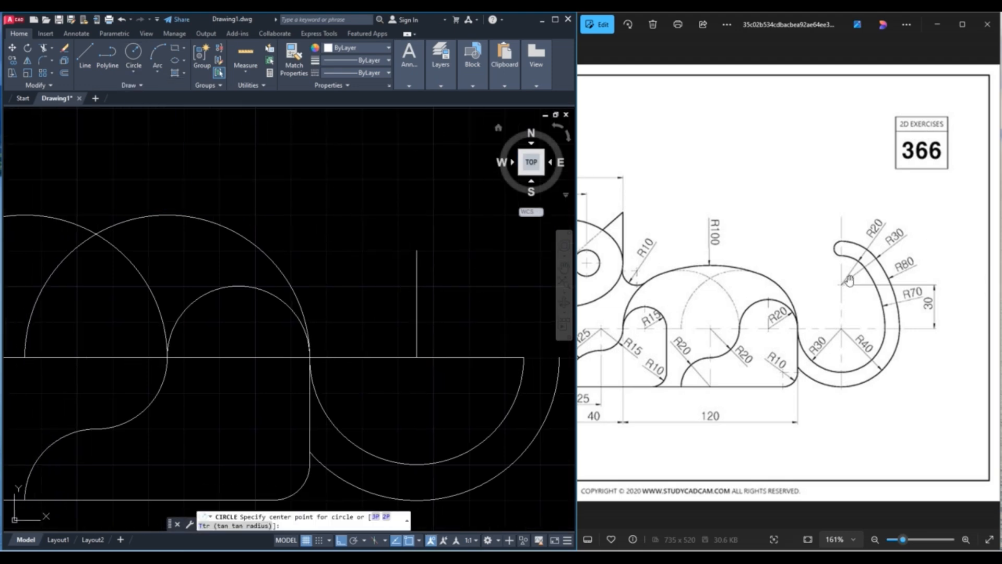
{"action": "left_click", "coordinate": [417, 251]}
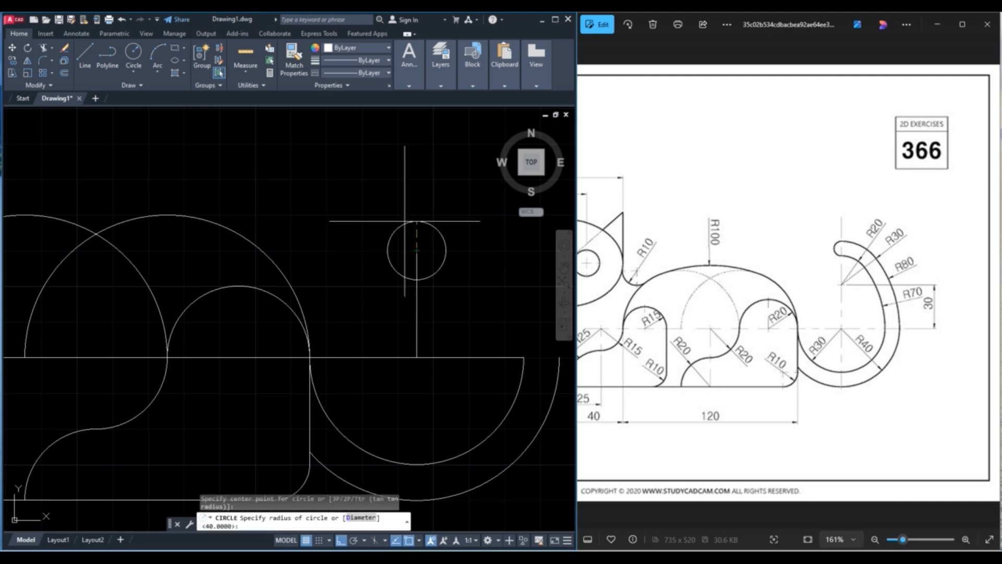
{"action": "key", "text": "Return"}
{"action": "right_click", "coordinate": [394, 226]}
{"action": "left_click", "coordinate": [423, 234]}
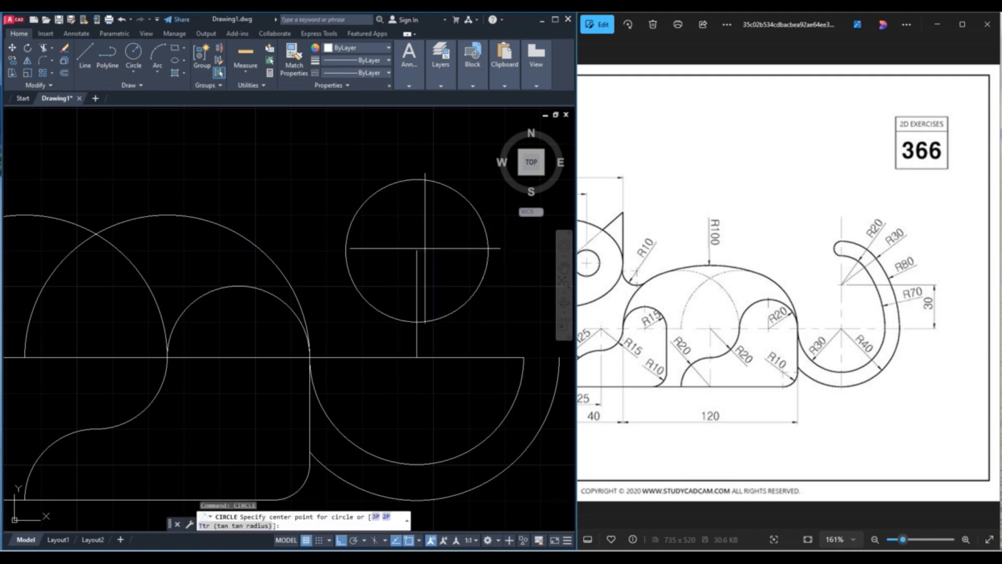
{"action": "left_click", "coordinate": [416, 250]}
{"action": "type", "text": "30"}
{"action": "key", "text": "Return"}
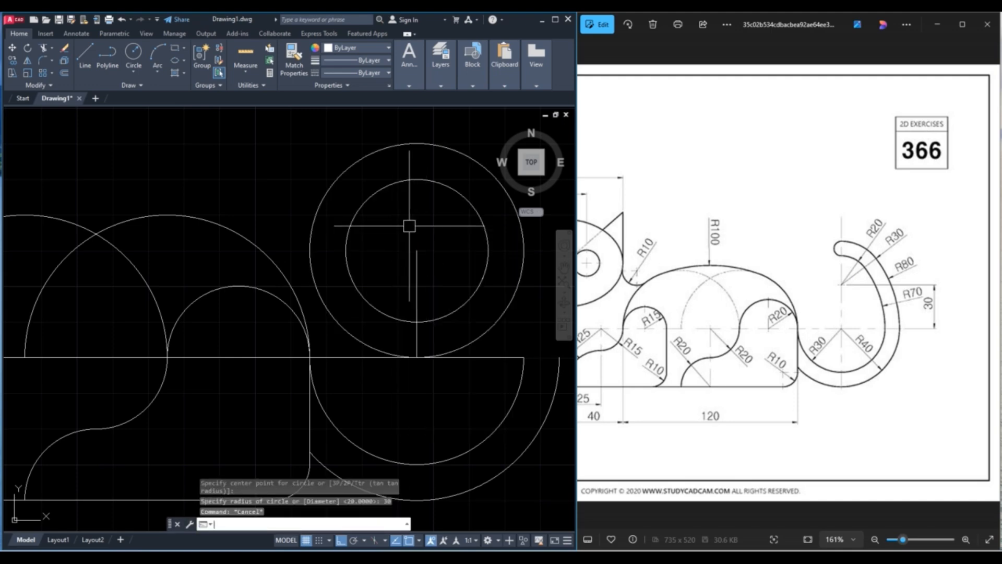
Step: Stretch the upper end of the vertical line to the top of the upper R30 circle
{"action": "left_click", "coordinate": [417, 266]}
{"action": "left_click", "coordinate": [417, 251]}
{"action": "left_click", "coordinate": [416, 144]}
{"action": "key", "text": "Escape"}
Step: Trim away the left halves of the upper R20 and R30 circles along the vertical line
{"action": "middle_click_drag", "start_coordinate": [458, 290], "coordinate": [404, 303]}
{"action": "type", "text": "tr"}
{"action": "key", "text": "Return"}
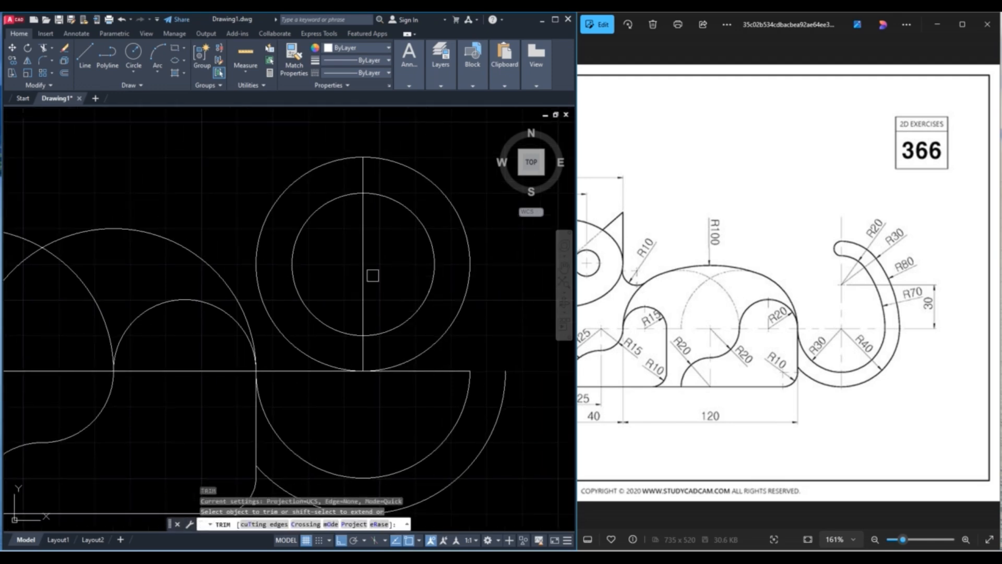
{"action": "left_click_drag", "start_coordinate": [262, 189], "coordinate": [314, 250]}
{"action": "key", "text": "Escape"}
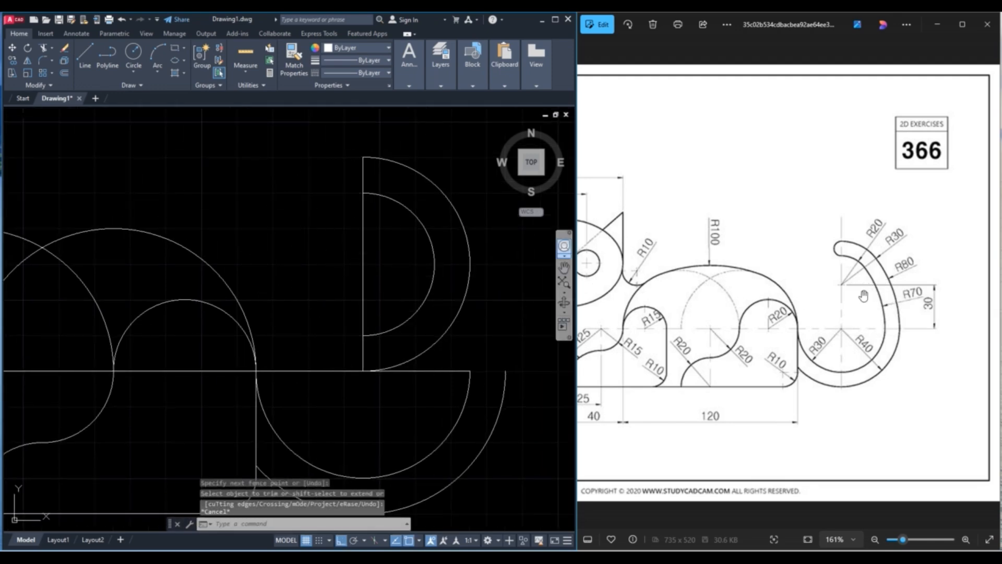
Step: Draw a radius 70 circle tangent to the upper R20 tail arc and the lower R30 tail arc
{"action": "left_click", "coordinate": [134, 71]}
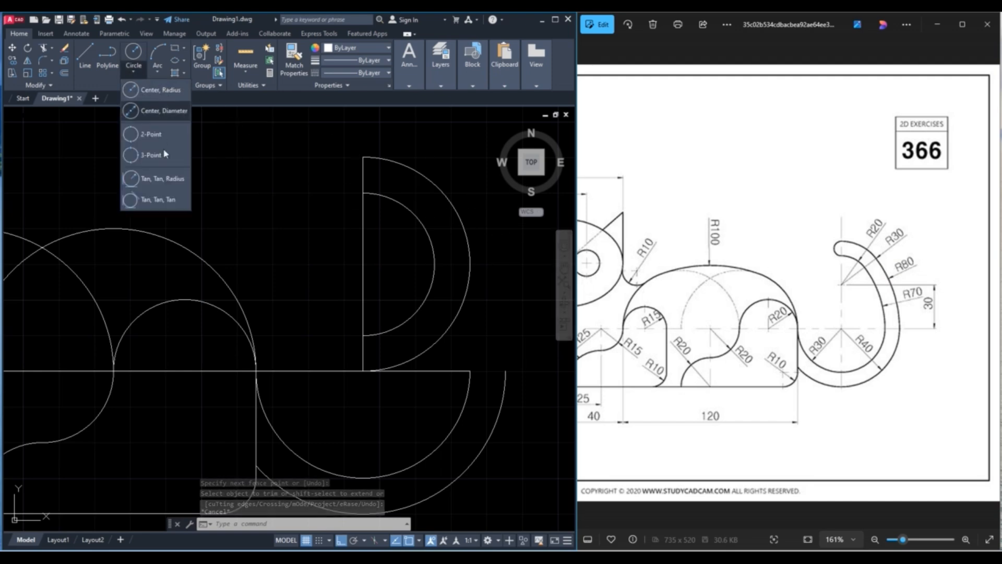
{"action": "left_click", "coordinate": [163, 178]}
{"action": "left_click", "coordinate": [422, 227]}
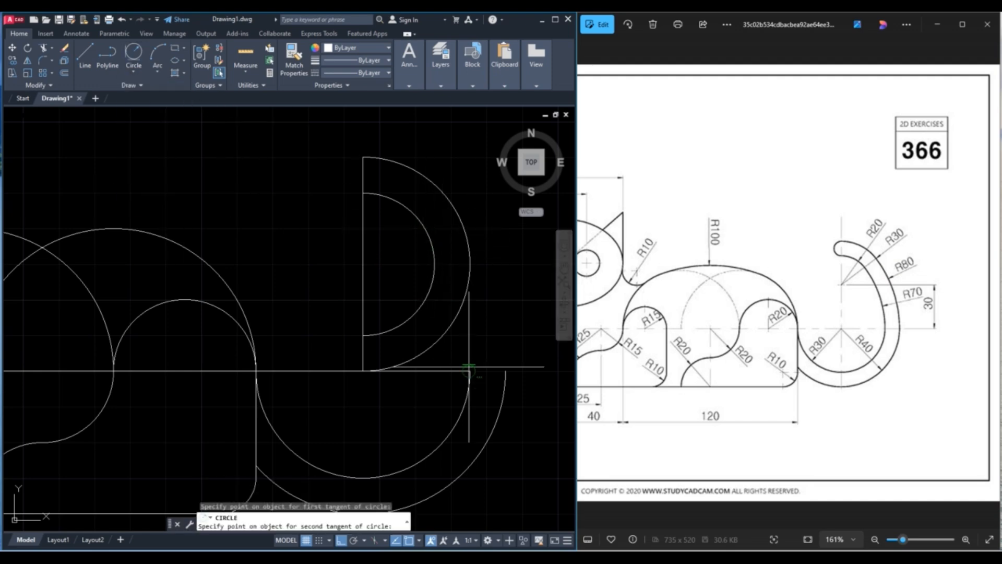
{"action": "left_click", "coordinate": [461, 418]}
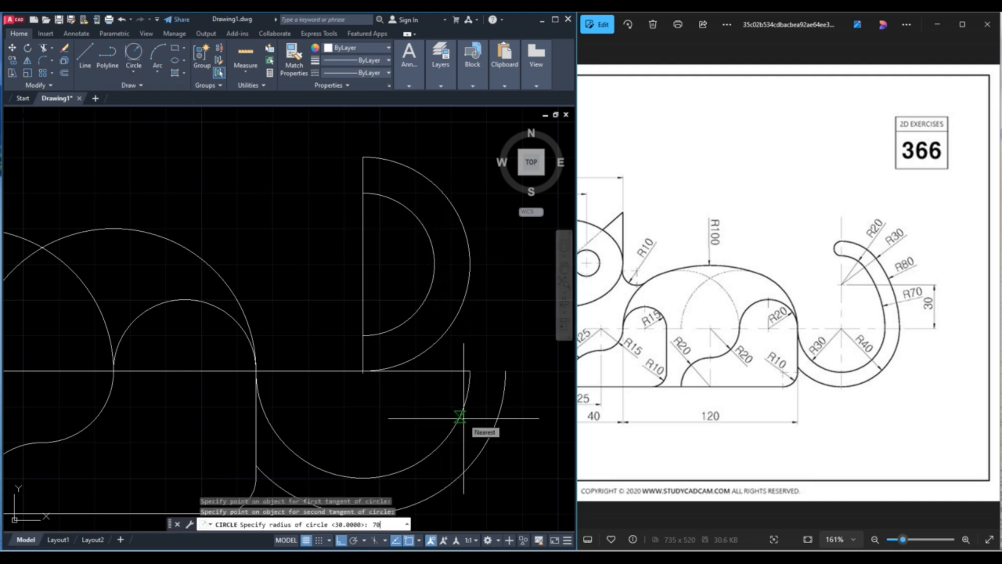
{"action": "type", "text": "70"}
{"action": "key", "text": "Return"}
{"action": "right_click", "coordinate": [421, 264]}
{"action": "left_click", "coordinate": [441, 271]}
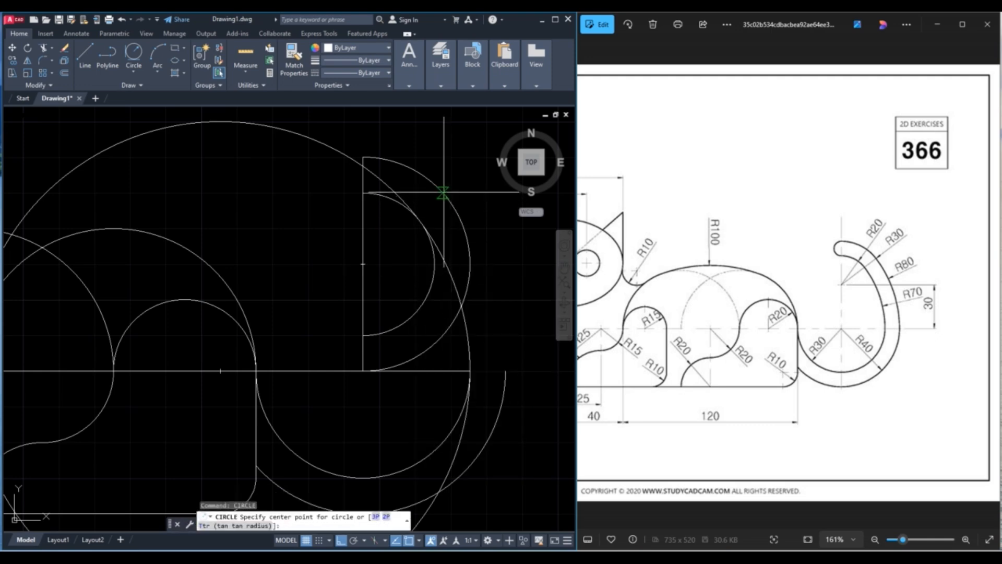
{"action": "left_click", "coordinate": [443, 193]}
{"action": "key", "text": "Escape"}
Step: Draw a radius 80 circle tangent to the upper R30 tail arc and the lower R40 tail arc
{"action": "left_click", "coordinate": [134, 72]}
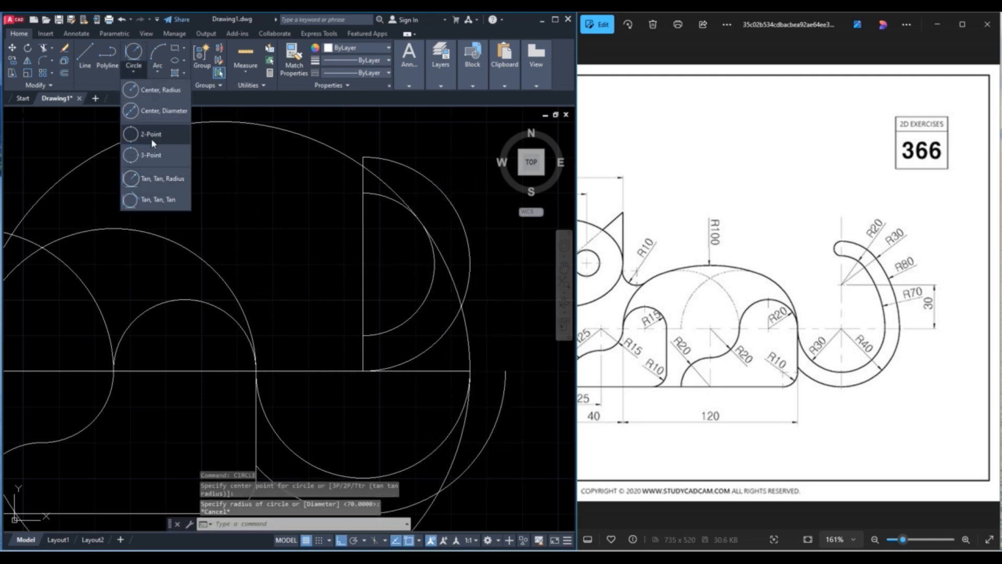
{"action": "left_click", "coordinate": [159, 178]}
{"action": "left_click", "coordinate": [449, 198]}
{"action": "left_click", "coordinate": [493, 428]}
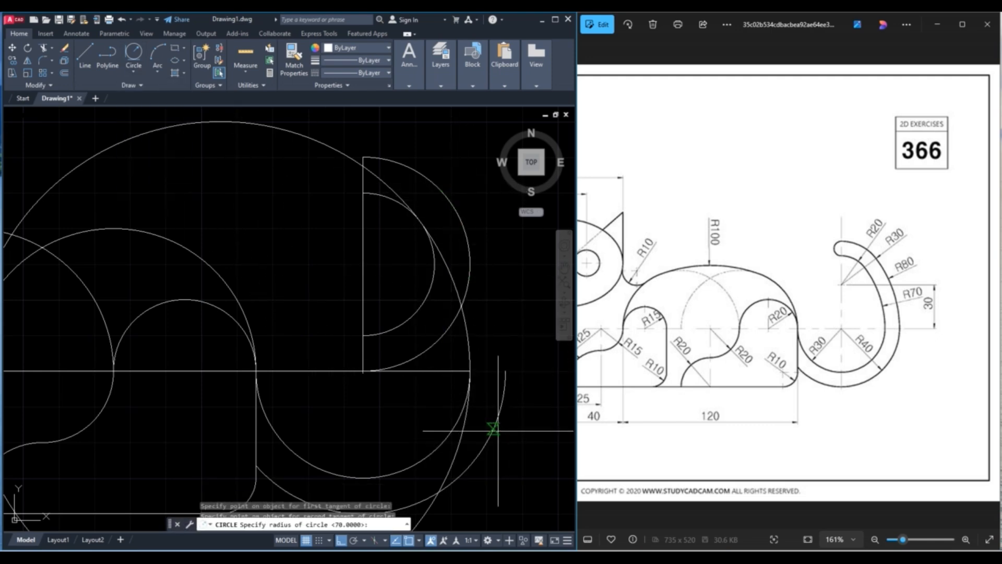
{"action": "type", "text": "80"}
{"action": "key", "text": "Return"}
Step: Trim the R70 and R80 circles and the excess upper tail arcs back to the tail outline
{"action": "type", "text": "tr"}
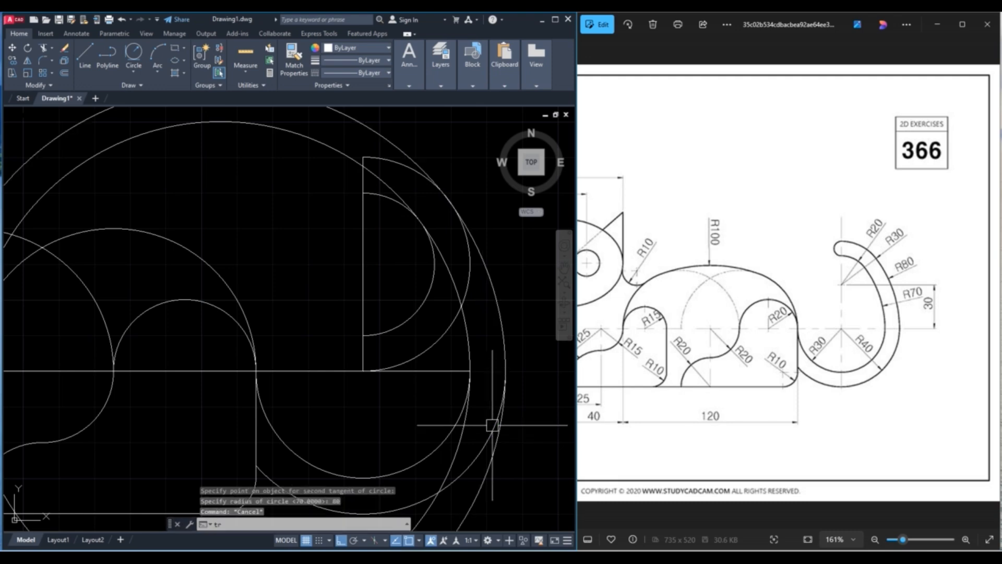
{"action": "key", "text": "Return"}
{"action": "left_click", "coordinate": [449, 330]}
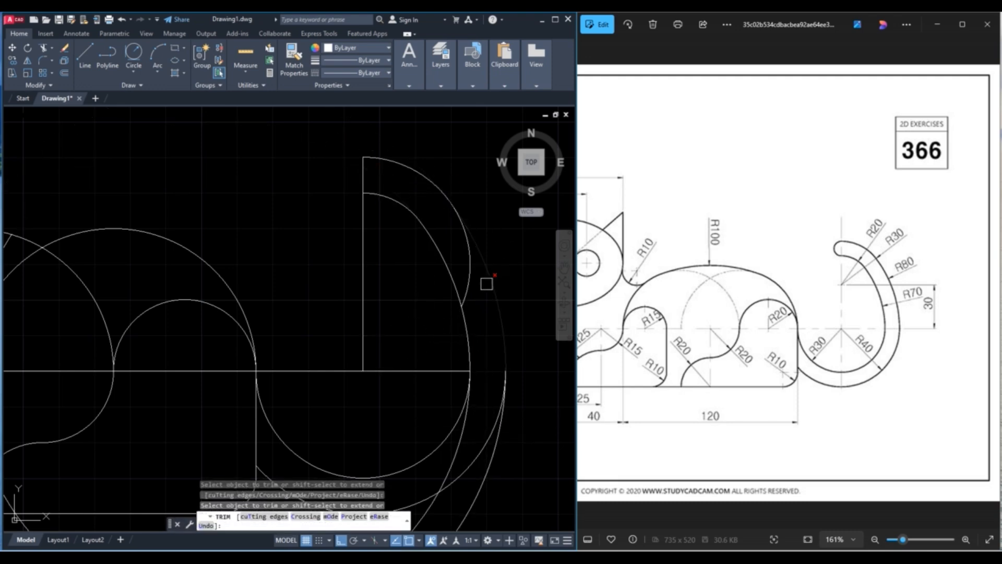
{"action": "middle_click_drag", "start_coordinate": [529, 323], "coordinate": [523, 201]}
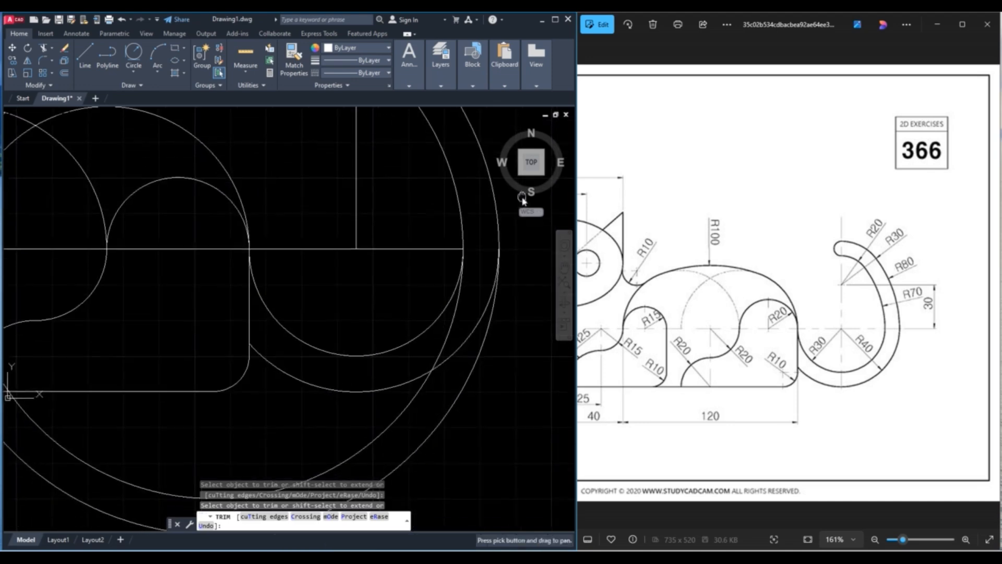
{"action": "left_click", "coordinate": [476, 361]}
{"action": "key", "text": "Escape"}
Step: Delete the leftover piece of the large tail circles and the vertical construction line at the tail tip
{"action": "scroll", "coordinate": [407, 407], "scroll_direction": "down", "scroll_amount": 2}
{"action": "left_click", "coordinate": [433, 418]}
{"action": "key", "text": "Delete"}
{"action": "scroll", "coordinate": [242, 389], "scroll_direction": "down", "scroll_amount": 2}
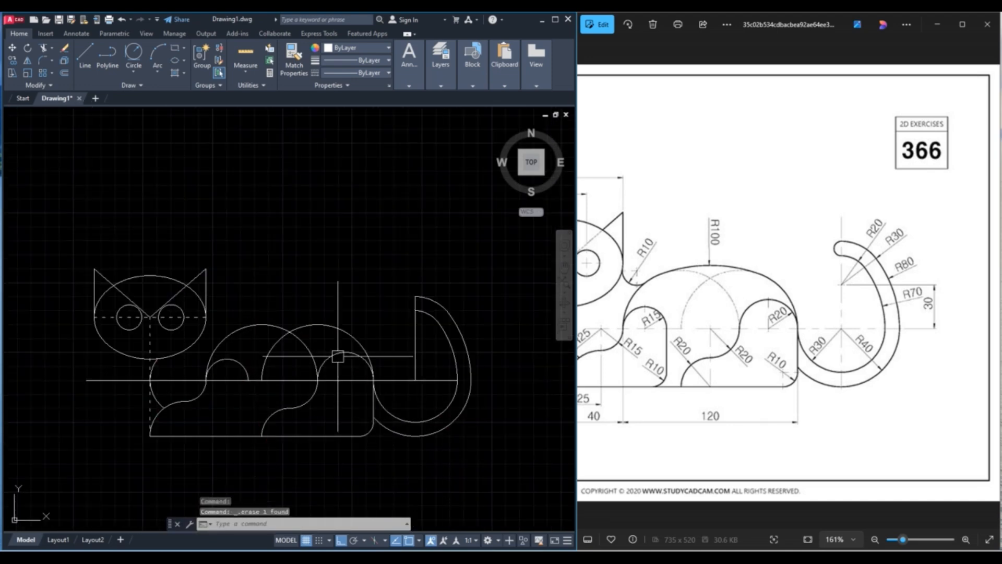
{"action": "scroll", "coordinate": [417, 331], "scroll_direction": "up", "scroll_amount": 4}
{"action": "left_click", "coordinate": [415, 329]}
{"action": "key", "text": "Delete"}
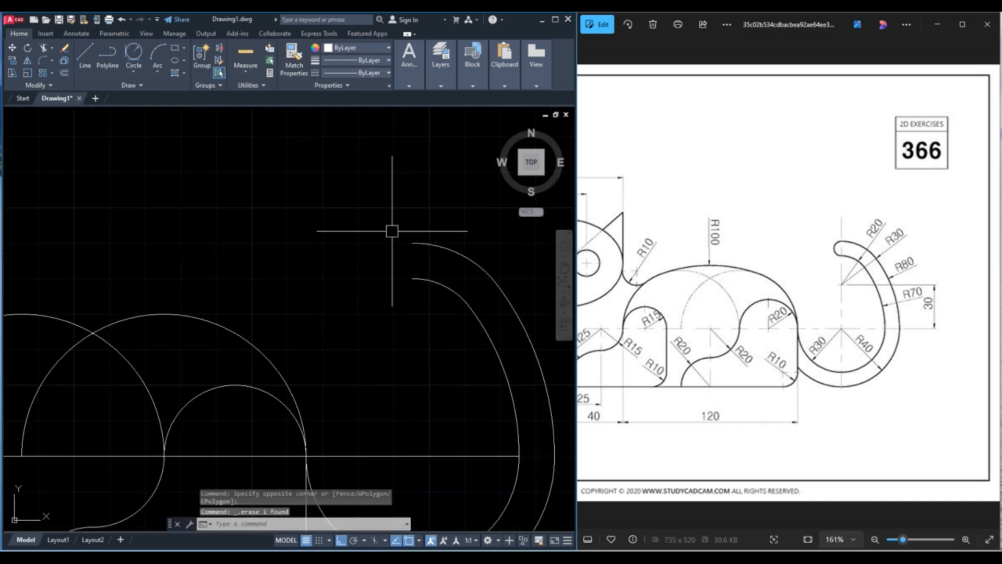
Step: Draw a line across the open tail tip between the ends of its inner and outer arcs
{"action": "left_click", "coordinate": [84, 57]}
{"action": "left_click", "coordinate": [412, 278]}
{"action": "left_click", "coordinate": [412, 243]}
{"action": "key", "text": "Escape"}
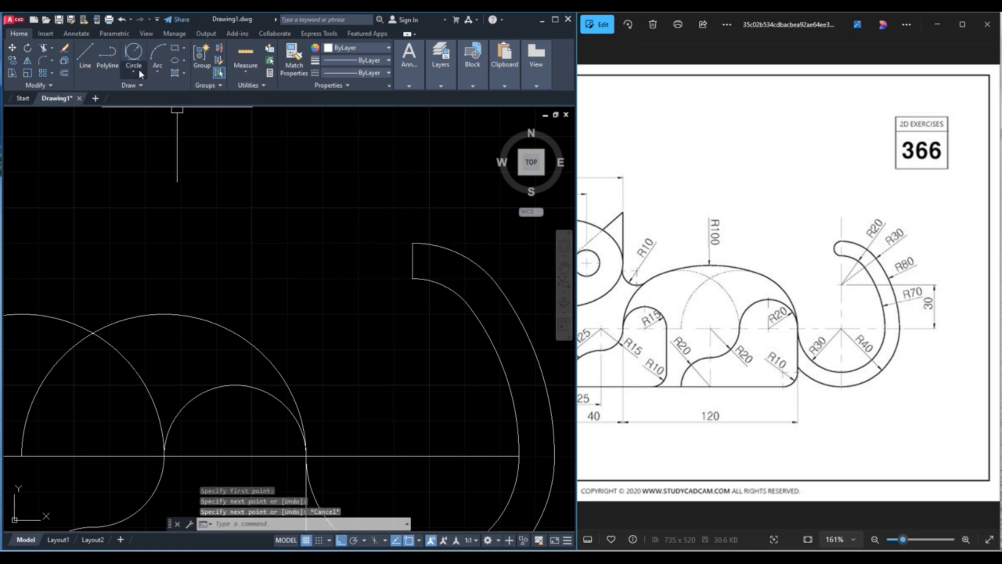
Step: Draw a circle centred on the midpoint of the tail-tip line, with its radius reaching the line's end
{"action": "left_click", "coordinate": [136, 73]}
{"action": "left_click", "coordinate": [151, 86]}
{"action": "left_click", "coordinate": [412, 260]}
{"action": "left_click", "coordinate": [416, 246]}
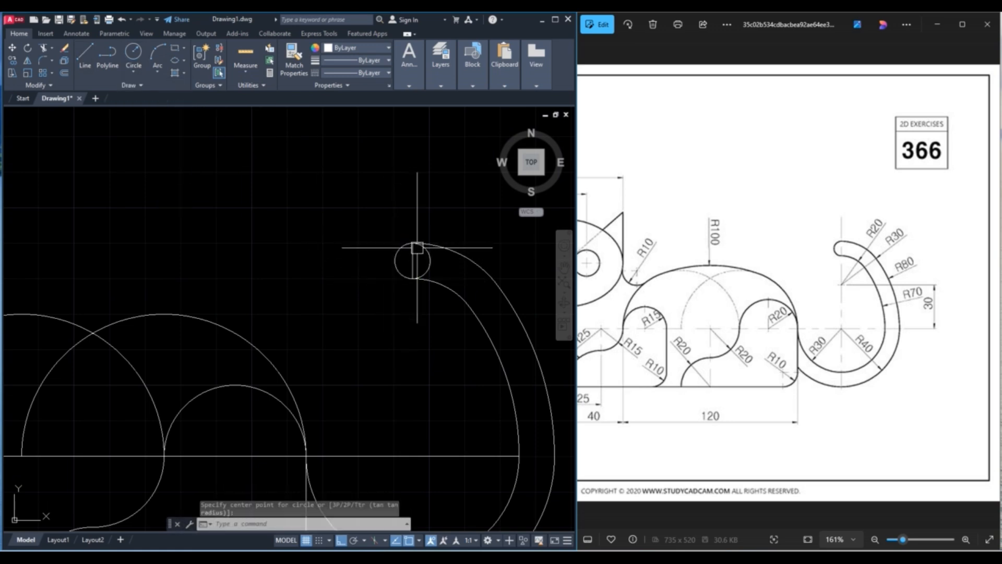
{"action": "key", "text": "Escape"}
Step: Trim away the closing line and the inner half of the circle to leave a rounded tail tip
{"action": "type", "text": "tr"}
{"action": "key", "text": "Return"}
{"action": "left_click", "coordinate": [428, 269]}
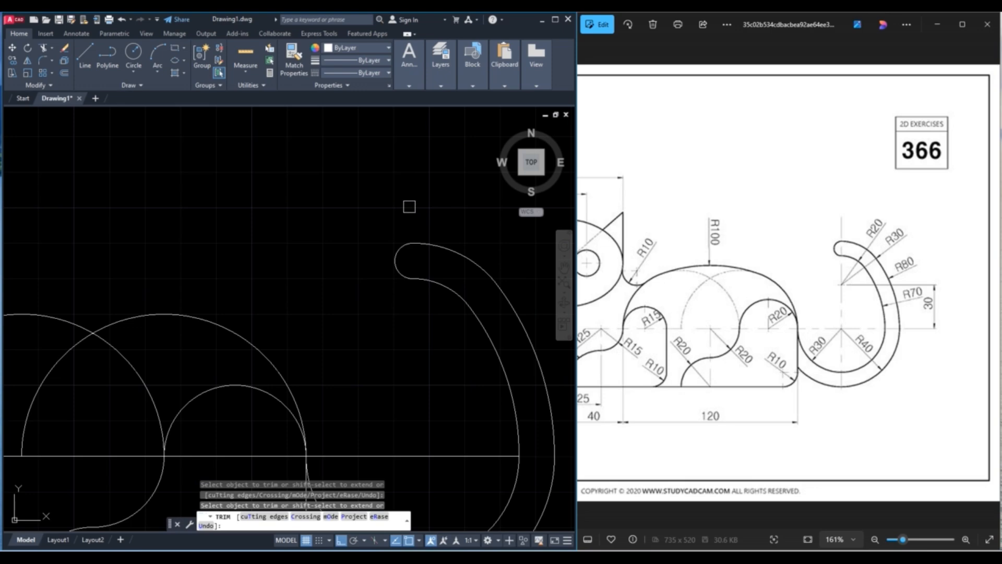
{"action": "scroll", "coordinate": [409, 206], "scroll_direction": "down", "scroll_amount": 5}
{"action": "key", "text": "Escape"}
Step: Try to draw a radius 100 circle tangent to the two large body arcs, and delete the resulting circle
{"action": "middle_click_drag", "start_coordinate": [276, 354], "coordinate": [397, 389]}
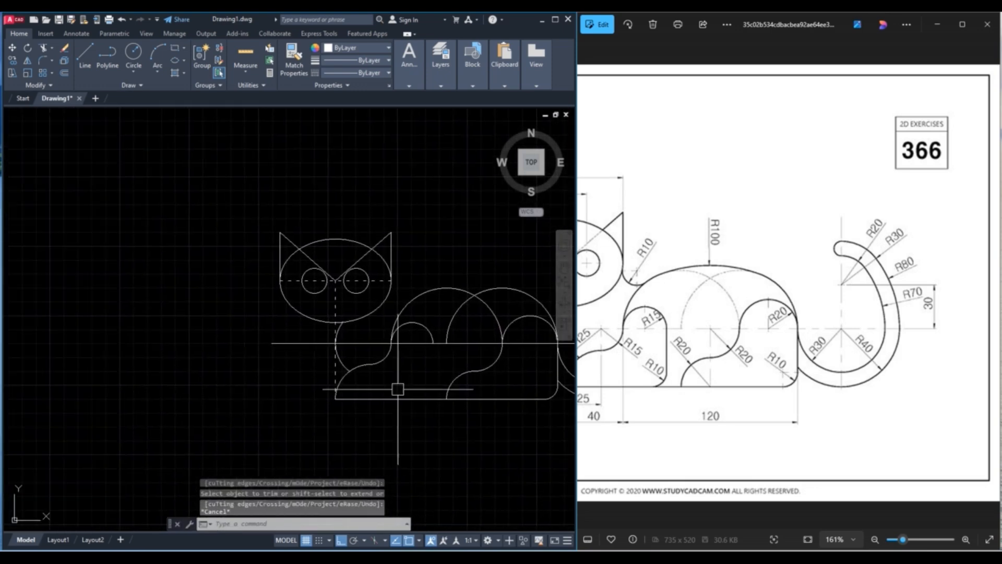
{"action": "scroll", "coordinate": [681, 309], "scroll_direction": "down", "scroll_amount": 2}
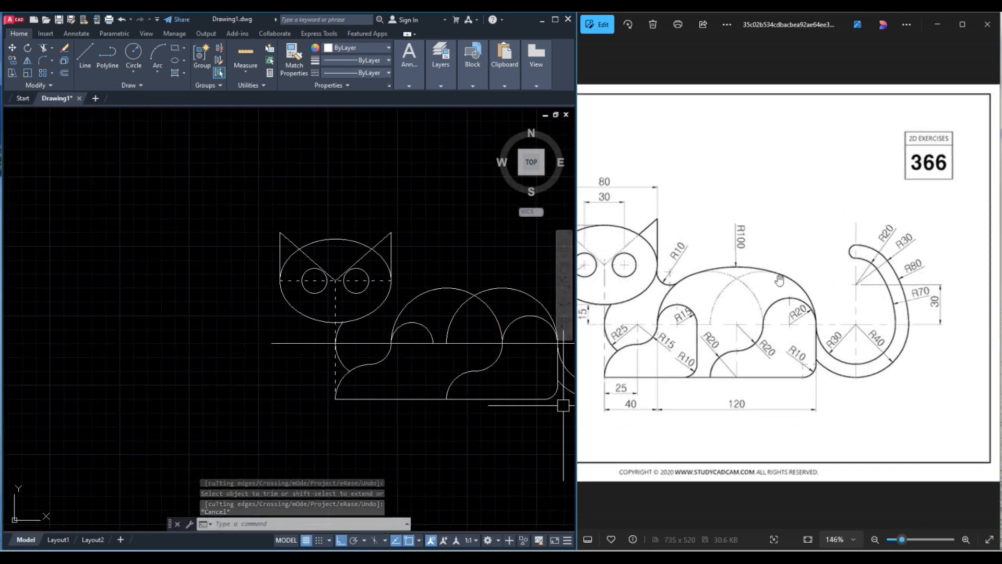
{"action": "scroll", "coordinate": [473, 330], "scroll_direction": "up", "scroll_amount": 2}
{"action": "middle_click_drag", "start_coordinate": [474, 330], "coordinate": [407, 343]}
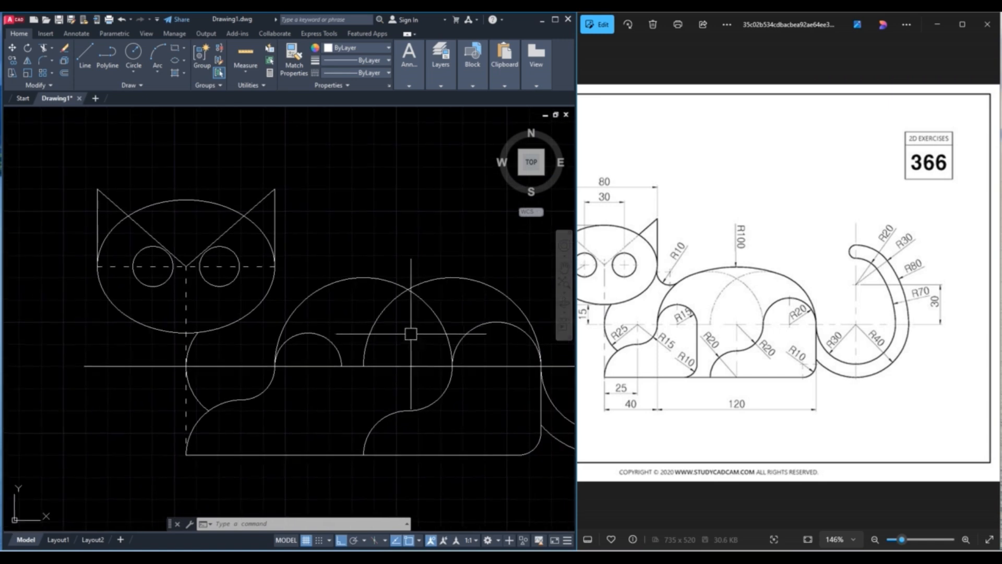
{"action": "left_click", "coordinate": [134, 71]}
{"action": "left_click", "coordinate": [166, 178]}
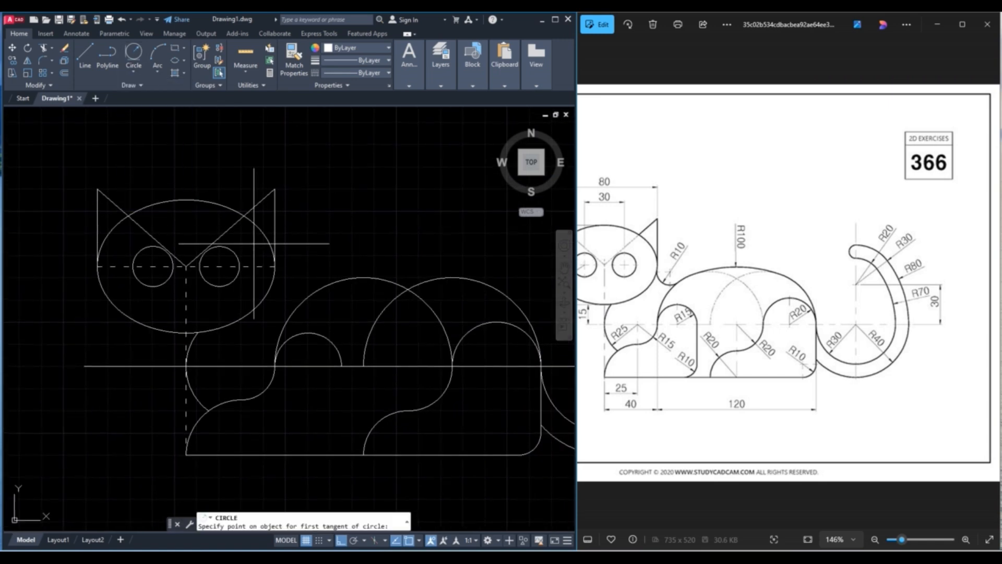
{"action": "left_click", "coordinate": [362, 275]}
{"action": "left_click", "coordinate": [469, 272]}
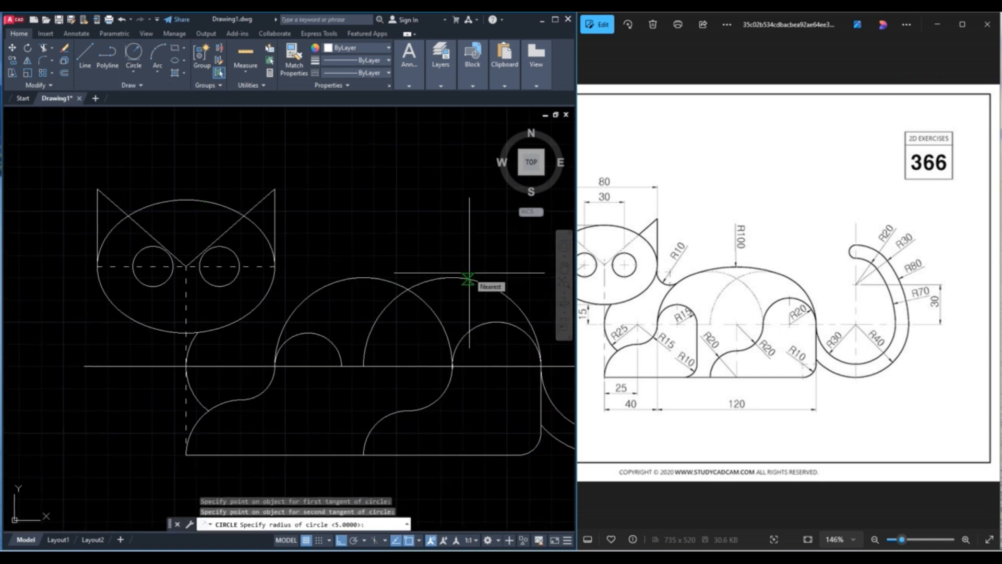
{"action": "type", "text": "100"}
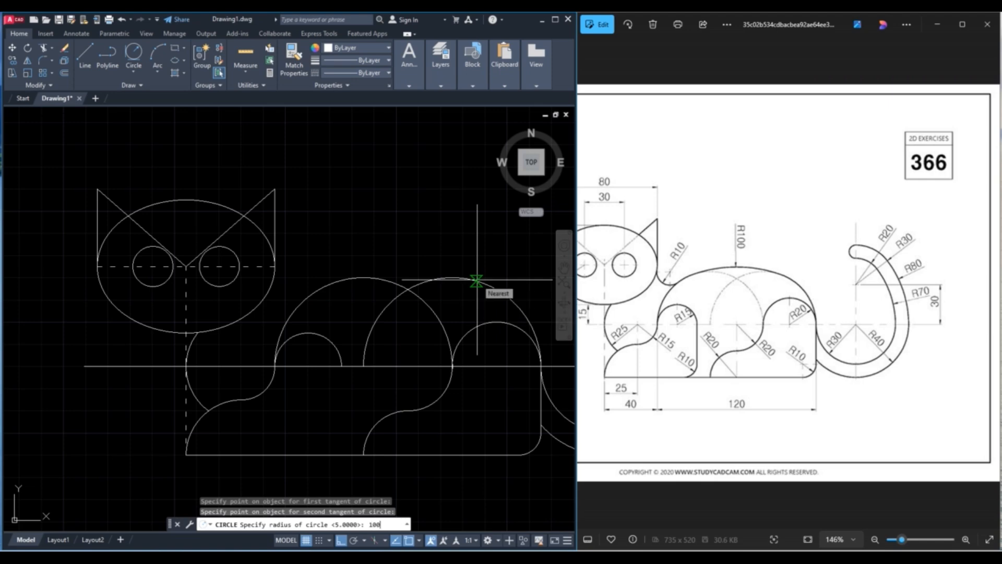
{"action": "key", "text": "Return"}
{"action": "scroll", "coordinate": [477, 276], "scroll_direction": "down", "scroll_amount": 2}
{"action": "left_click", "coordinate": [476, 262]}
{"action": "key", "text": "Delete"}
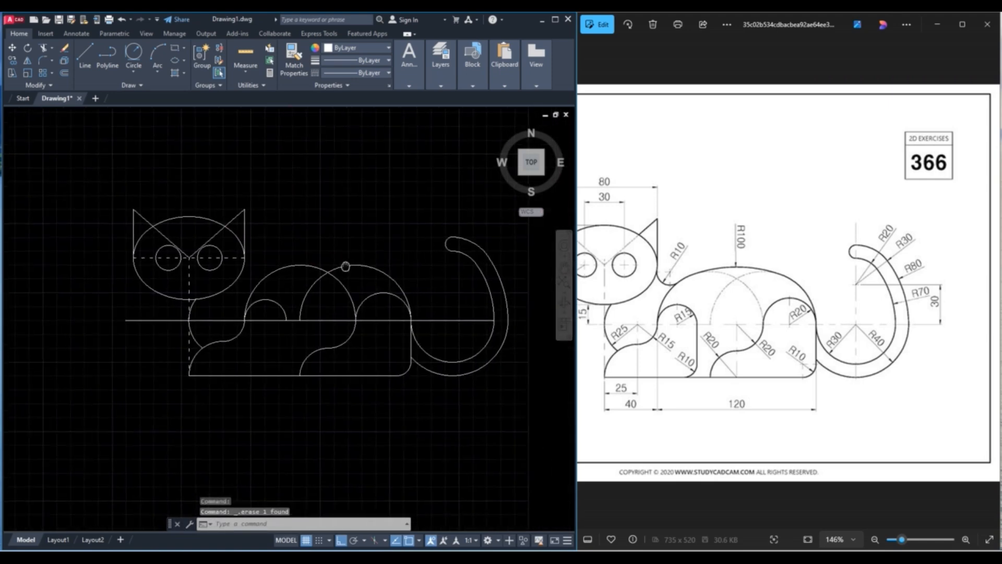
Step: Try the radius 100 tangent circle again, picking the rear body arc before the front one, and delete the result
{"action": "left_click", "coordinate": [134, 73]}
{"action": "left_click", "coordinate": [157, 180]}
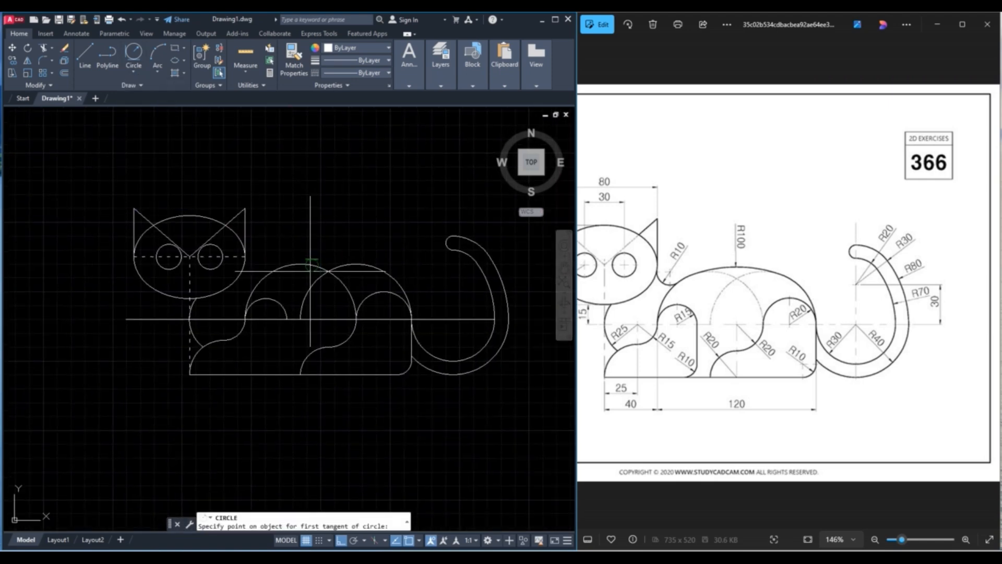
{"action": "left_click", "coordinate": [358, 264]}
{"action": "left_click", "coordinate": [300, 263]}
{"action": "type", "text": "0"}
{"action": "key", "text": "Return"}
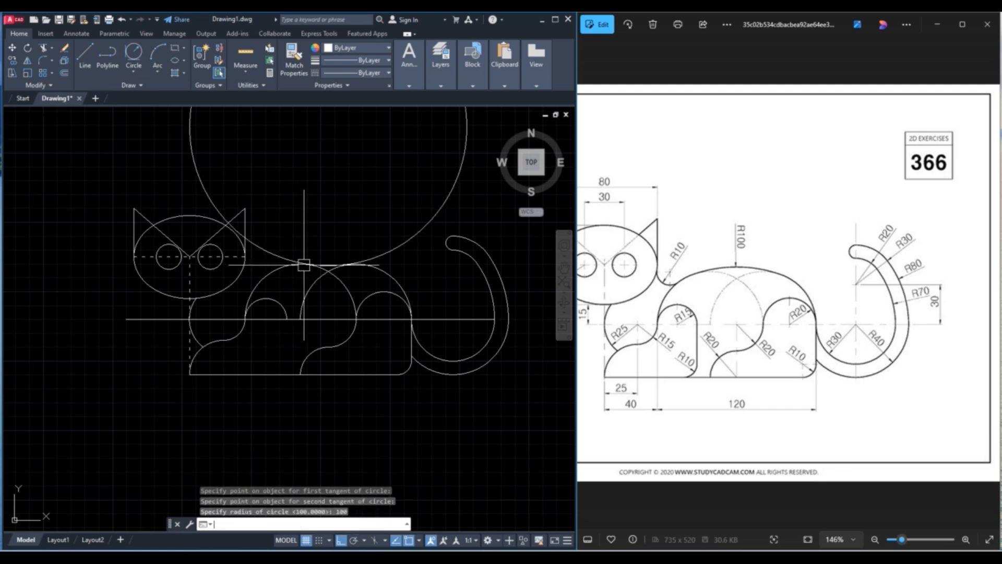
{"action": "key", "text": "Escape"}
{"action": "left_click", "coordinate": [392, 250]}
{"action": "key", "text": "Delete"}
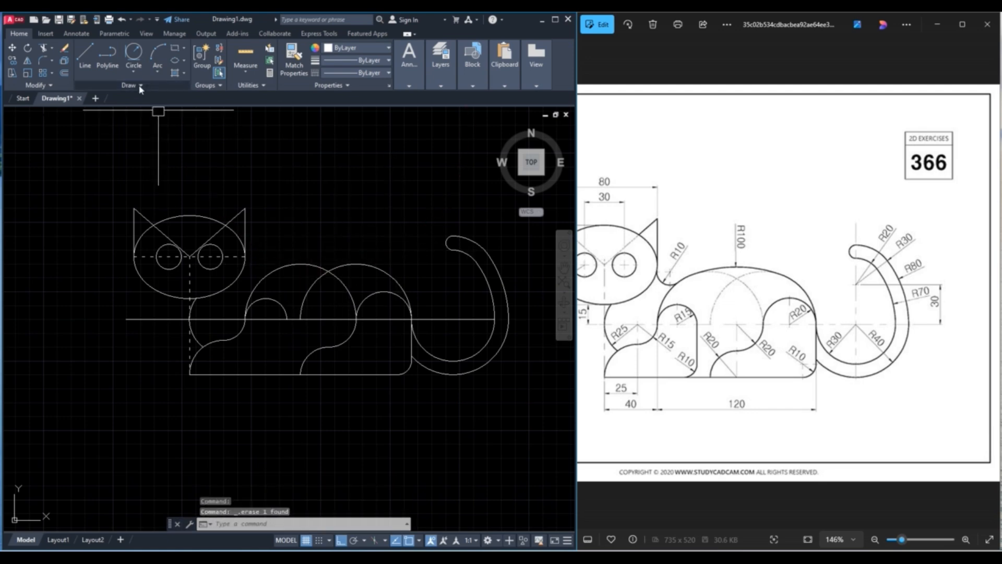
Step: Draw a radius 100 circle over the back, tangent to the outer sides of the two large body arcs
{"action": "left_click", "coordinate": [134, 73]}
{"action": "left_click", "coordinate": [157, 180]}
{"action": "scroll", "coordinate": [329, 278], "scroll_direction": "up", "scroll_amount": 2}
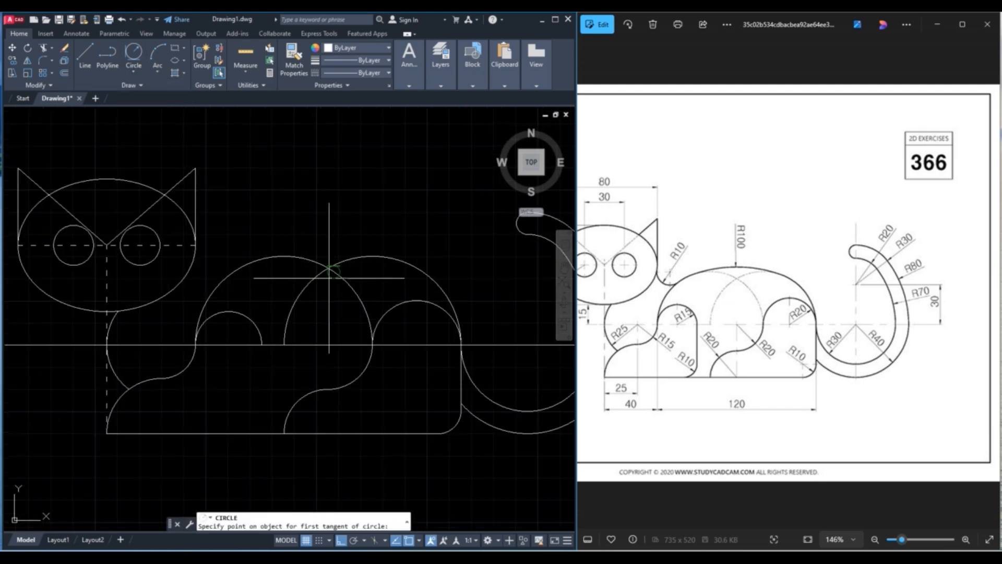
{"action": "left_click", "coordinate": [271, 258]}
{"action": "left_click", "coordinate": [425, 267]}
{"action": "type", "text": "1"}
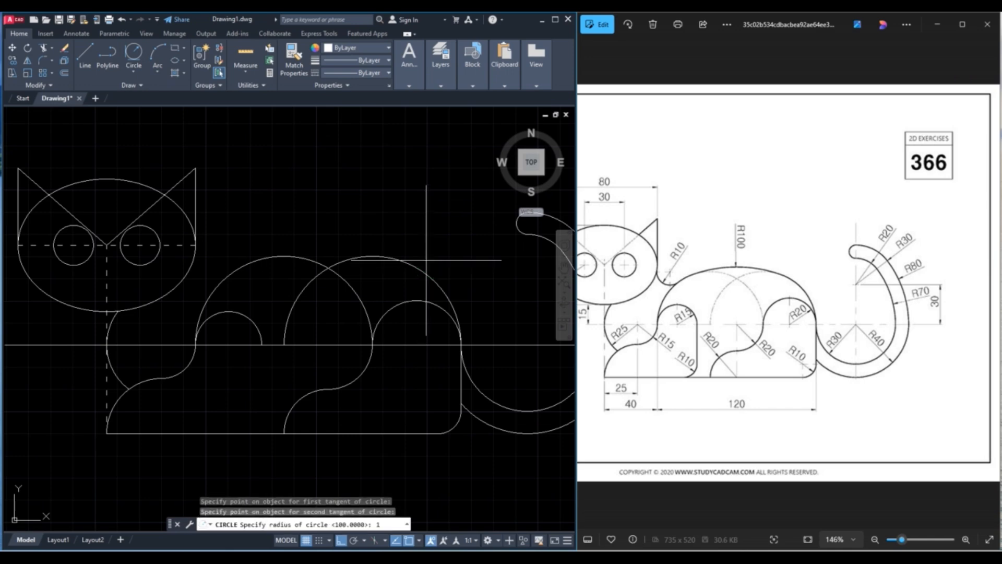
{"action": "type", "text": "00"}
{"action": "key", "text": "Return"}
Step: Trim the R100 circle to the back arc between its tangent points and delete the leftover lower part
{"action": "type", "text": "tr"}
{"action": "key", "text": "Return"}
{"action": "scroll", "coordinate": [308, 271], "scroll_direction": "up", "scroll_amount": 2}
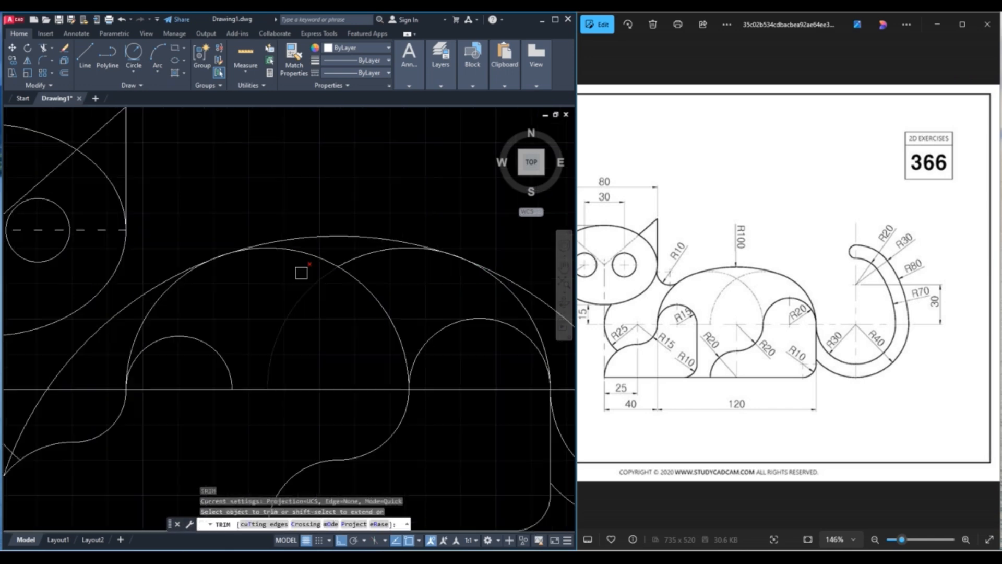
{"action": "left_click", "coordinate": [150, 287]}
{"action": "scroll", "coordinate": [160, 300], "scroll_direction": "down", "scroll_amount": 2}
{"action": "left_click", "coordinate": [416, 316]}
{"action": "key", "text": "Escape"}
{"action": "left_click", "coordinate": [492, 470]}
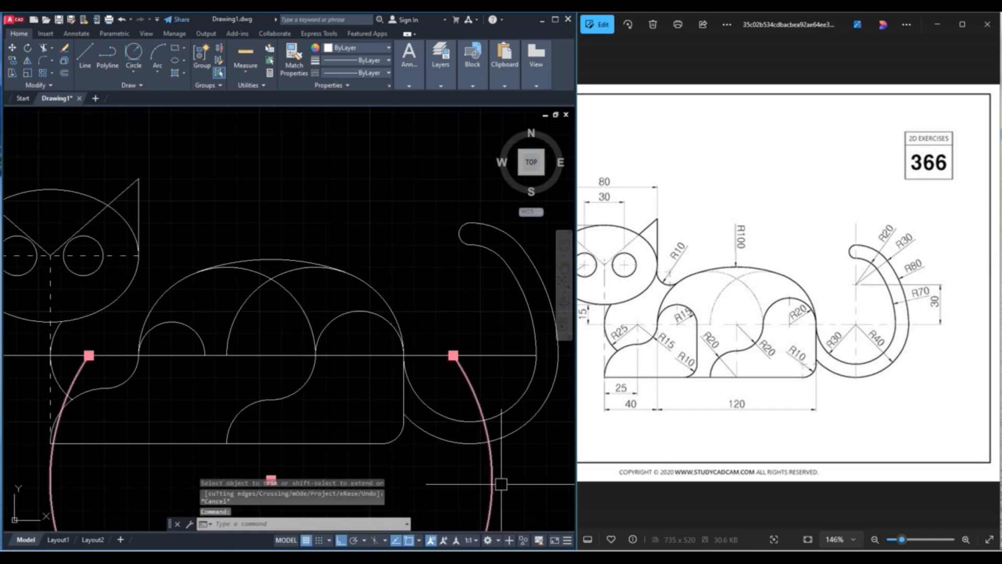
{"action": "key", "text": "Delete"}
Step: Draw connected construction lines from the head ellipse's right quadrant, 10 units down and 10 units to the right
{"action": "scroll", "coordinate": [521, 443], "scroll_direction": "down", "scroll_amount": 1}
{"action": "scroll", "coordinate": [485, 351], "scroll_direction": "up", "scroll_amount": 1}
{"action": "scroll", "coordinate": [460, 291], "scroll_direction": "up", "scroll_amount": 1}
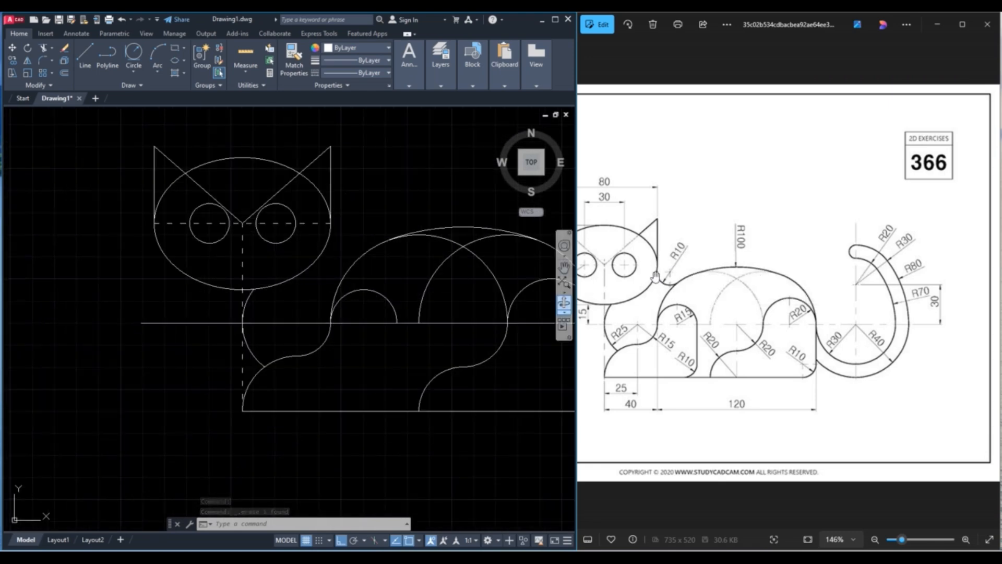
{"action": "scroll", "coordinate": [313, 198], "scroll_direction": "up", "scroll_amount": 2}
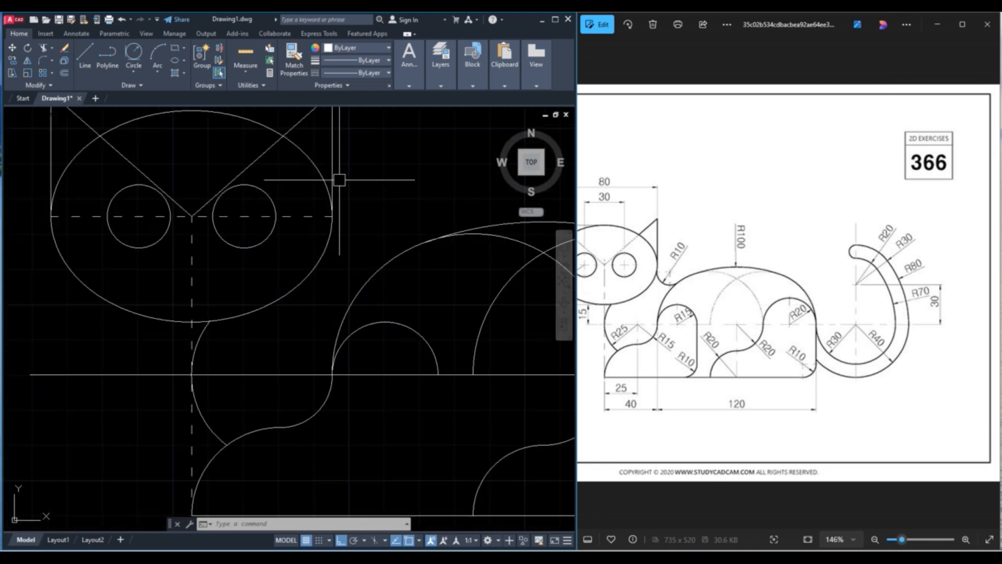
{"action": "scroll", "coordinate": [338, 225], "scroll_direction": "up", "scroll_amount": 2}
{"action": "type", "text": "l"}
{"action": "key", "text": "Return"}
{"action": "left_click", "coordinate": [338, 211]}
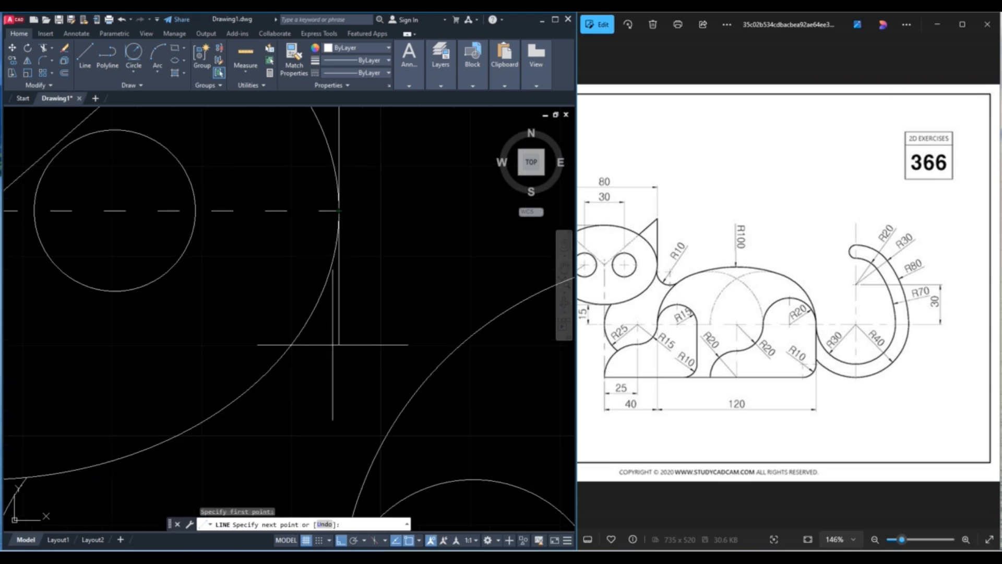
{"action": "type", "text": "10"}
{"action": "key", "text": "Return"}
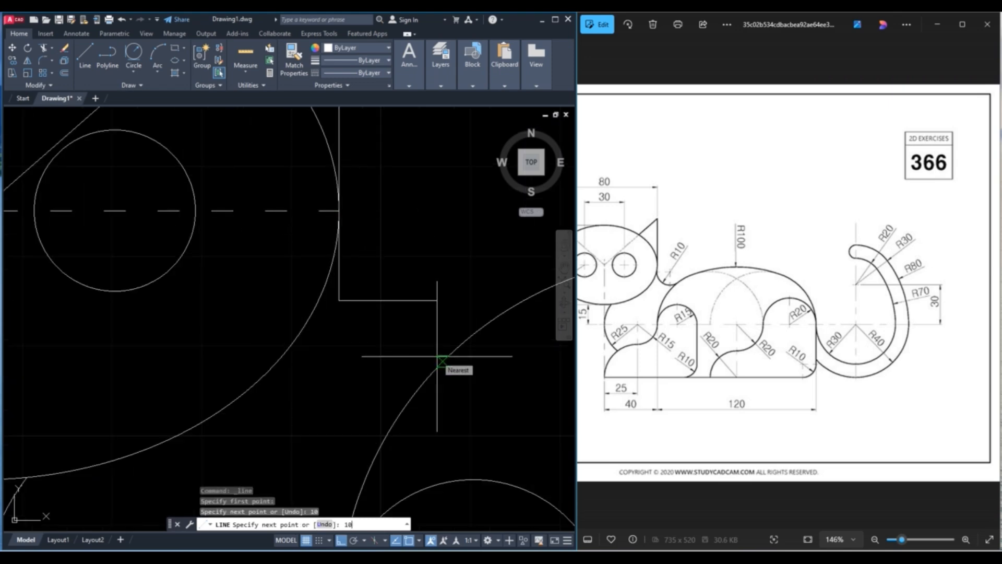
{"action": "type", "text": "10"}
{"action": "key", "text": "Return"}
{"action": "key", "text": "Escape"}
Step: Draw a radius 10 circle centred on the free end of the horizontal construction line, and select it
{"action": "left_click", "coordinate": [140, 62]}
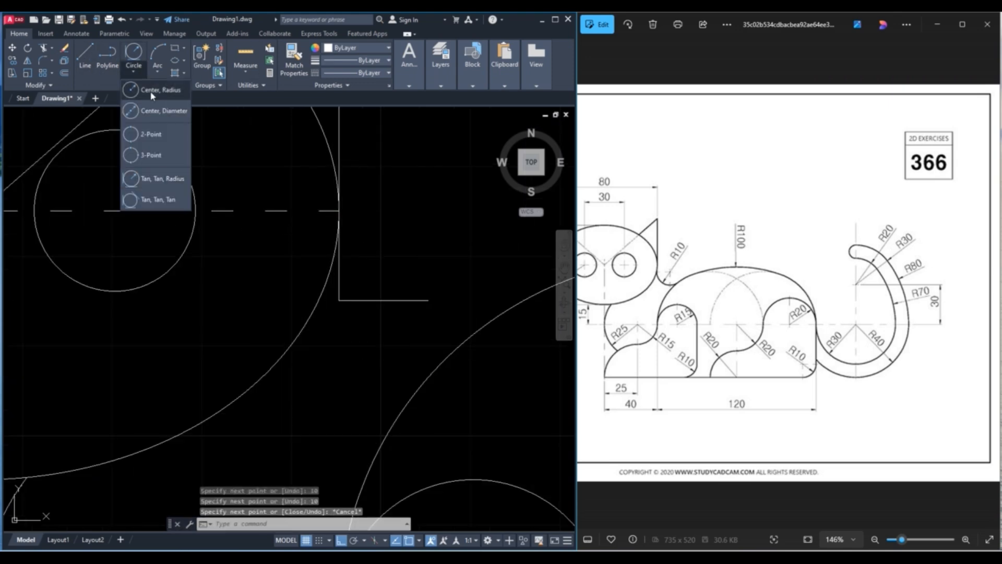
{"action": "left_click", "coordinate": [153, 88]}
{"action": "left_click", "coordinate": [428, 300]}
{"action": "type", "text": "10"}
{"action": "key", "text": "Return"}
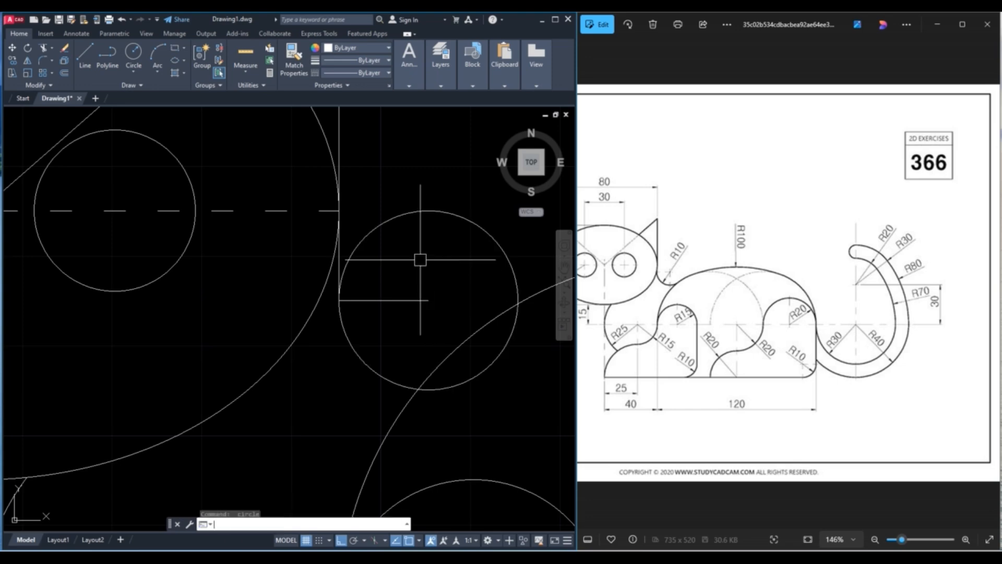
{"action": "key", "text": "Escape"}
{"action": "left_click", "coordinate": [350, 254]}
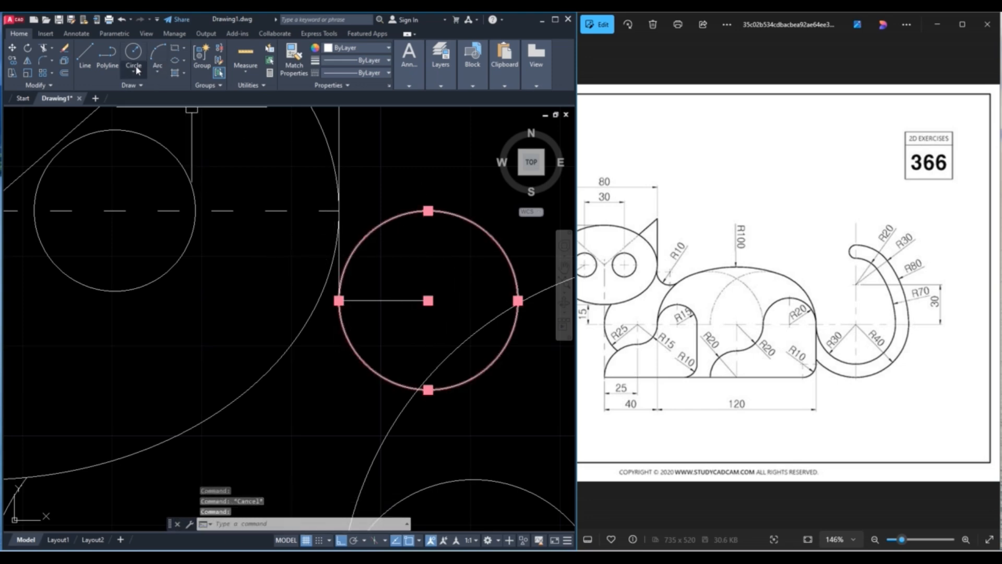
{"action": "left_click", "coordinate": [12, 48]}
{"action": "scroll", "coordinate": [344, 299], "scroll_direction": "up", "scroll_amount": 5}
{"action": "left_click", "coordinate": [347, 275]}
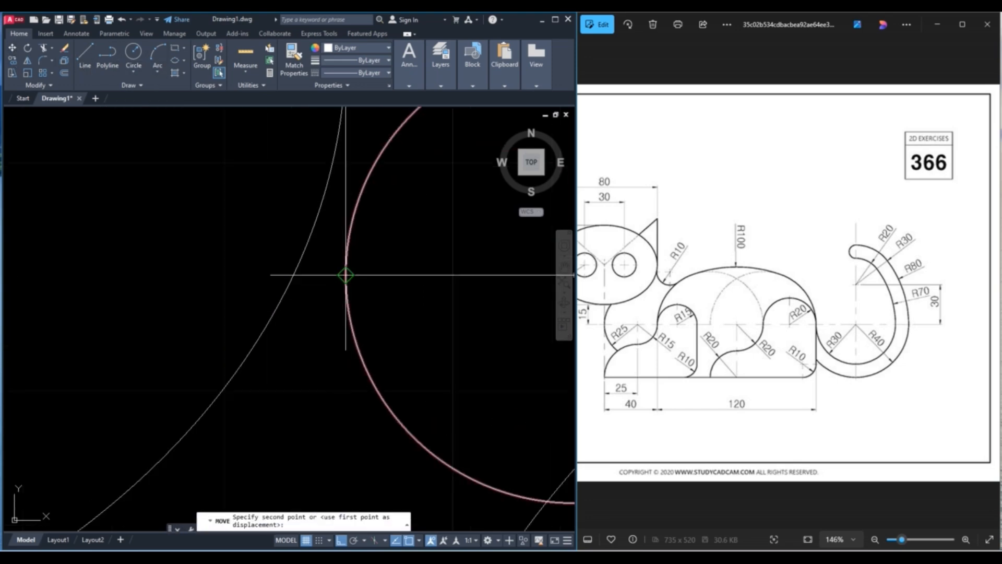
{"action": "scroll", "coordinate": [326, 257], "scroll_direction": "down", "scroll_amount": 5}
{"action": "key", "text": "Escape"}
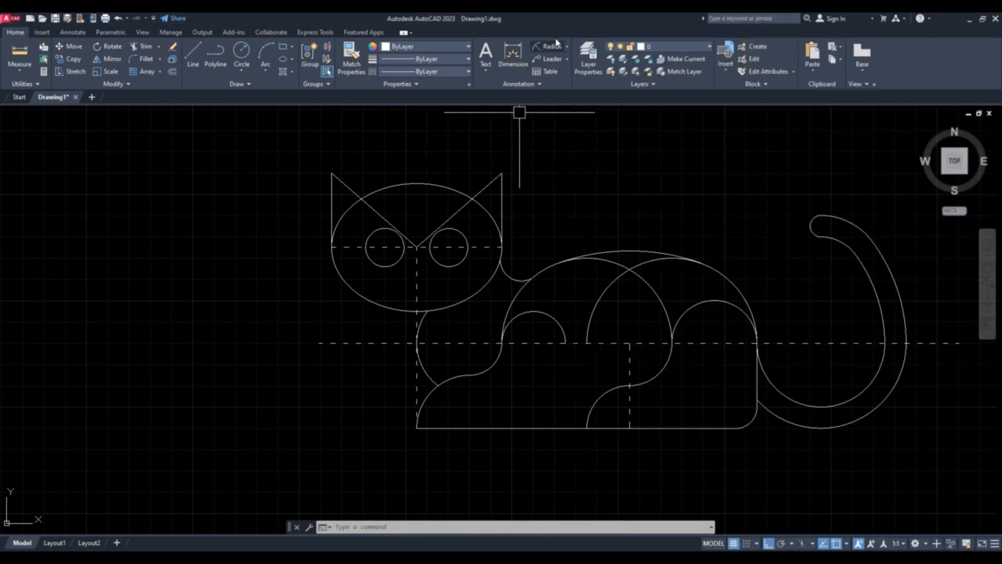
Step: Add a linear dimension above the head for the width between the two ear tips
{"action": "left_click", "coordinate": [566, 46]}
{"action": "left_click", "coordinate": [554, 66]}
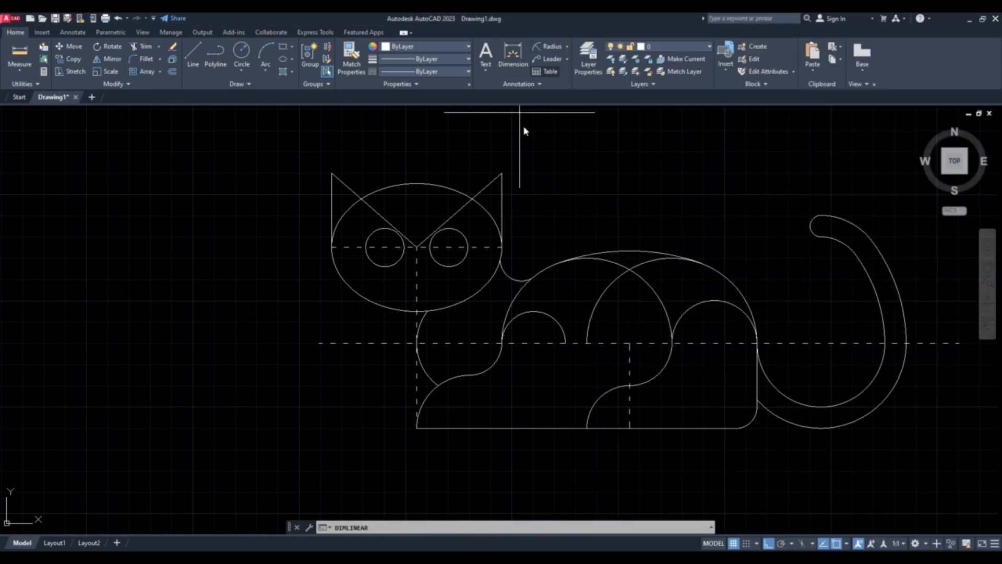
{"action": "left_click", "coordinate": [501, 172]}
{"action": "left_click", "coordinate": [336, 174]}
{"action": "middle_click_drag", "start_coordinate": [368, 147], "coordinate": [385, 226]}
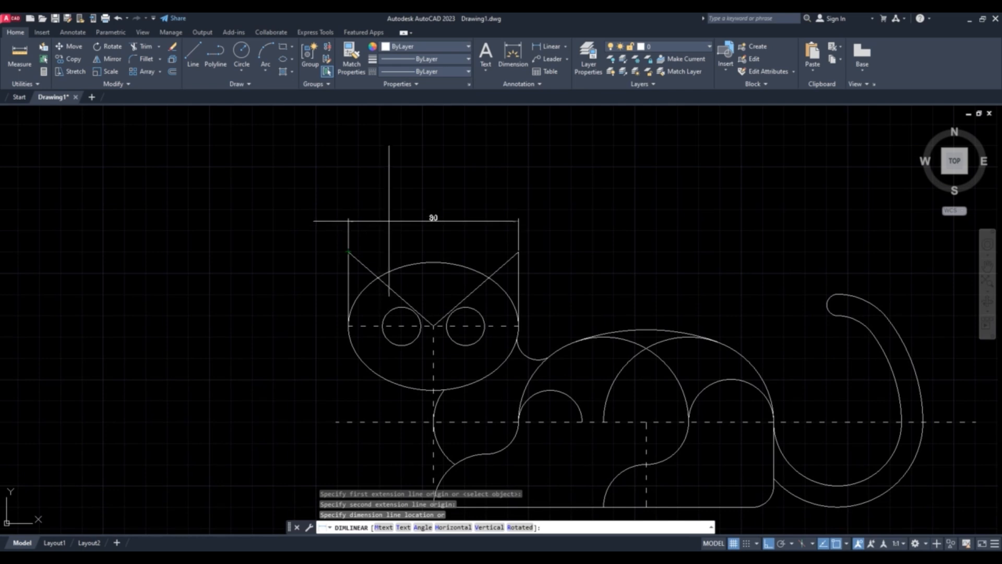
{"action": "left_click", "coordinate": [389, 211]}
Step: Add a vertical linear dimension from the head ellipse's left quadrant up to the left ear tip
{"action": "right_click", "coordinate": [419, 161]}
{"action": "left_click", "coordinate": [463, 168]}
{"action": "scroll", "coordinate": [354, 344], "scroll_direction": "up", "scroll_amount": 2}
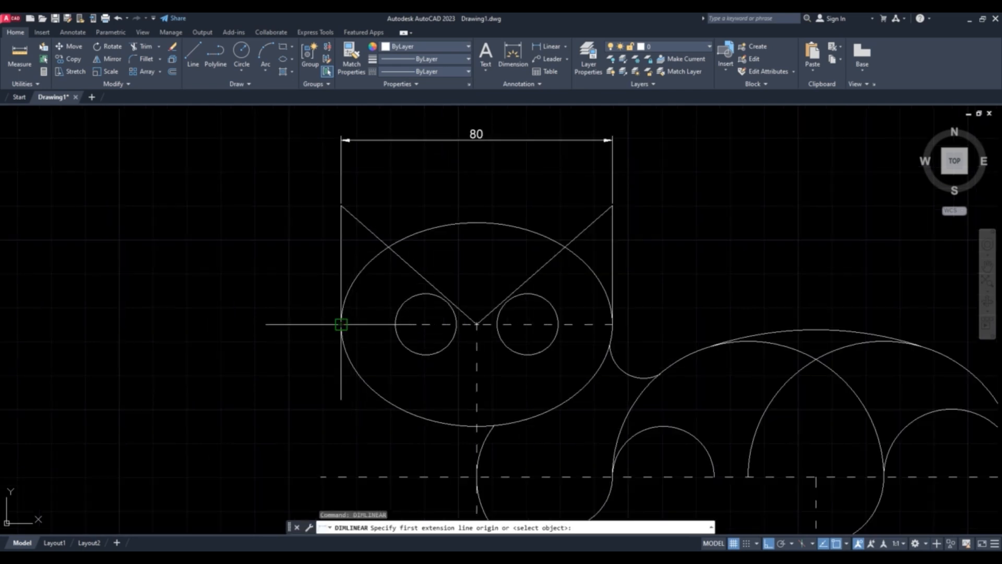
{"action": "left_click", "coordinate": [341, 324]}
{"action": "left_click", "coordinate": [340, 207]}
{"action": "left_click", "coordinate": [290, 219]}
Step: Add a vertical linear dimension from the head ellipse's left quadrant up to its top quadrant, inside the ear height dimension
{"action": "right_click", "coordinate": [248, 218]}
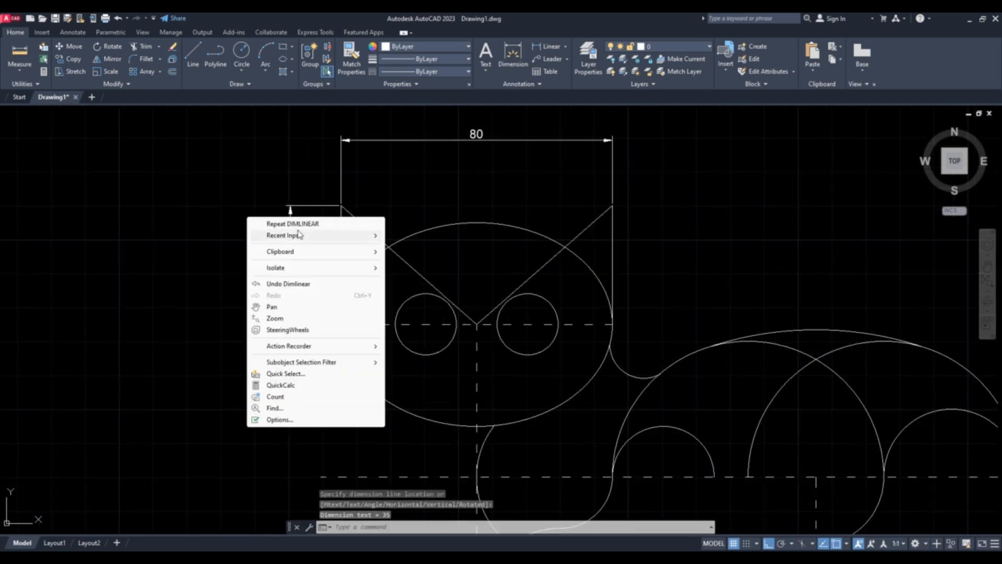
{"action": "left_click", "coordinate": [293, 223]}
{"action": "left_click", "coordinate": [340, 324]}
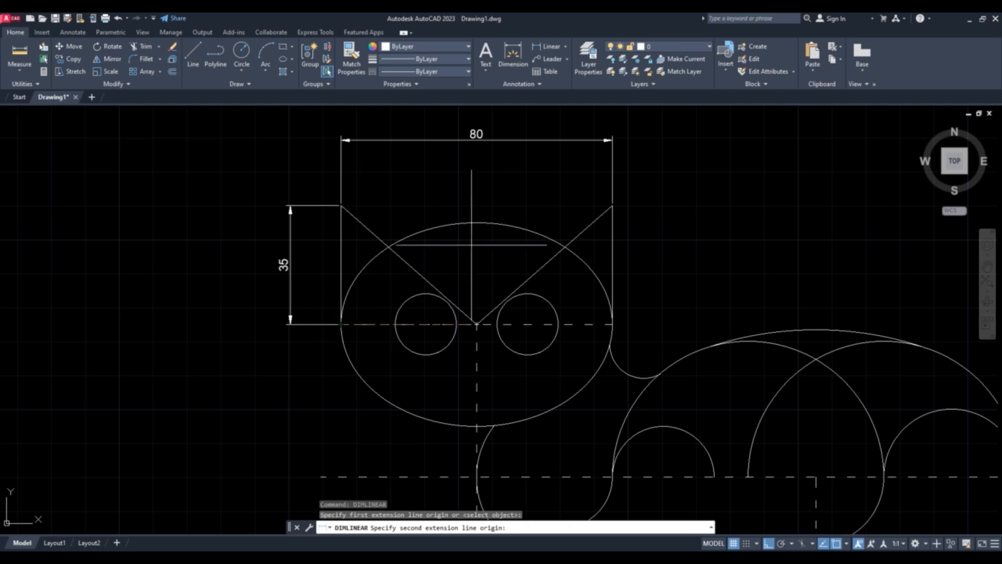
{"action": "left_click", "coordinate": [477, 223]}
{"action": "left_click", "coordinate": [312, 244]}
{"action": "middle_click_drag", "start_coordinate": [703, 247], "coordinate": [581, 208]}
{"action": "right_click", "coordinate": [582, 208]}
{"action": "left_click", "coordinate": [586, 211]}
{"action": "scroll", "coordinate": [522, 149], "scroll_direction": "down", "scroll_amount": 4}
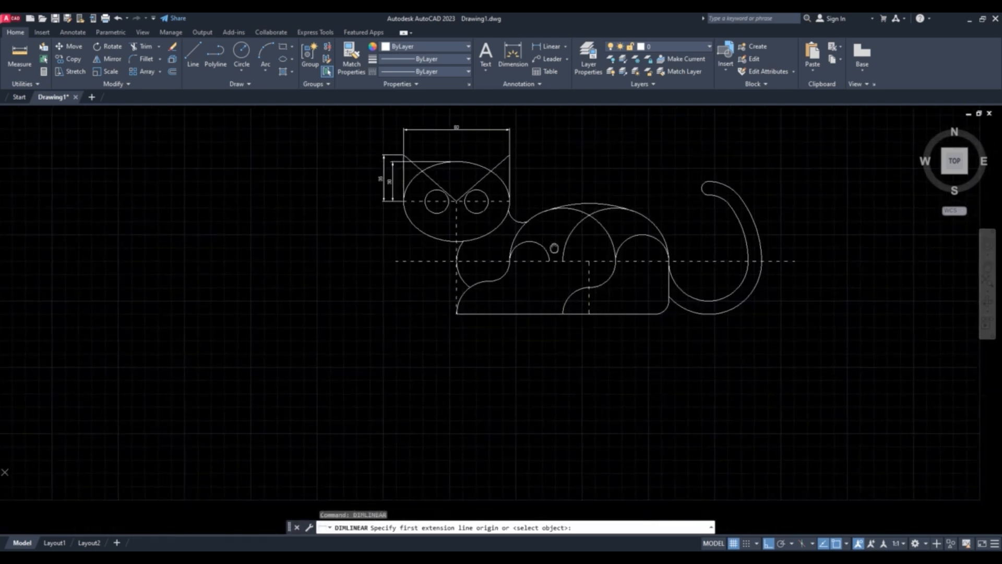
{"action": "left_click", "coordinate": [635, 561]}
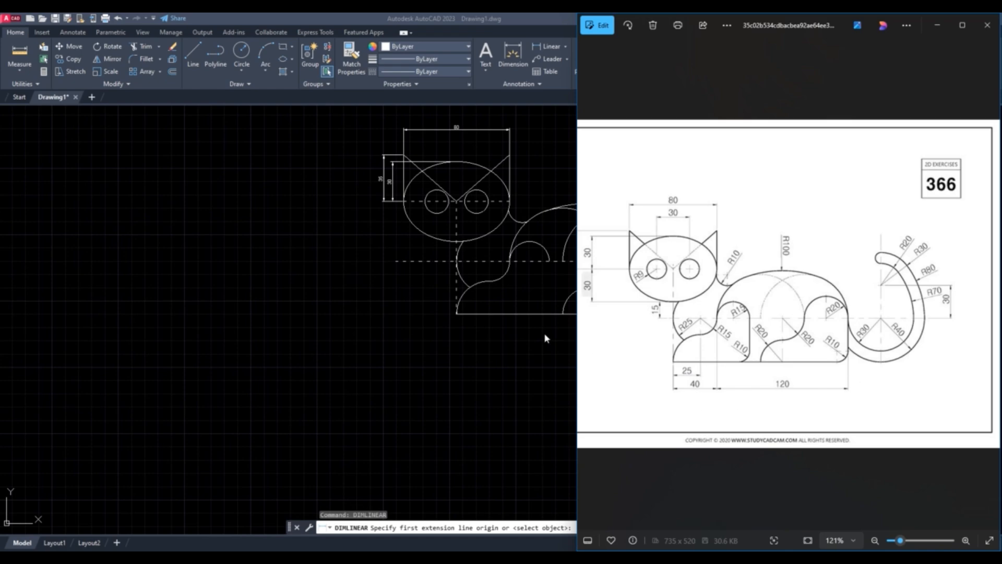
{"action": "left_click", "coordinate": [635, 560]}
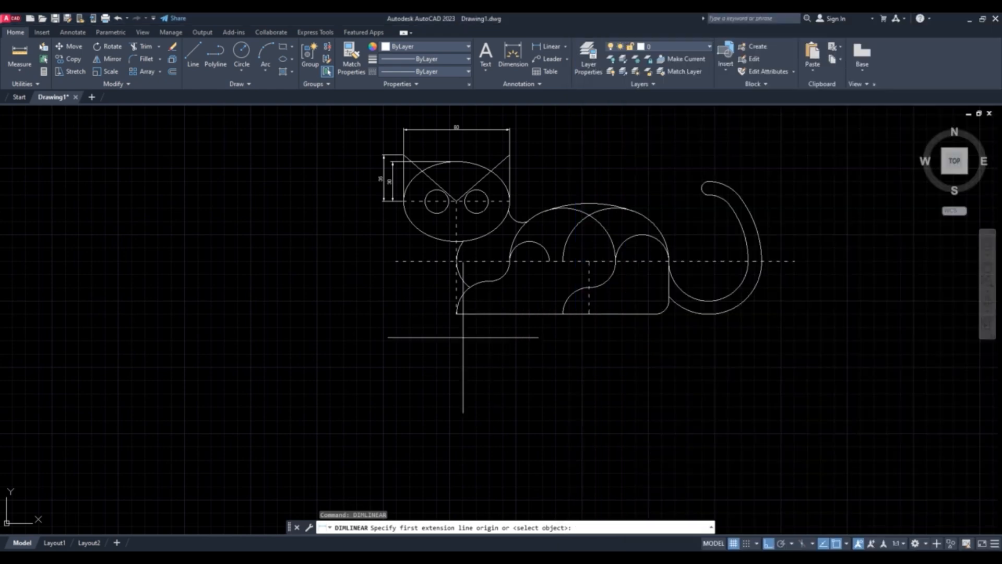
{"action": "left_click", "coordinate": [456, 314]}
{"action": "key", "text": "Escape"}
Step: Add a horizontal linear dimension below the body from the front end of the baseline to the vertical rear edge
{"action": "right_click", "coordinate": [597, 342]}
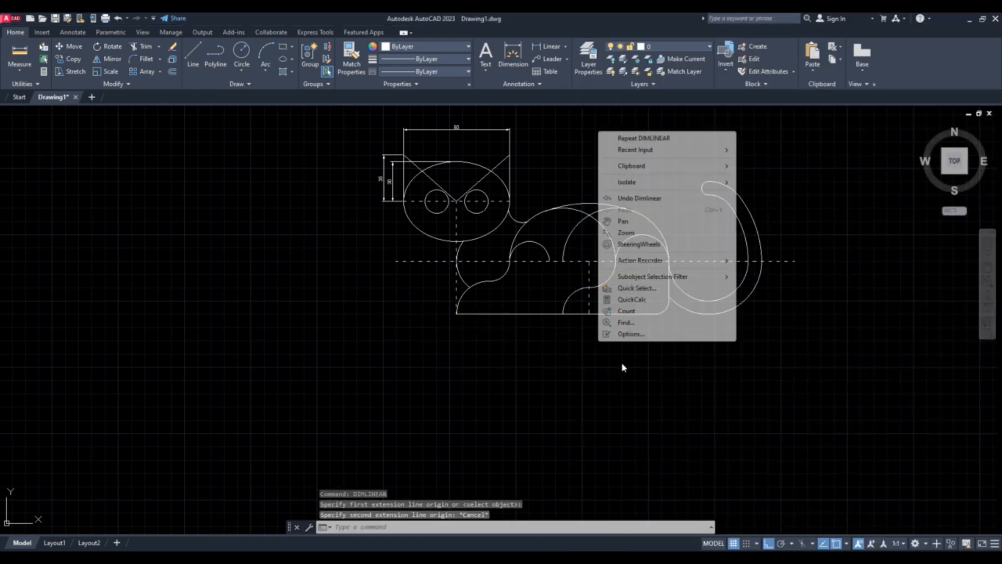
{"action": "left_click", "coordinate": [649, 139]}
{"action": "left_click", "coordinate": [663, 559]}
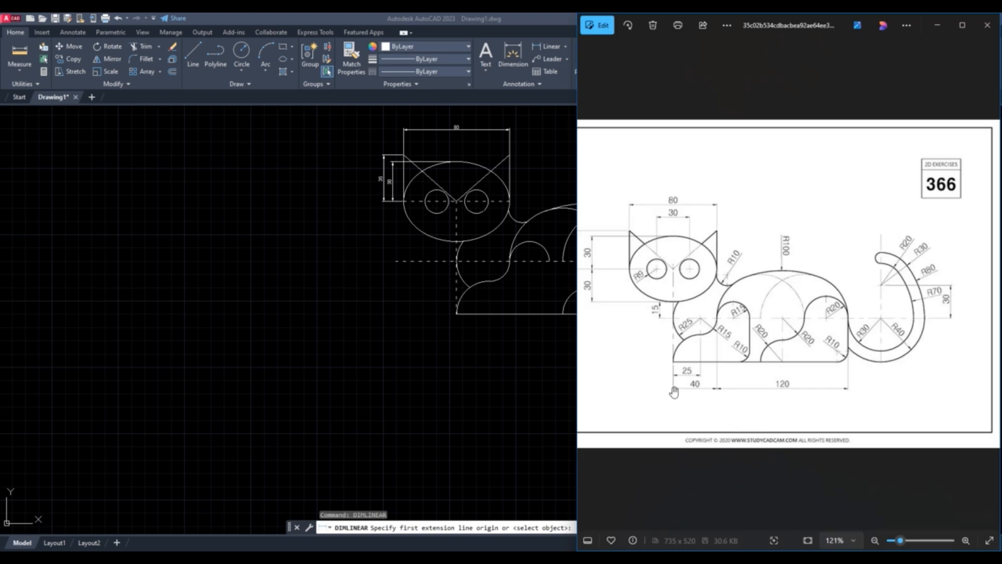
{"action": "left_click", "coordinate": [390, 242]}
{"action": "scroll", "coordinate": [478, 269], "scroll_direction": "up", "scroll_amount": 2}
{"action": "left_click", "coordinate": [443, 324]}
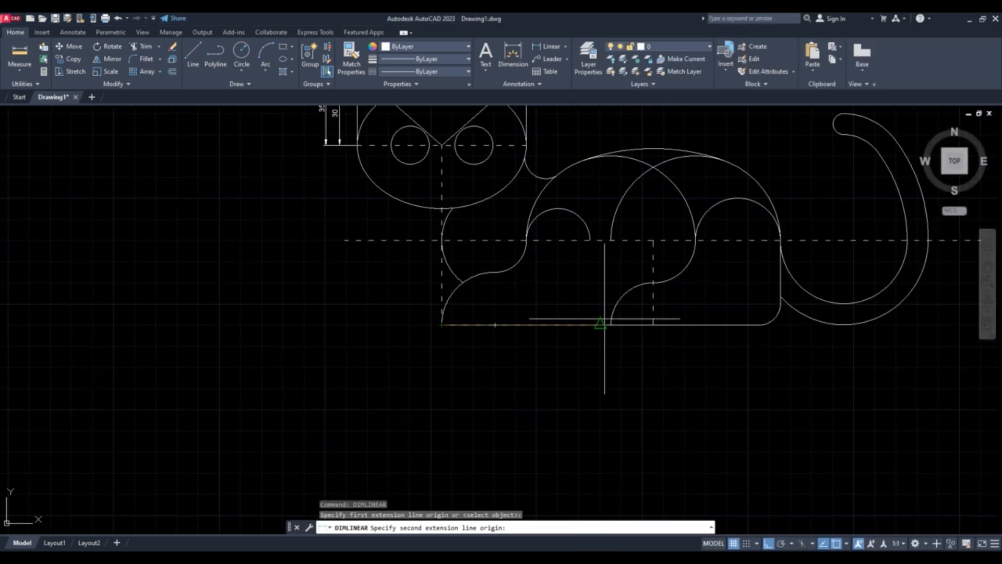
{"action": "left_click", "coordinate": [781, 303]}
{"action": "left_click", "coordinate": [731, 378]}
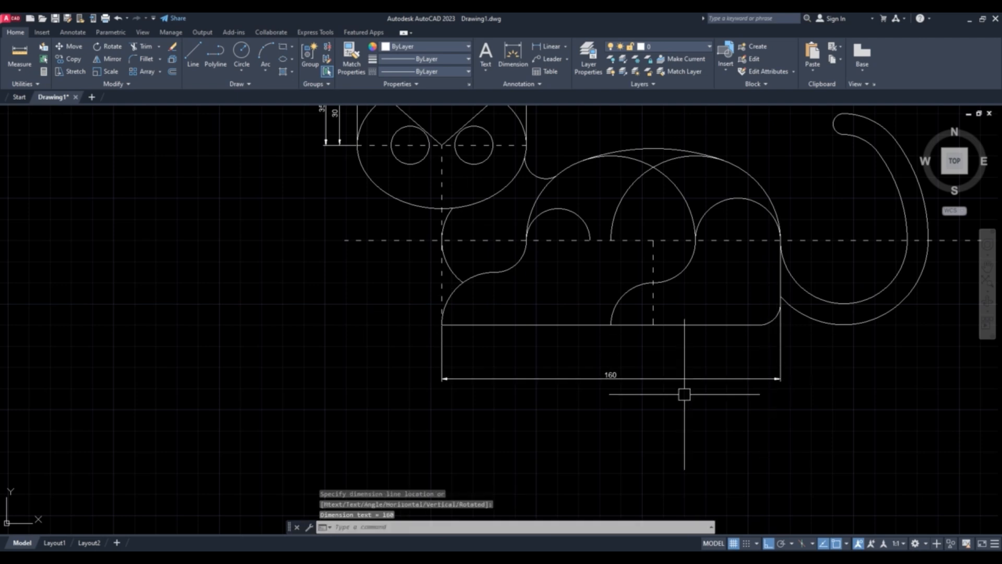
{"action": "key", "text": "Escape"}
{"action": "right_click", "coordinate": [527, 299]}
{"action": "key", "text": "Escape"}
{"action": "left_click", "coordinate": [193, 55]}
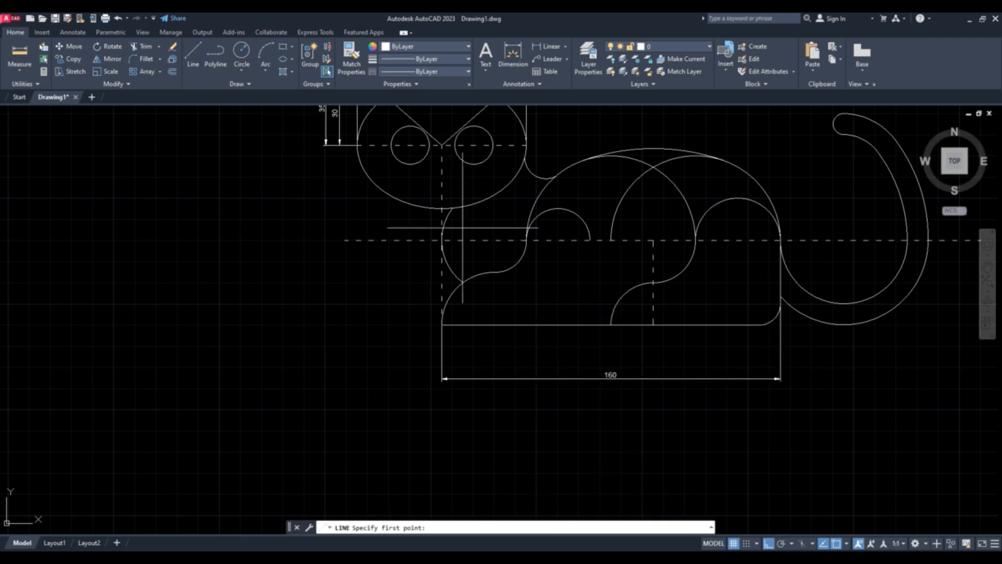
{"action": "key", "text": "Escape"}
{"action": "key", "text": "Escape"}
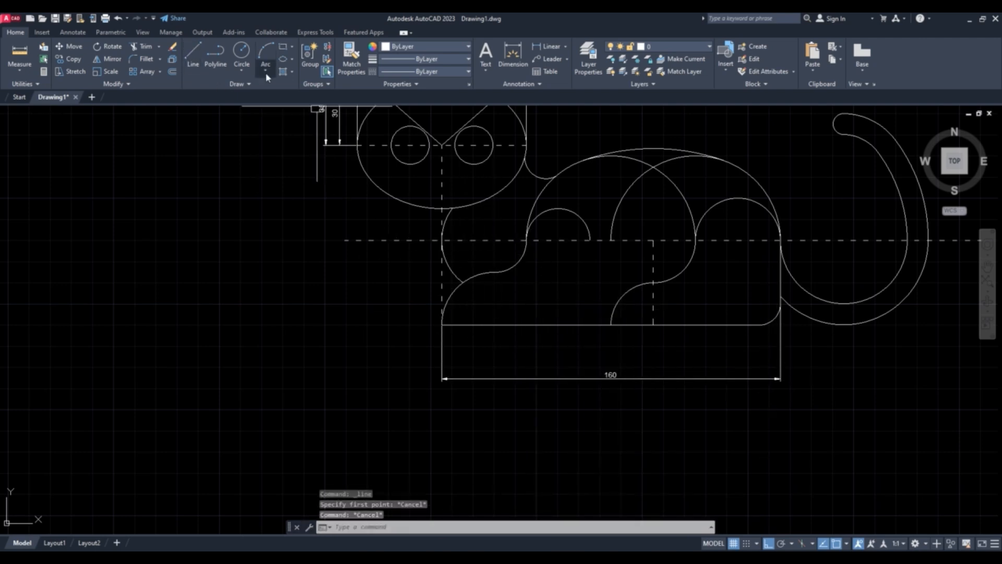
Step: Add radius dimensions to the chest arc below the head and to the front paw arc beneath it
{"action": "left_click", "coordinate": [560, 48]}
{"action": "left_click", "coordinate": [566, 47]}
{"action": "left_click", "coordinate": [565, 151]}
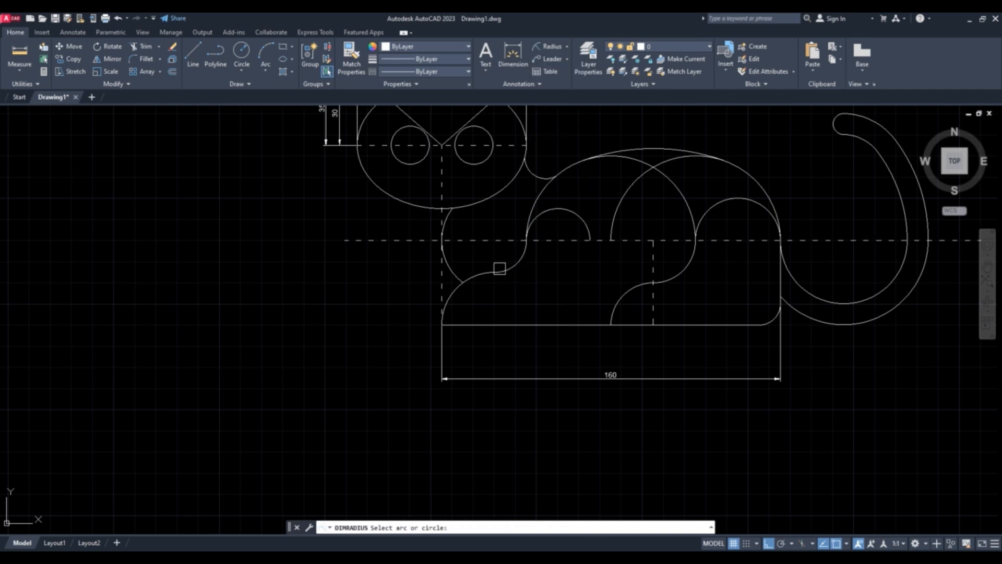
{"action": "left_click", "coordinate": [454, 268]}
{"action": "left_click", "coordinate": [392, 287]}
{"action": "right_click", "coordinate": [565, 280]}
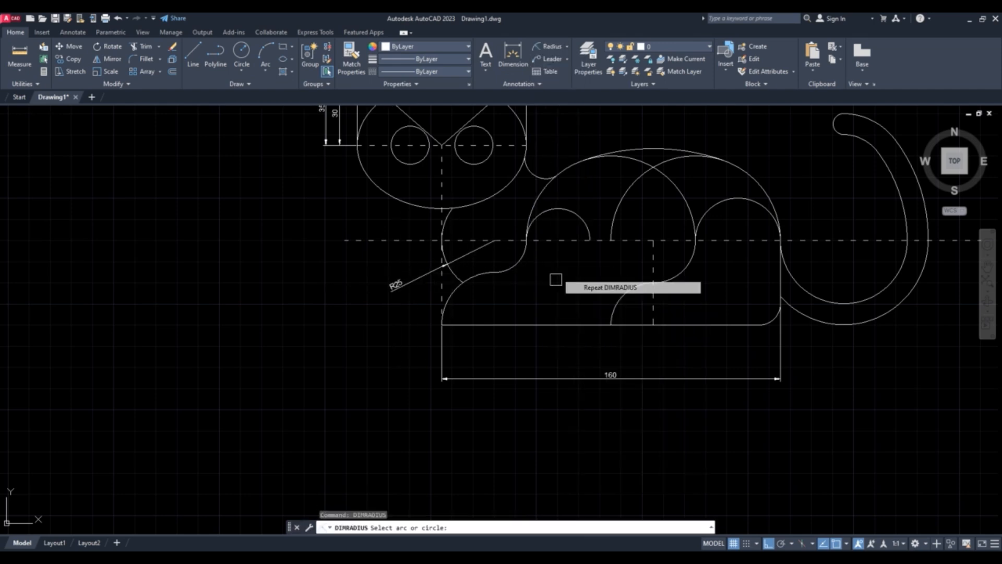
{"action": "left_click", "coordinate": [584, 286]}
{"action": "left_click", "coordinate": [457, 298]}
{"action": "left_click", "coordinate": [477, 301]}
Step: Add radius dimensions to the small front leg semicircle and to the large front body arc
{"action": "right_click", "coordinate": [573, 283]}
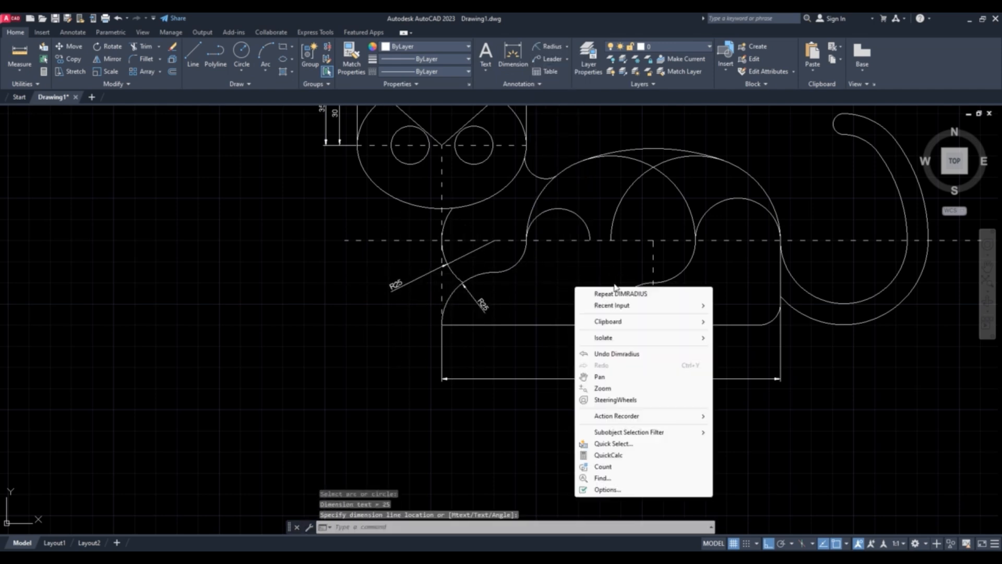
{"action": "left_click", "coordinate": [595, 293]}
{"action": "left_click", "coordinate": [561, 209]}
{"action": "left_click", "coordinate": [559, 223]}
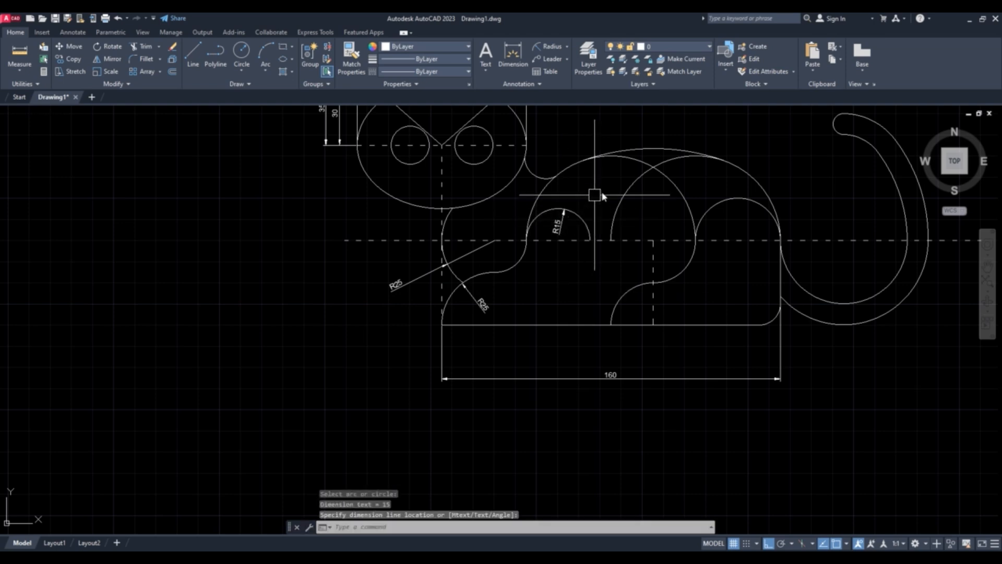
{"action": "right_click", "coordinate": [599, 195]}
{"action": "left_click", "coordinate": [619, 196]}
{"action": "left_click", "coordinate": [608, 156]}
{"action": "left_click", "coordinate": [608, 176]}
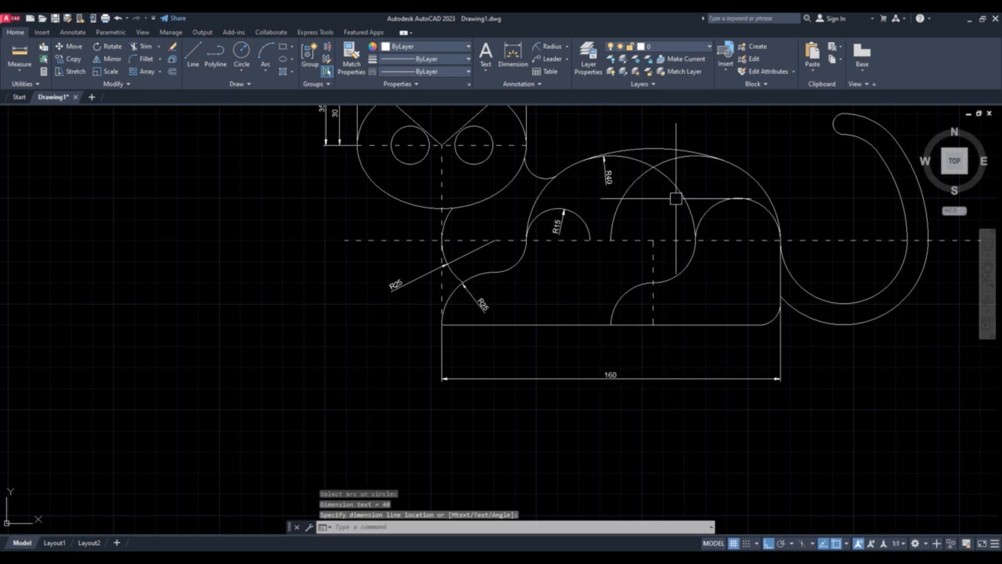
Step: Add a radius dimension to the semicircular arc at the rear of the body
{"action": "right_click", "coordinate": [681, 197]}
{"action": "left_click", "coordinate": [702, 204]}
{"action": "left_click", "coordinate": [735, 200]}
{"action": "left_click", "coordinate": [736, 199]}
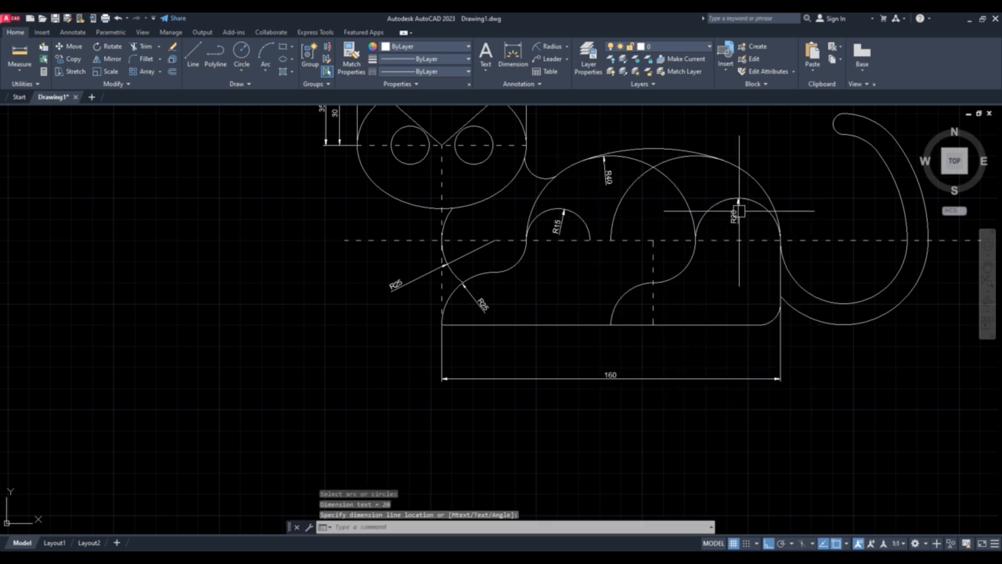
Step: Add radius dimensions to the lower and upper arcs of the hind leg's S-curve
{"action": "right_click", "coordinate": [787, 193]}
{"action": "left_click", "coordinate": [802, 200]}
{"action": "left_click", "coordinate": [631, 296]}
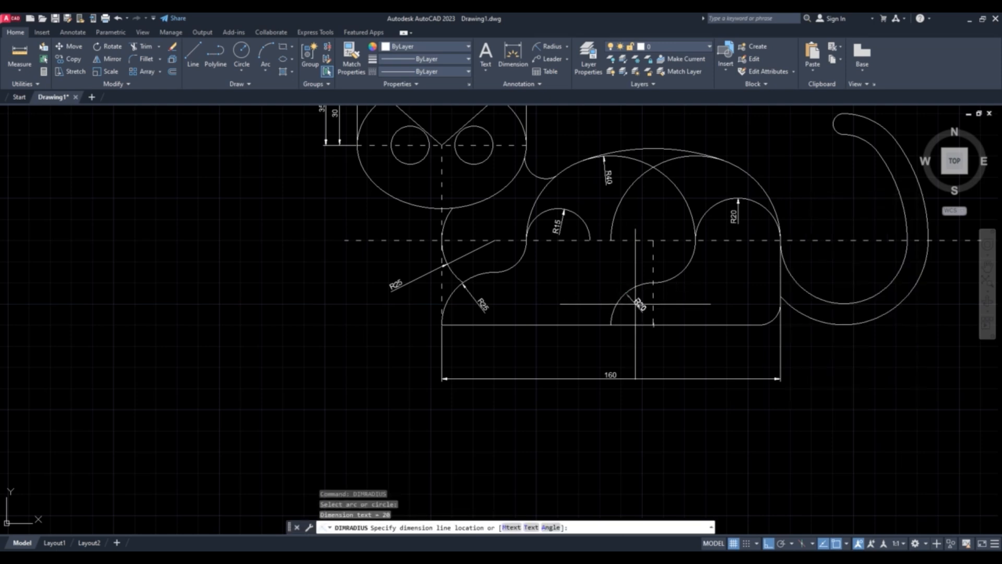
{"action": "left_click", "coordinate": [639, 304]}
{"action": "right_click", "coordinate": [712, 287]}
{"action": "left_click", "coordinate": [725, 294]}
{"action": "left_click", "coordinate": [682, 271]}
{"action": "left_click", "coordinate": [673, 251]}
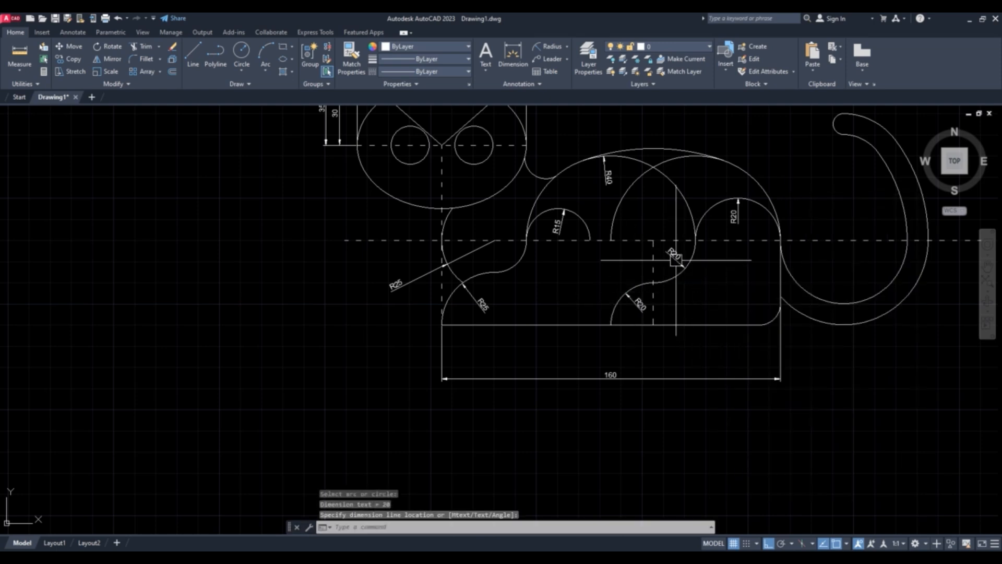
Step: Add radius dimensions to the inner and outer arcs at the bottom of the tail
{"action": "right_click", "coordinate": [825, 201]}
{"action": "left_click", "coordinate": [841, 207]}
{"action": "middle_click_drag", "start_coordinate": [817, 216], "coordinate": [599, 240]}
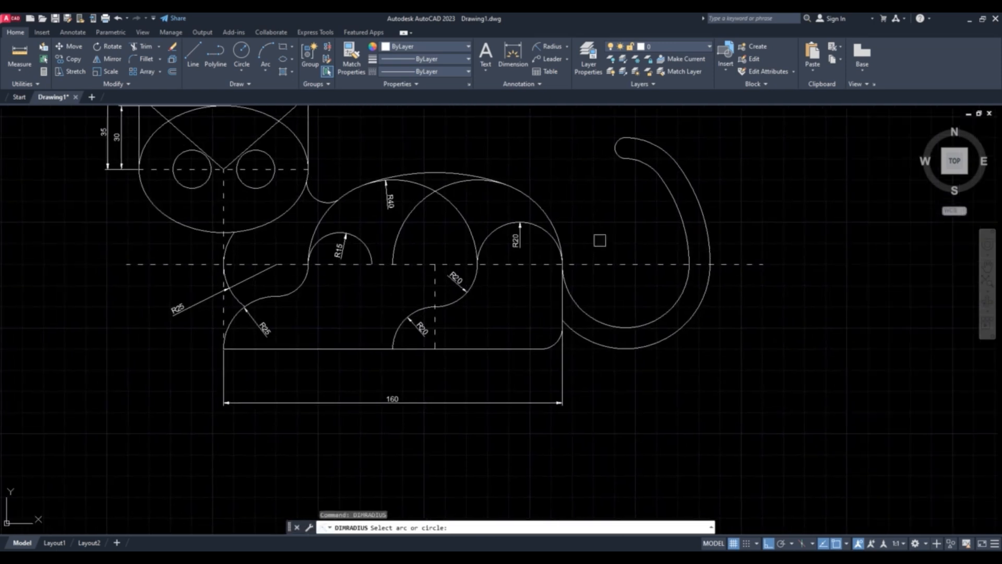
{"action": "left_click", "coordinate": [600, 314]}
{"action": "left_click", "coordinate": [611, 282]}
{"action": "right_click", "coordinate": [647, 273]}
{"action": "left_click", "coordinate": [663, 285]}
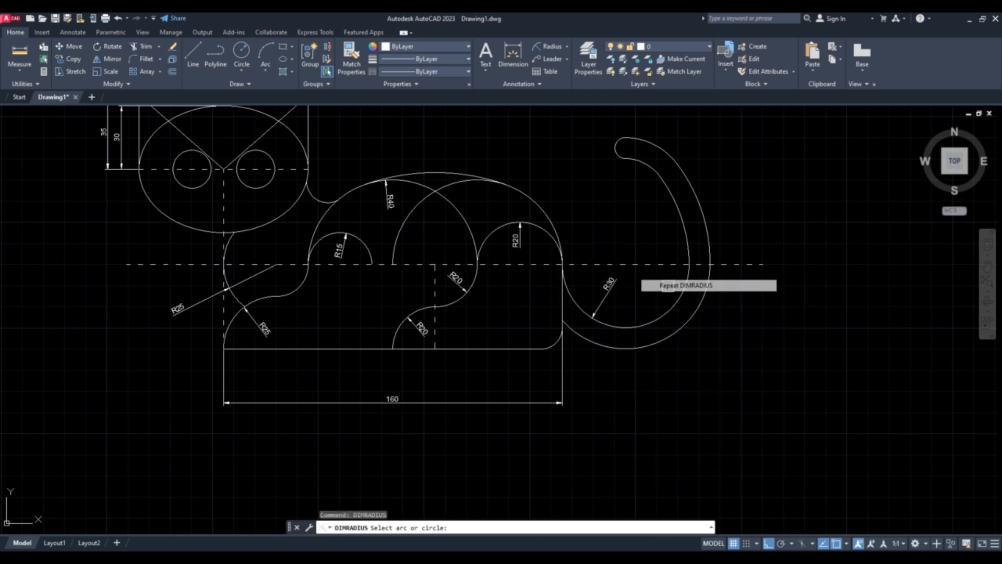
{"action": "left_click", "coordinate": [670, 337]}
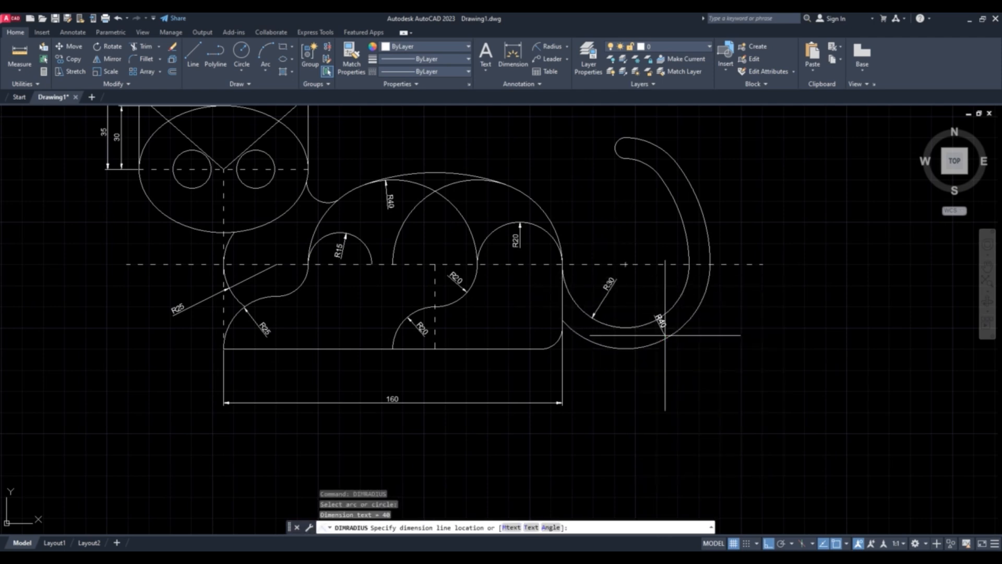
{"action": "left_click", "coordinate": [634, 275]}
Step: Add radius dimensions to the long inner and outer arcs along the middle of the tail
{"action": "right_click", "coordinate": [658, 224]}
{"action": "left_click", "coordinate": [689, 235]}
{"action": "left_click", "coordinate": [678, 230]}
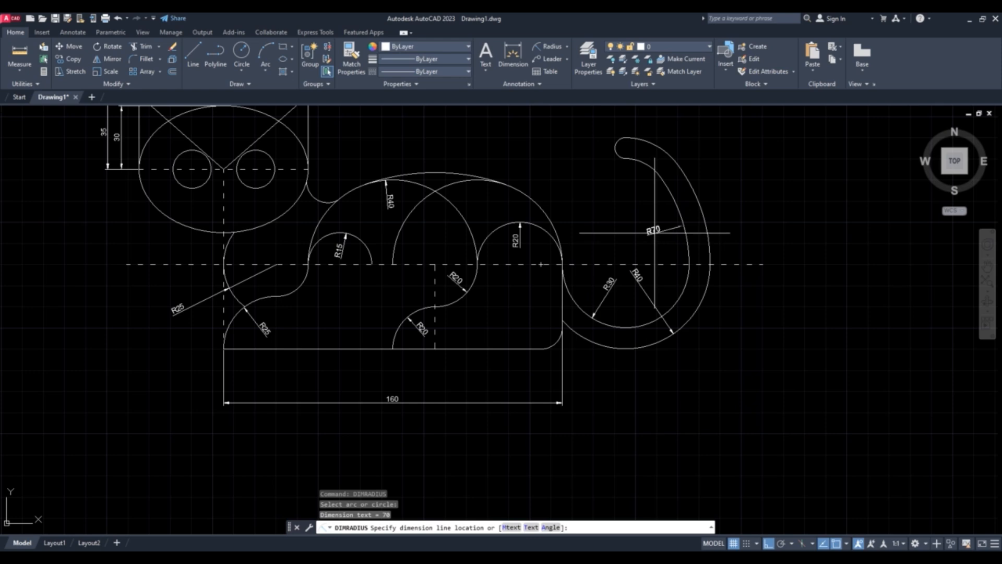
{"action": "left_click", "coordinate": [655, 229]}
{"action": "right_click", "coordinate": [731, 187]}
{"action": "left_click", "coordinate": [752, 194]}
{"action": "left_click", "coordinate": [694, 194]}
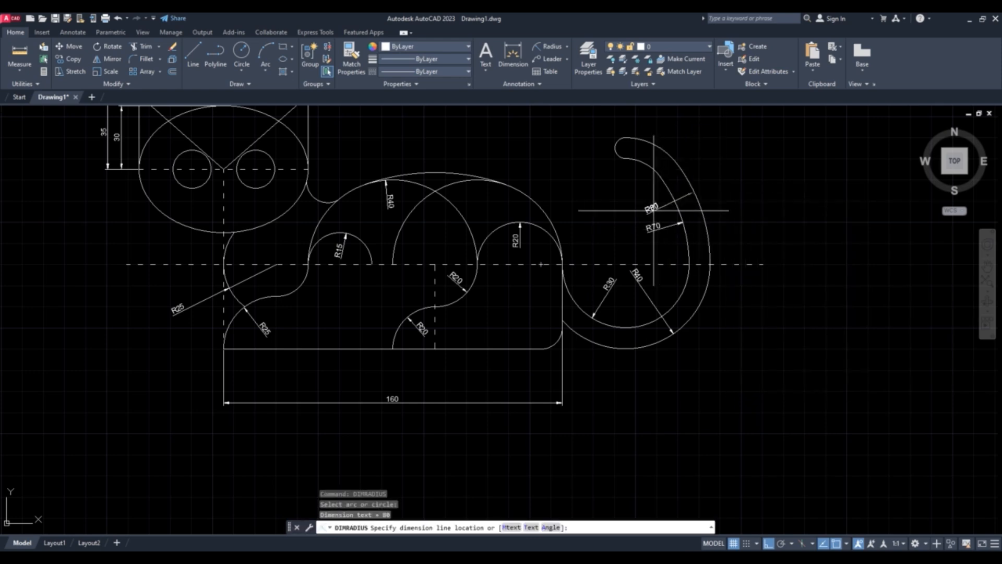
{"action": "left_click", "coordinate": [654, 210]}
Step: Add radius dimensions to the inner and outer arcs of the tail's upper curve
{"action": "right_click", "coordinate": [705, 148]}
{"action": "left_click", "coordinate": [720, 150]}
{"action": "left_click", "coordinate": [634, 161]}
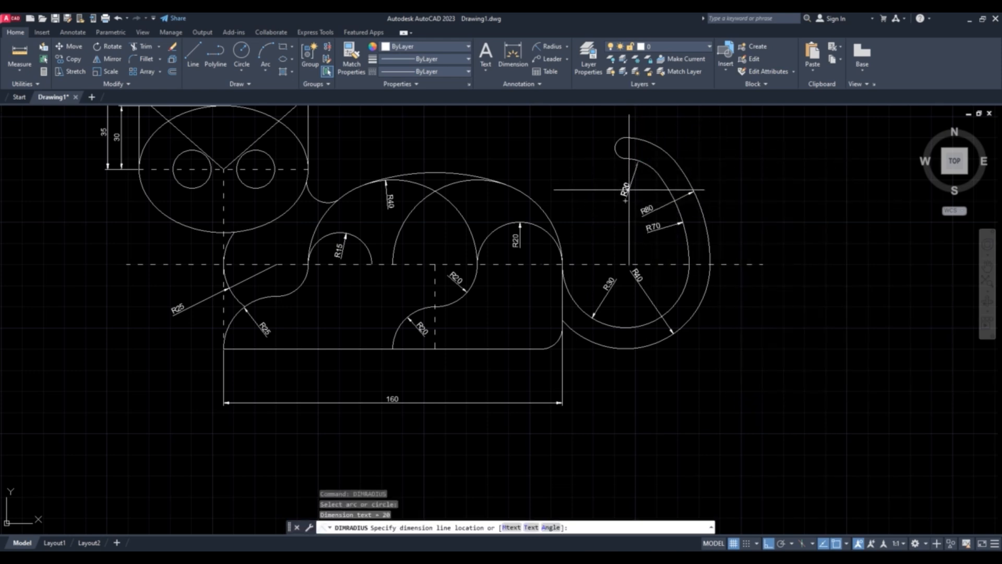
{"action": "left_click", "coordinate": [632, 182]}
{"action": "right_click", "coordinate": [700, 131]}
{"action": "left_click", "coordinate": [720, 139]}
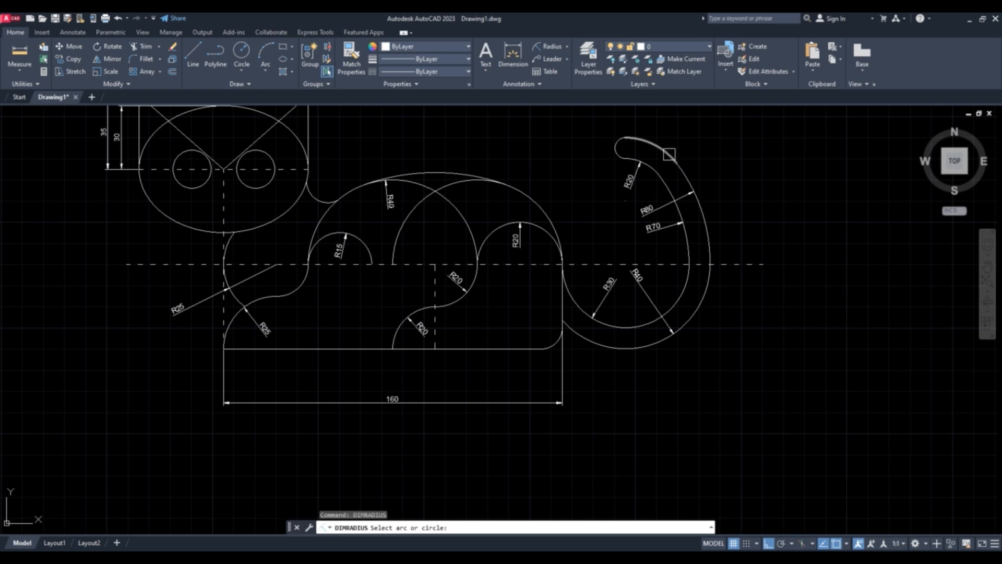
{"action": "left_click", "coordinate": [673, 156]}
{"action": "left_click", "coordinate": [629, 198]}
Step: Add a radius dimension to the small rounded tip of the tail
{"action": "right_click", "coordinate": [707, 140]}
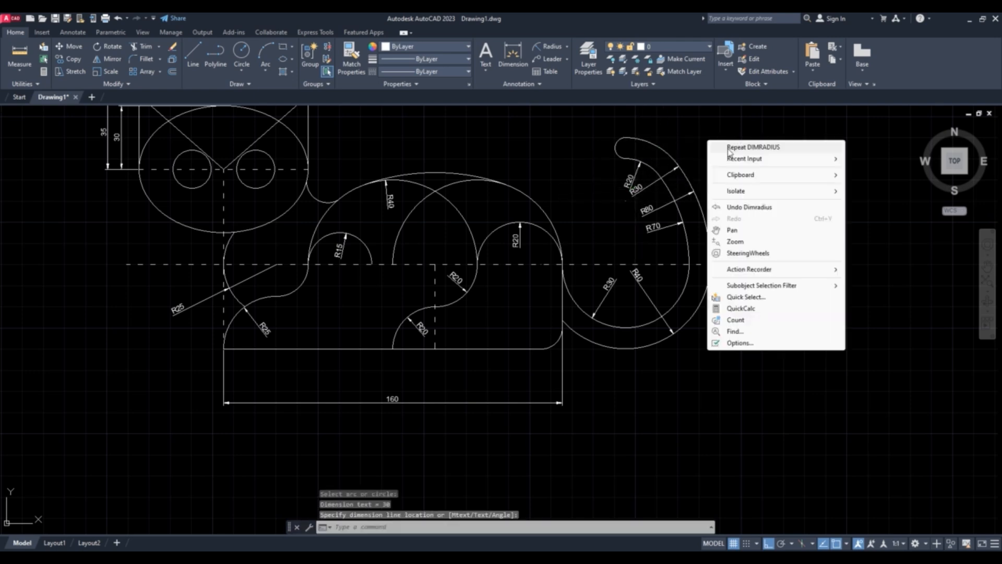
{"action": "left_click", "coordinate": [726, 147]}
{"action": "scroll", "coordinate": [624, 142], "scroll_direction": "up", "scroll_amount": 4}
{"action": "left_click", "coordinate": [625, 142]}
{"action": "scroll", "coordinate": [609, 152], "scroll_direction": "down", "scroll_amount": 8}
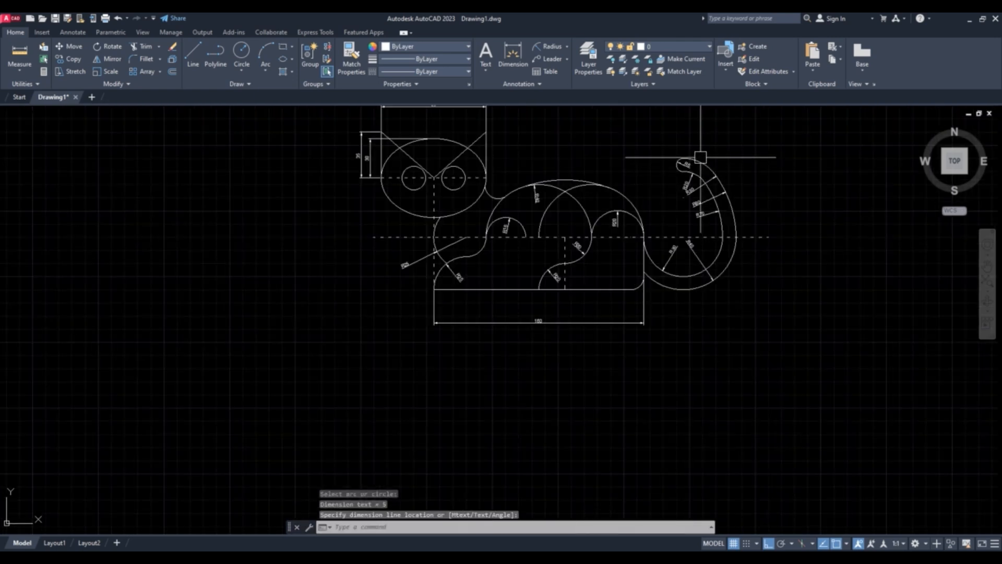
{"action": "right_click", "coordinate": [623, 160]}
{"action": "left_click", "coordinate": [655, 170]}
{"action": "scroll", "coordinate": [541, 275], "scroll_direction": "up", "scroll_amount": 3}
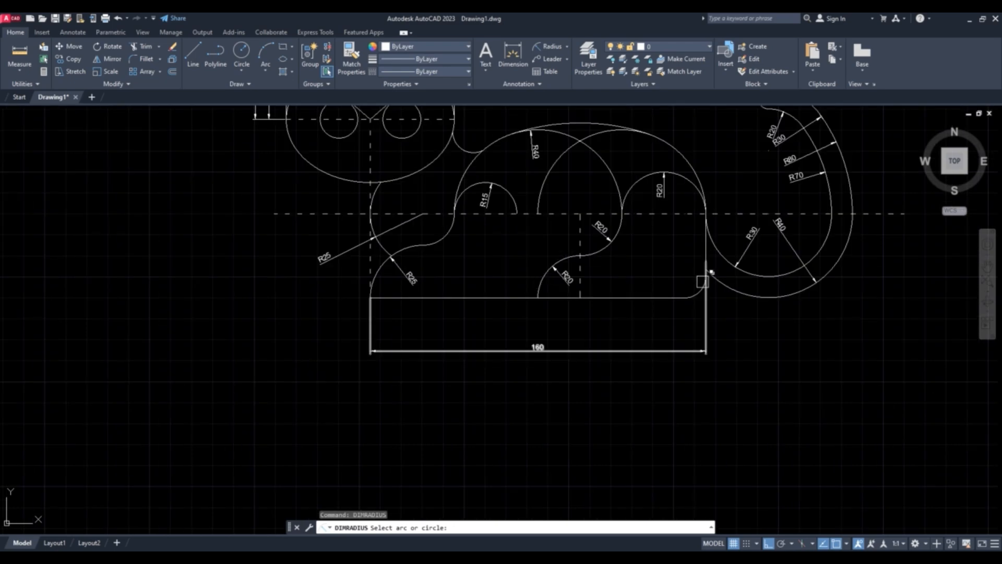
{"action": "left_click", "coordinate": [702, 282]}
{"action": "key", "text": "Escape"}
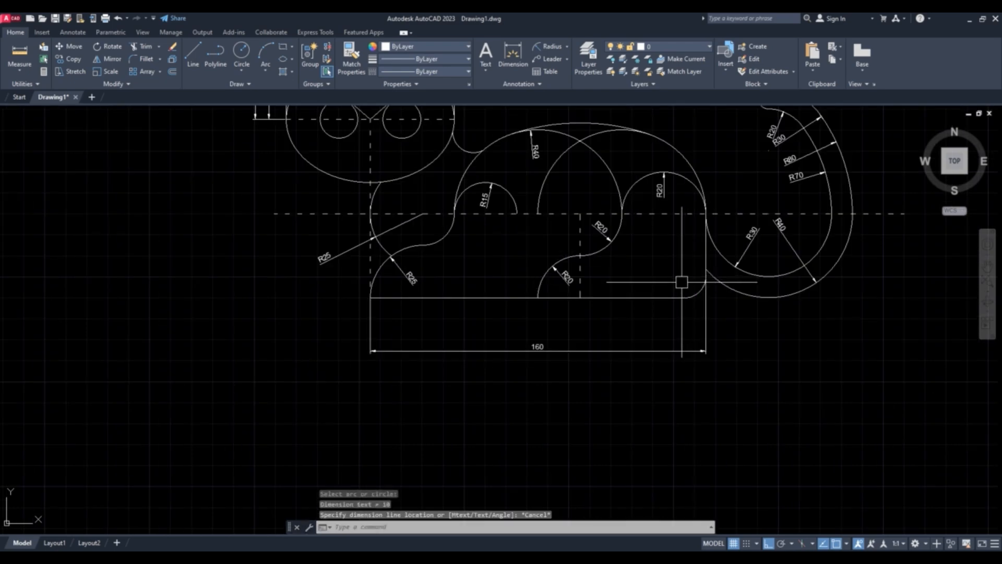
Step: Add a radius dimension to the small rounded corner at the rear end of the body's base line
{"action": "scroll", "coordinate": [676, 282], "scroll_direction": "up", "scroll_amount": 4}
{"action": "right_click", "coordinate": [658, 236]}
{"action": "left_click", "coordinate": [679, 238]}
{"action": "left_click", "coordinate": [701, 274]}
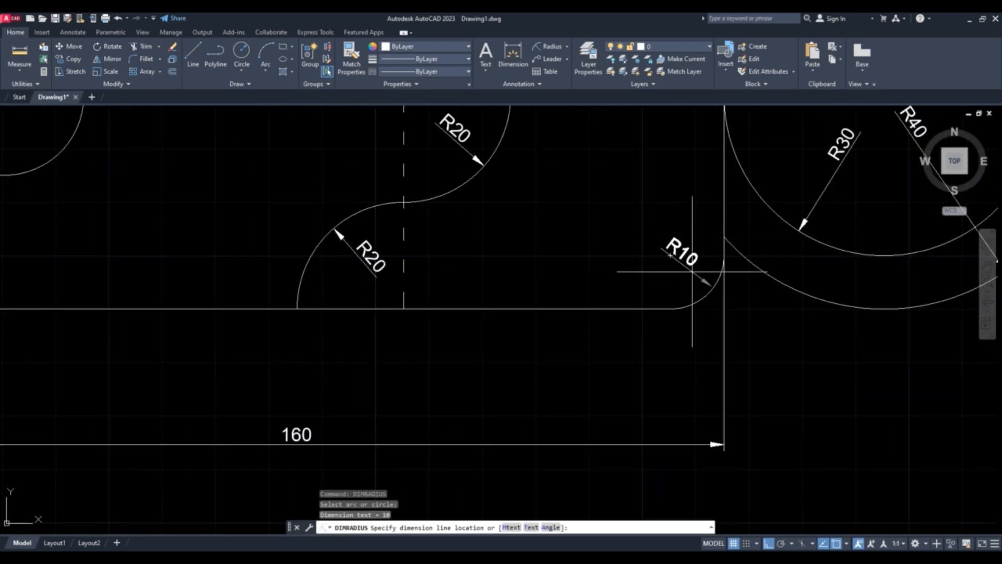
{"action": "left_click", "coordinate": [694, 279]}
{"action": "scroll", "coordinate": [600, 223], "scroll_direction": "down", "scroll_amount": 5}
{"action": "scroll", "coordinate": [591, 228], "scroll_direction": "up", "scroll_amount": 5}
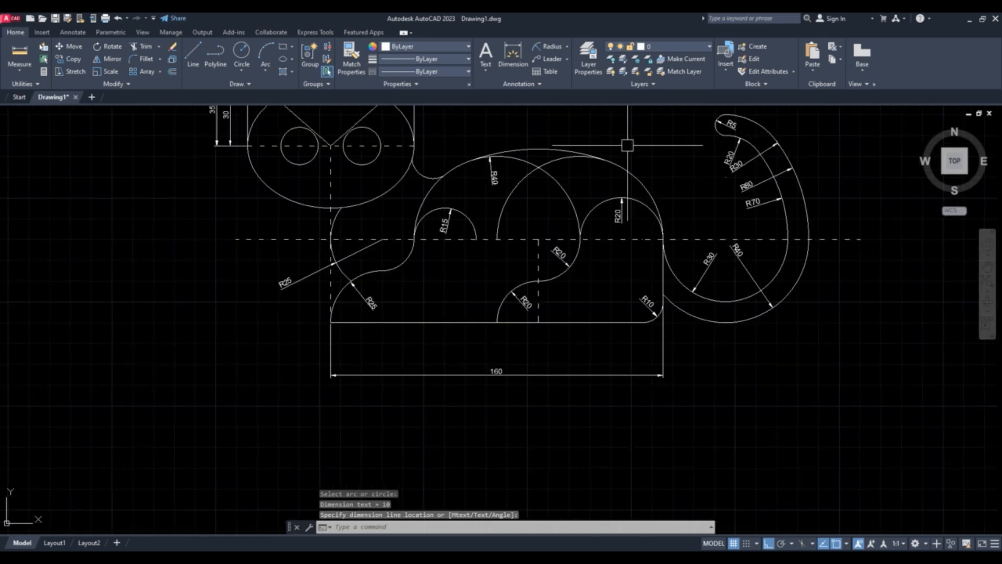
Step: Add a radius dimension to the large shallow arc across the top of the cat's back
{"action": "right_click", "coordinate": [634, 146]}
{"action": "left_click", "coordinate": [655, 150]}
{"action": "left_click", "coordinate": [541, 151]}
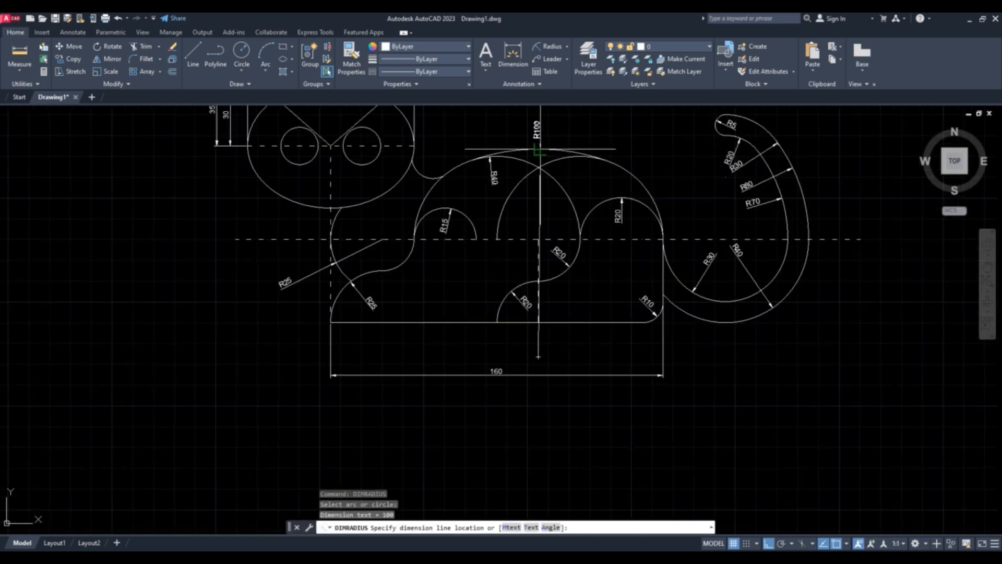
{"action": "scroll", "coordinate": [639, 149], "scroll_direction": "down", "scroll_amount": 3}
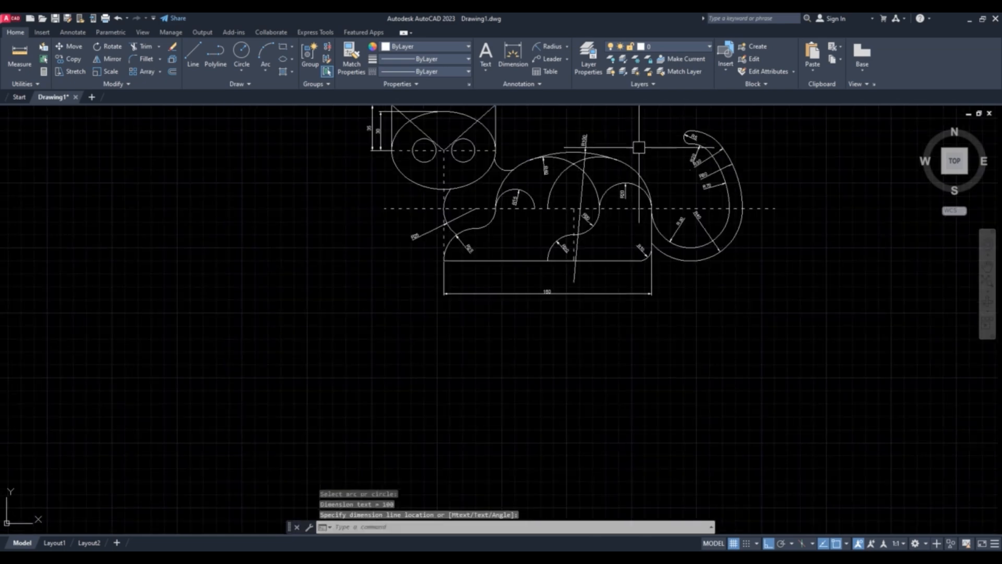
{"action": "middle_click_drag", "start_coordinate": [638, 148], "coordinate": [639, 192]}
{"action": "key", "text": "Escape"}
{"action": "key", "text": "Escape"}
Step: Change the colour of the back arc's radius dimension to 205,105,40
{"action": "left_click", "coordinate": [589, 187]}
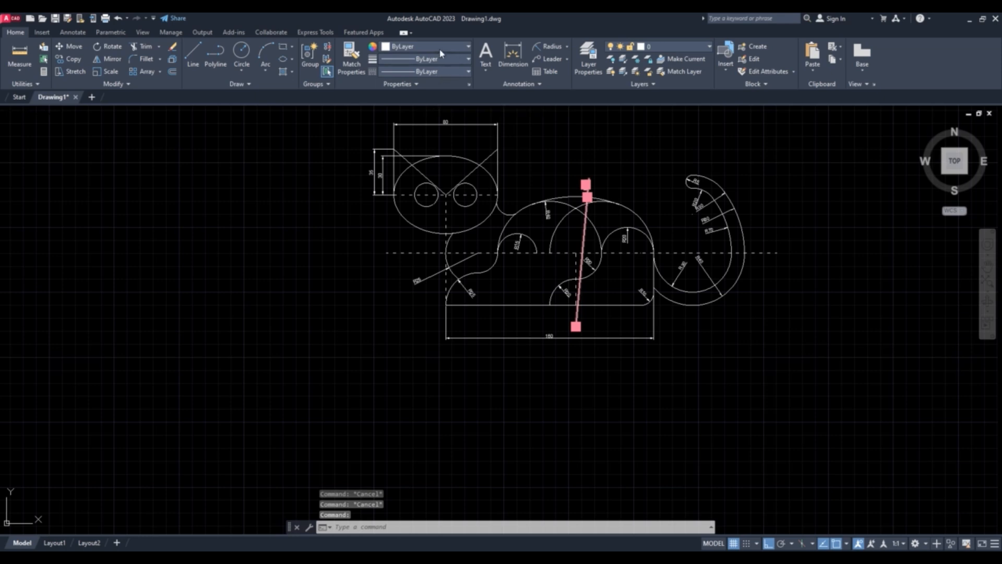
{"action": "left_click", "coordinate": [440, 53]}
{"action": "left_click", "coordinate": [400, 84]}
{"action": "scroll", "coordinate": [496, 162], "scroll_direction": "up", "scroll_amount": 3}
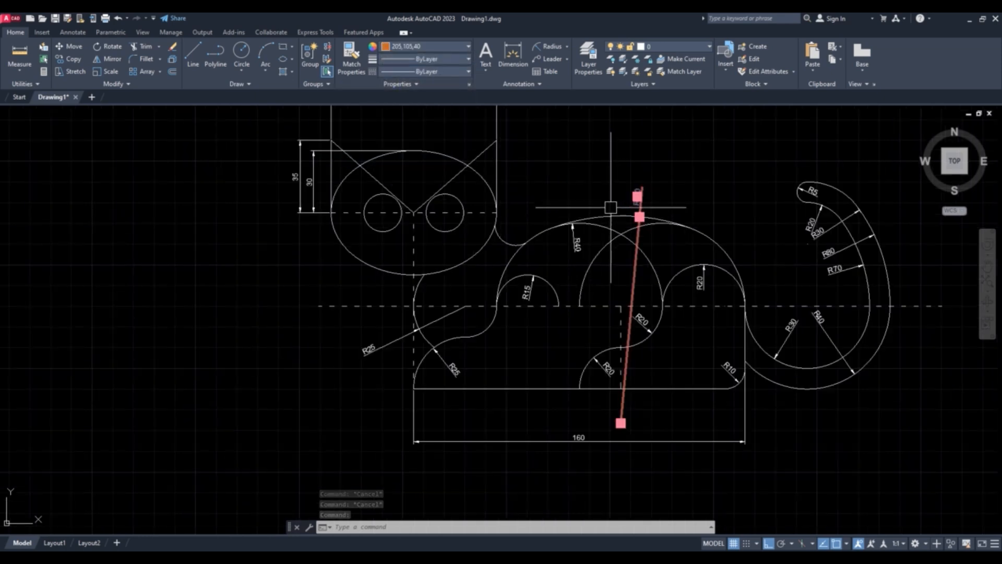
{"action": "key", "text": "Escape"}
{"action": "middle_click_drag", "start_coordinate": [586, 179], "coordinate": [560, 190]}
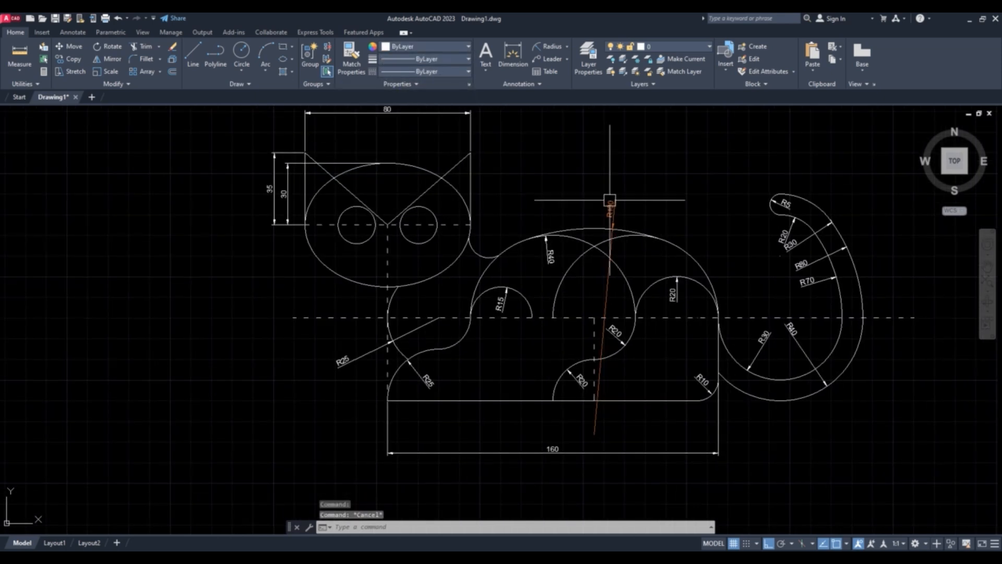
Step: Match the properties of the orange back-arc dimension onto all the other linear and radius dimensions
{"action": "left_click", "coordinate": [614, 206]}
{"action": "left_click", "coordinate": [351, 56]}
{"action": "left_click", "coordinate": [332, 112]}
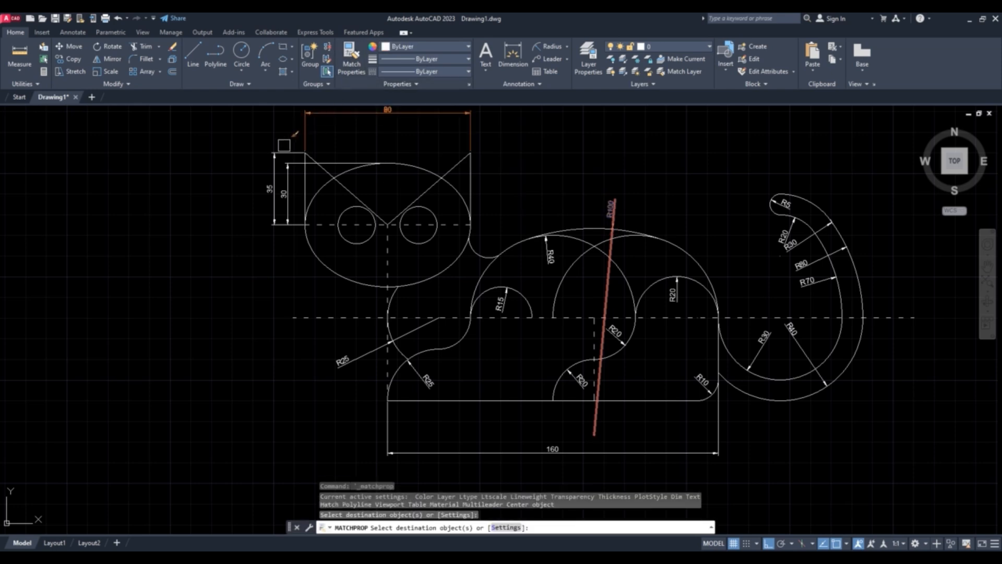
{"action": "left_click", "coordinate": [282, 179]}
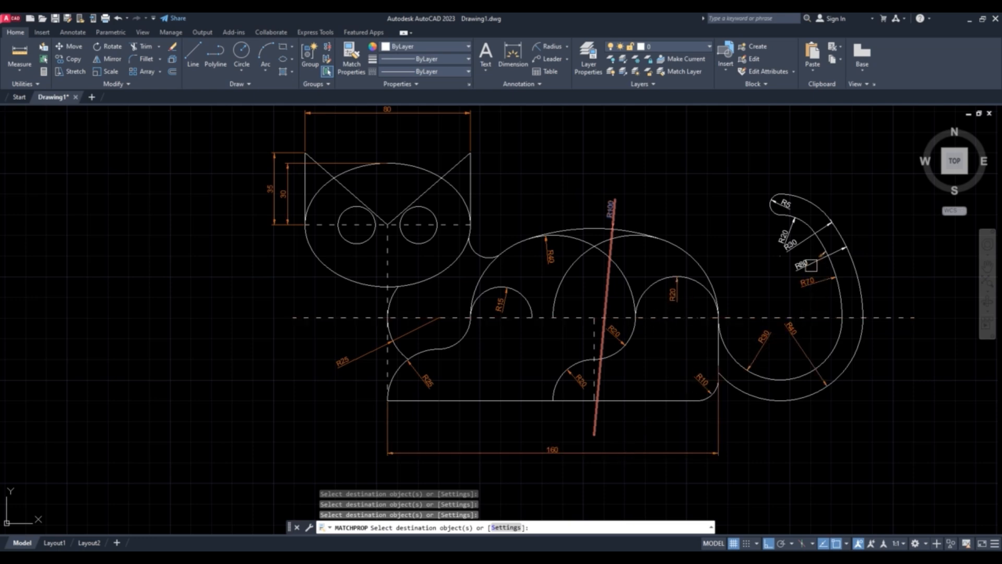
{"action": "scroll", "coordinate": [728, 170], "scroll_direction": "down", "scroll_amount": 2}
{"action": "middle_click_drag", "start_coordinate": [731, 165], "coordinate": [645, 187]}
{"action": "scroll", "coordinate": [557, 212], "scroll_direction": "up", "scroll_amount": 2}
{"action": "key", "text": "Escape"}
{"action": "middle_click_drag", "start_coordinate": [519, 195], "coordinate": [509, 198]}
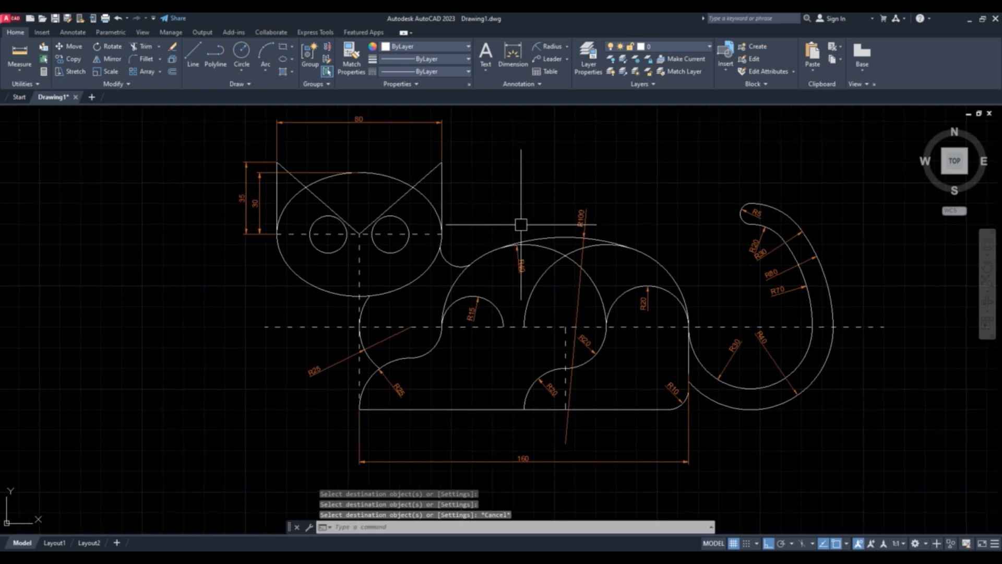
{"action": "scroll", "coordinate": [486, 194], "scroll_direction": "down", "scroll_amount": 3}
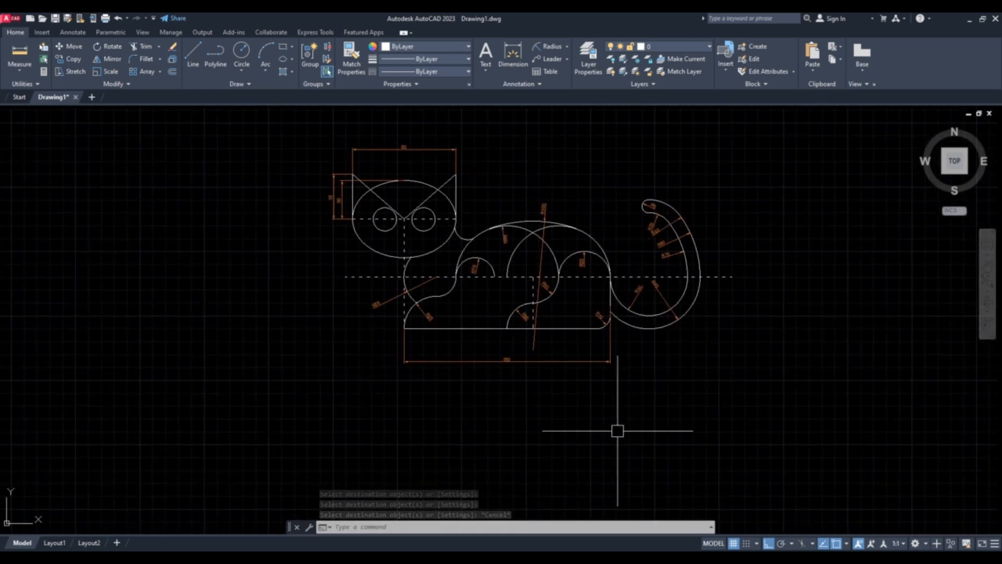
{"action": "scroll", "coordinate": [541, 261], "scroll_direction": "up", "scroll_amount": 2}
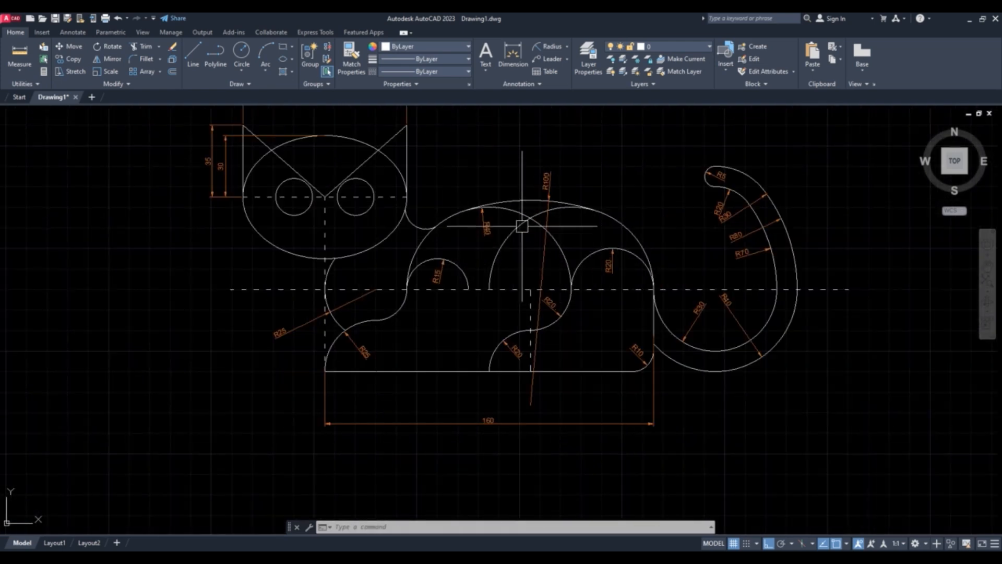
{"action": "middle_click_drag", "start_coordinate": [518, 257], "coordinate": [514, 299]}
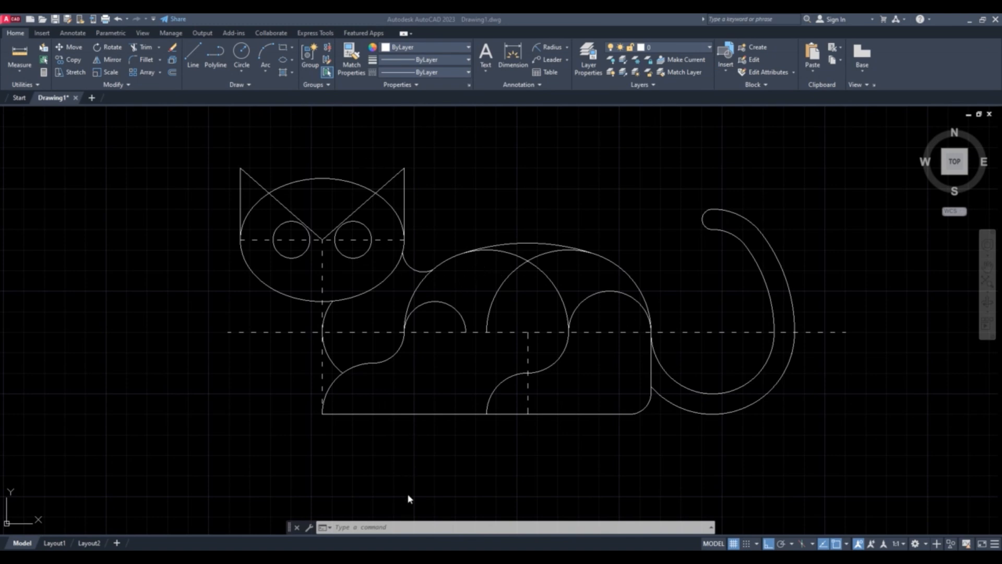
Step: Start a hatch in colour 248,215,49 and fill the cat's forehead and both ears
{"action": "left_click", "coordinate": [406, 526]}
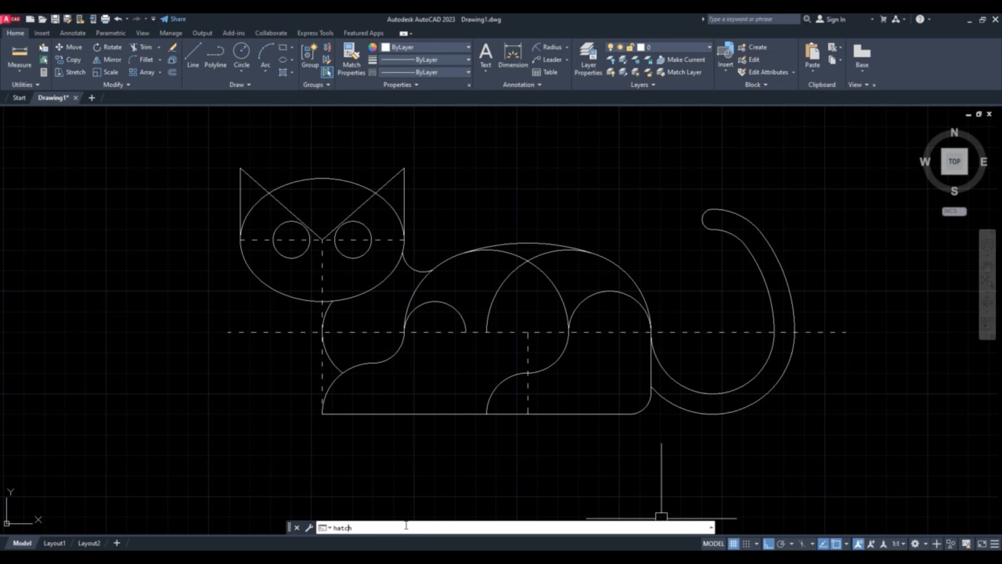
{"action": "type", "text": "hatch"}
{"action": "key", "text": "Return"}
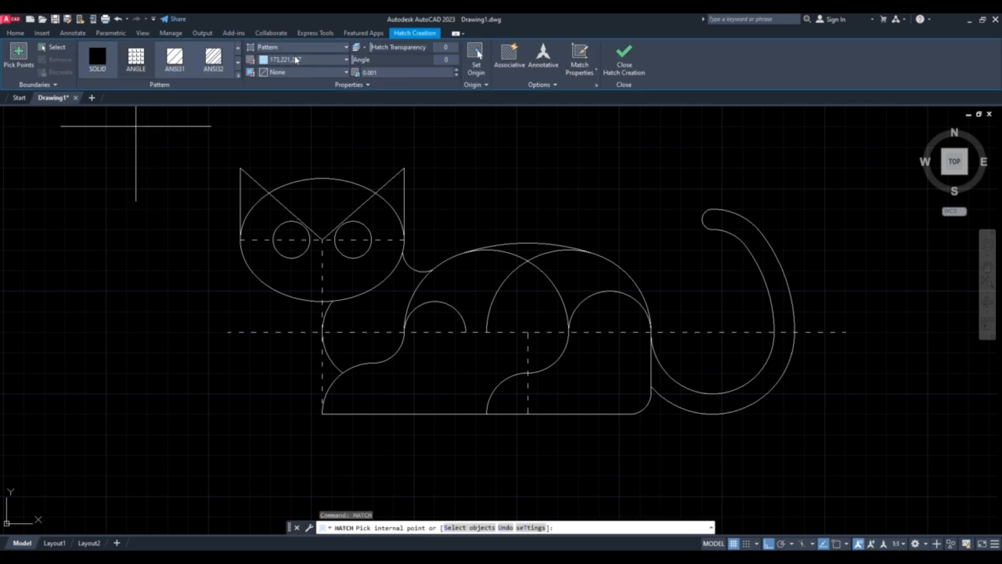
{"action": "left_click", "coordinate": [296, 59]}
{"action": "left_click", "coordinate": [278, 108]}
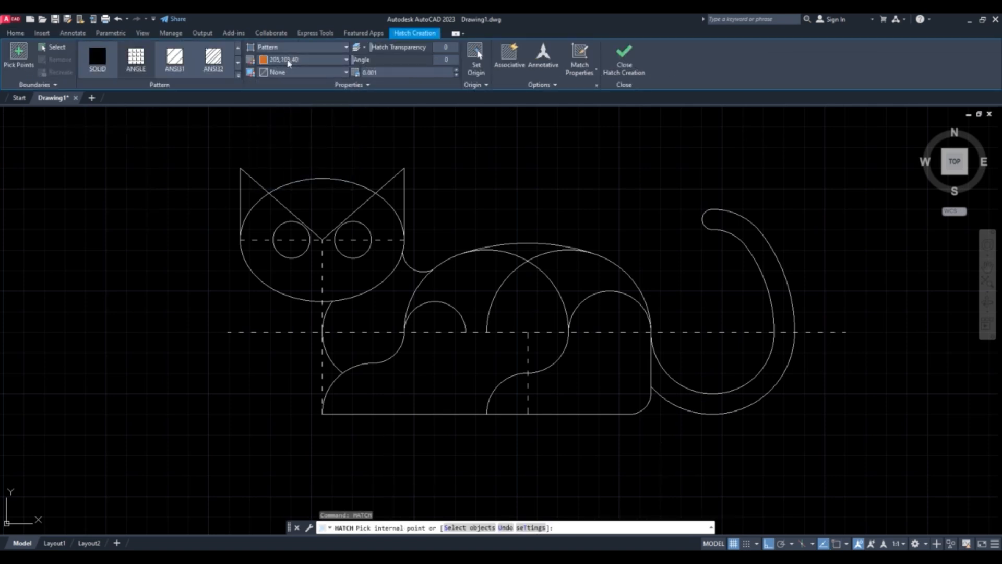
{"action": "left_click", "coordinate": [289, 61]}
{"action": "left_click", "coordinate": [275, 107]}
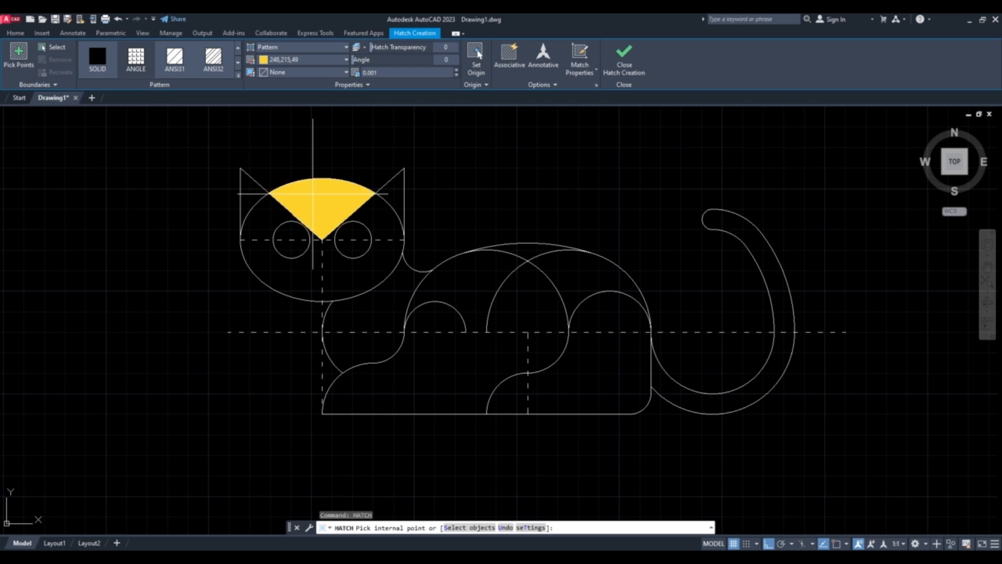
{"action": "left_click", "coordinate": [312, 193]}
{"action": "left_click", "coordinate": [248, 182]}
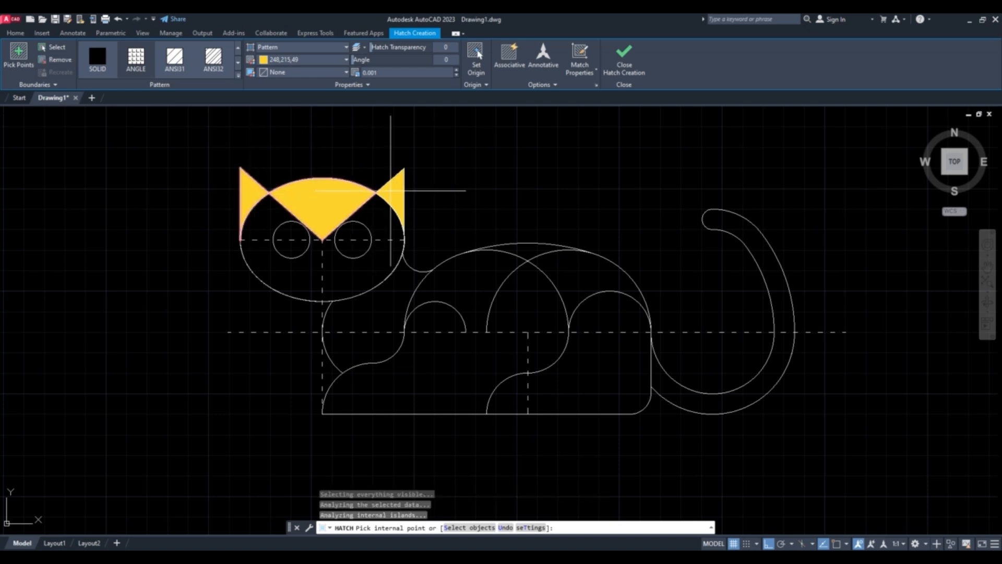
{"action": "left_click", "coordinate": [391, 191]}
Step: Extend the yellow hatch to the neck, chest, front leg, small front arch and the front and middle body areas
{"action": "left_click", "coordinate": [455, 288]}
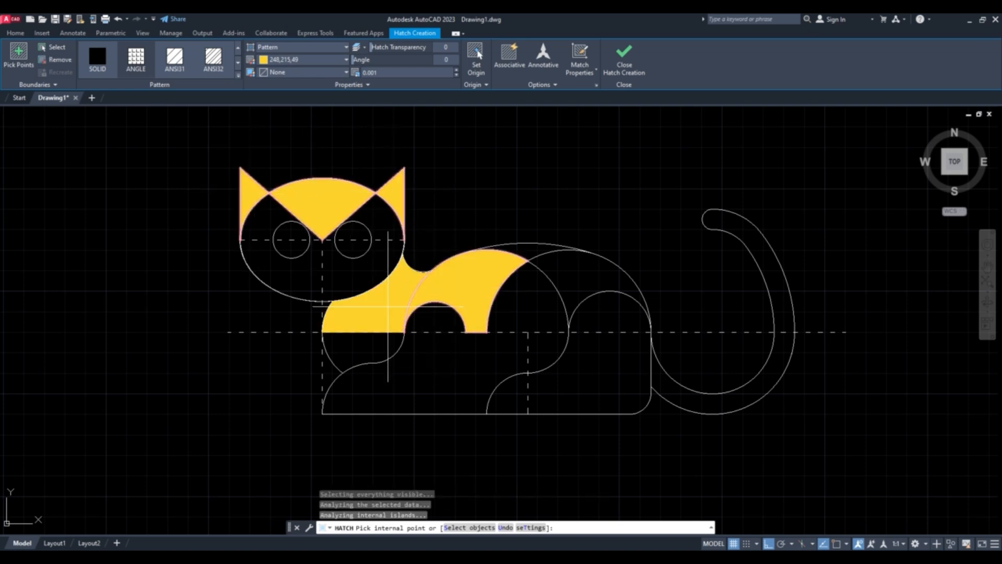
{"action": "left_click", "coordinate": [387, 306]}
{"action": "left_click", "coordinate": [359, 360]}
{"action": "left_click", "coordinate": [442, 387]}
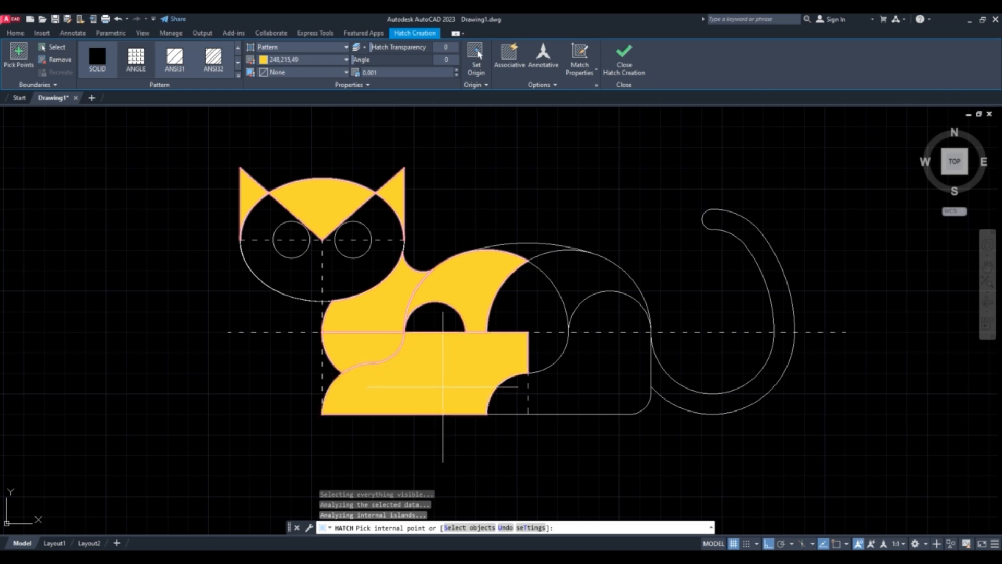
{"action": "left_click", "coordinate": [438, 308]}
{"action": "left_click", "coordinate": [528, 296]}
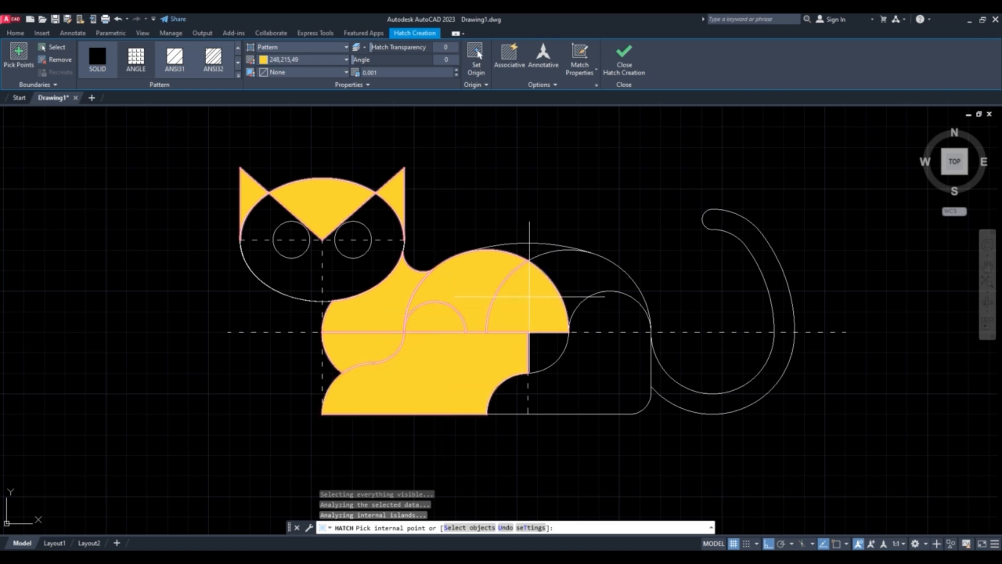
Step: Extend the hatch to the rear back, the strip under the top arc, the hind leg and the remaining small body areas
{"action": "left_click", "coordinate": [576, 274]}
{"action": "left_click", "coordinate": [530, 250]}
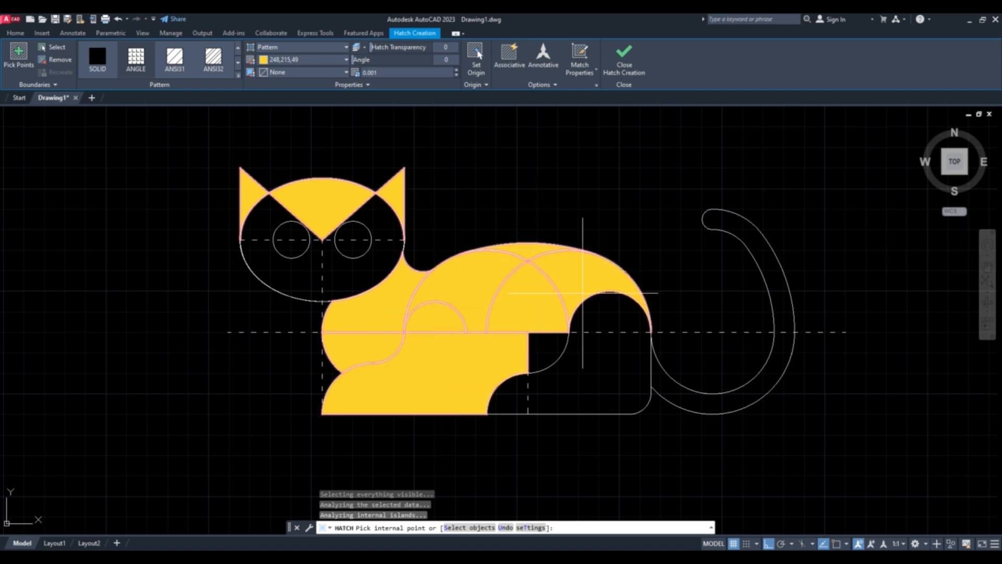
{"action": "left_click", "coordinate": [597, 312]}
{"action": "left_click", "coordinate": [605, 366]}
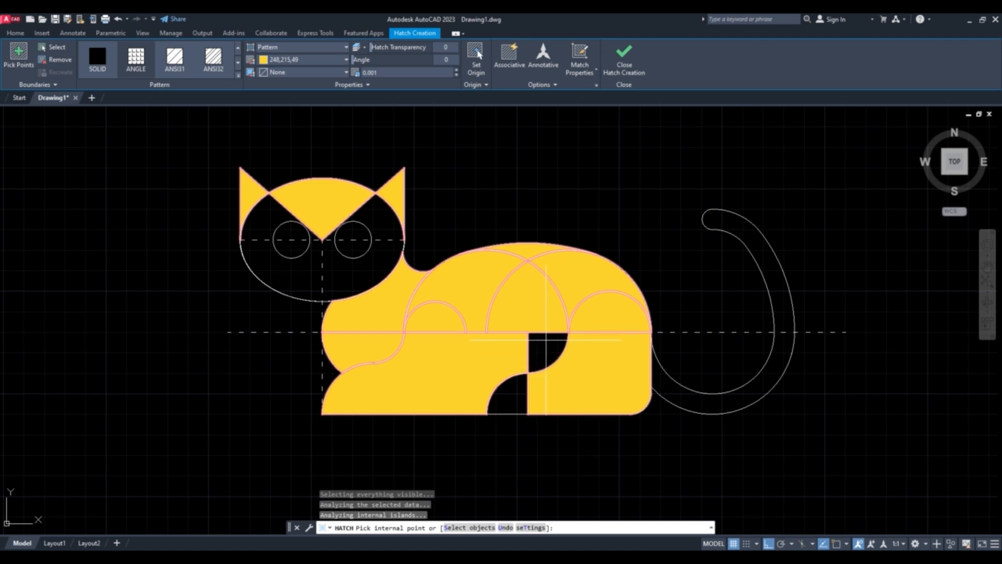
{"action": "left_click", "coordinate": [546, 340]}
{"action": "left_click", "coordinate": [512, 399]}
Step: Hatch the lower face and both cheek areas around the eyes, leaving the eye circles unfilled
{"action": "left_click", "coordinate": [368, 281]}
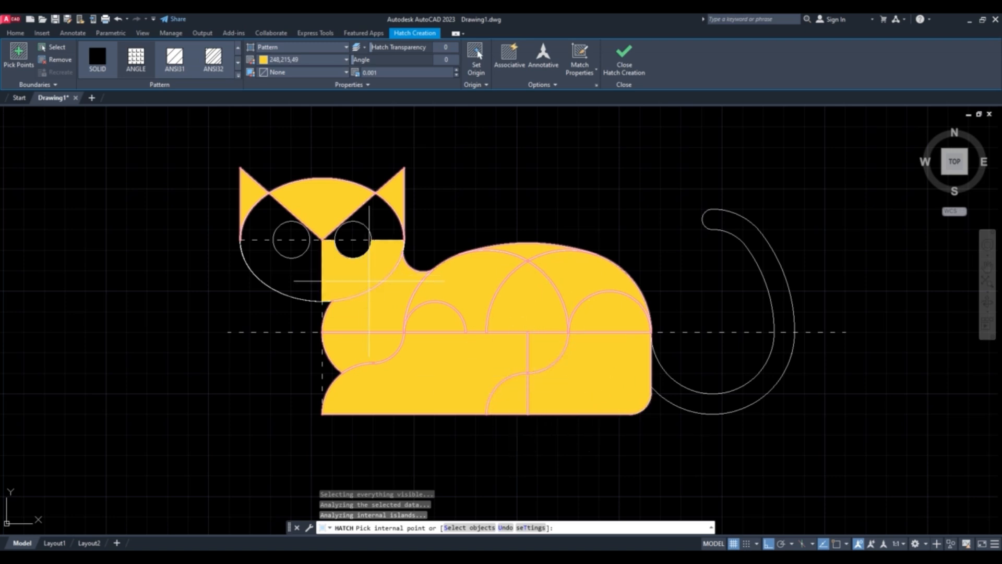
{"action": "left_click", "coordinate": [380, 210]}
{"action": "left_click", "coordinate": [300, 266]}
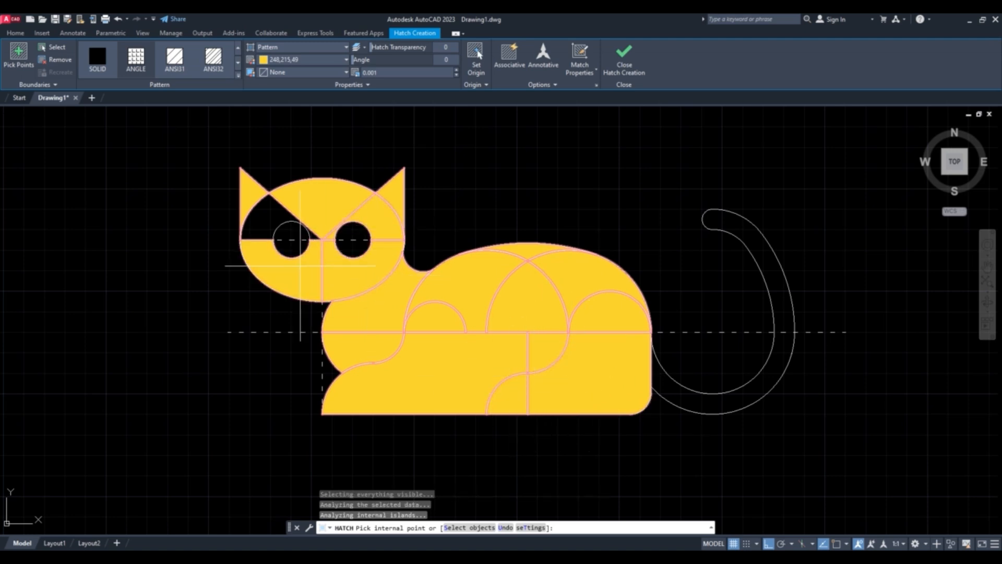
{"action": "left_click", "coordinate": [269, 214]}
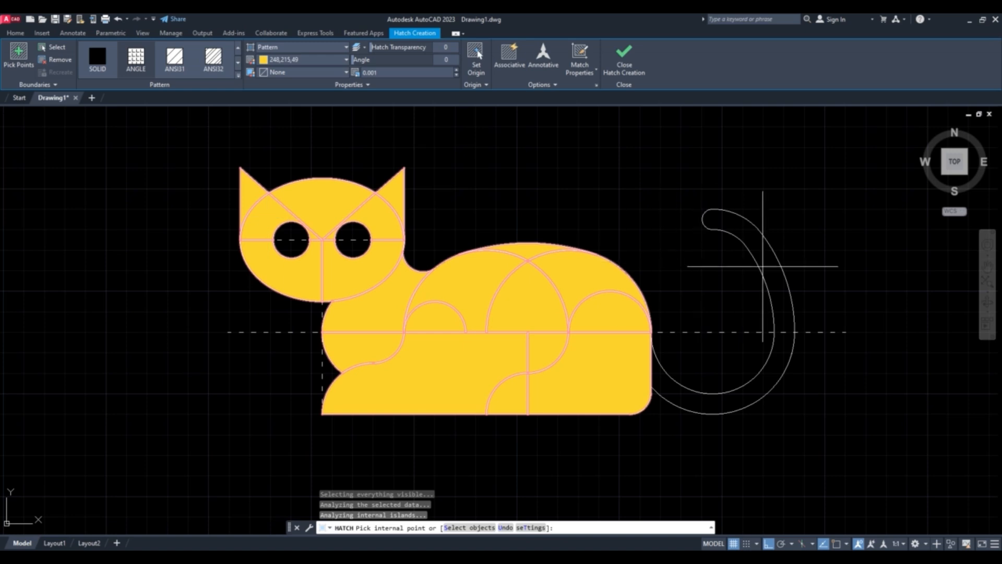
Step: Hatch the upper and lower parts of the tail and finish the hatch with its scale automatically adjusted
{"action": "left_click", "coordinate": [765, 287]}
{"action": "left_click", "coordinate": [757, 394]}
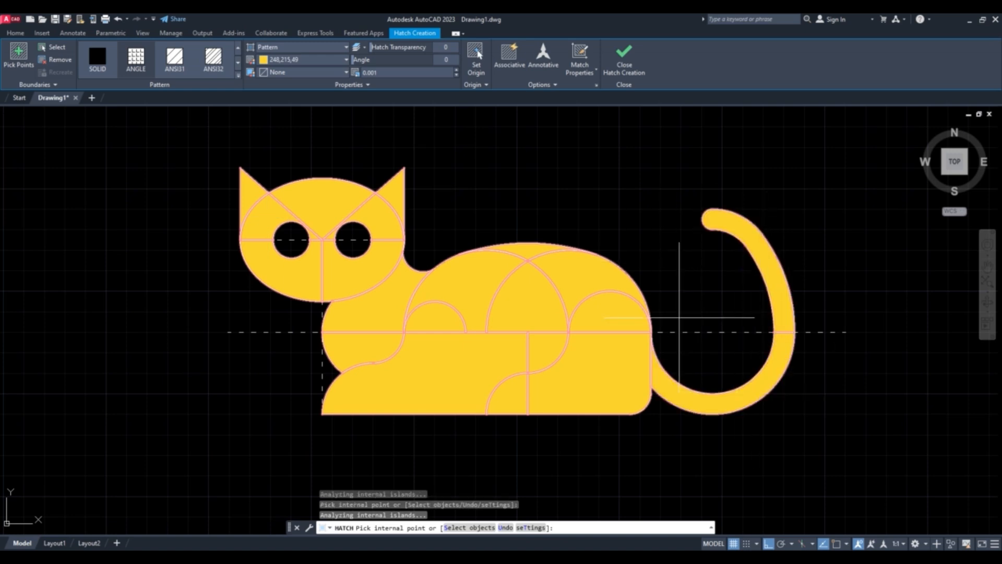
{"action": "key", "text": "Escape"}
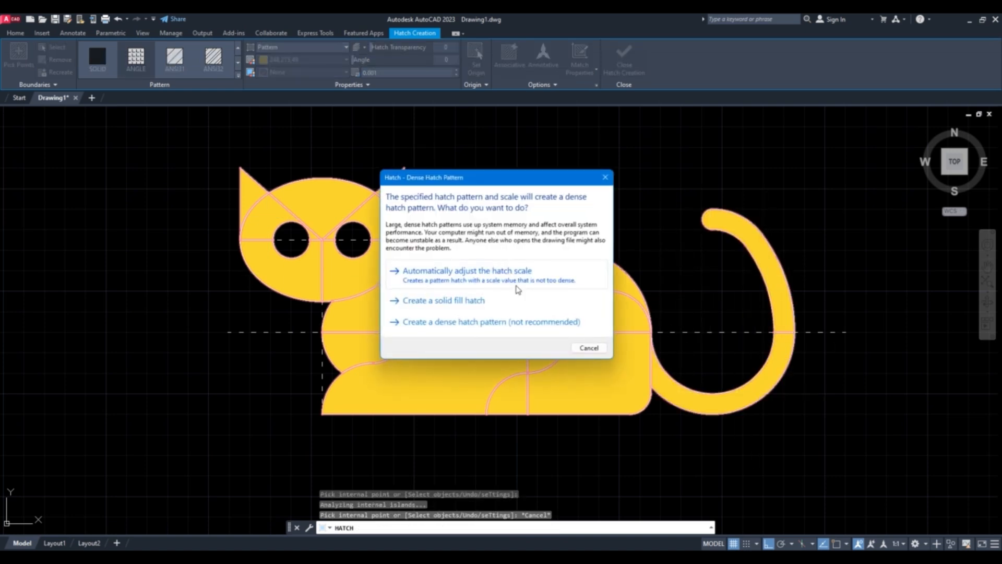
{"action": "left_click", "coordinate": [511, 275]}
{"action": "scroll", "coordinate": [523, 217], "scroll_direction": "up", "scroll_amount": 2}
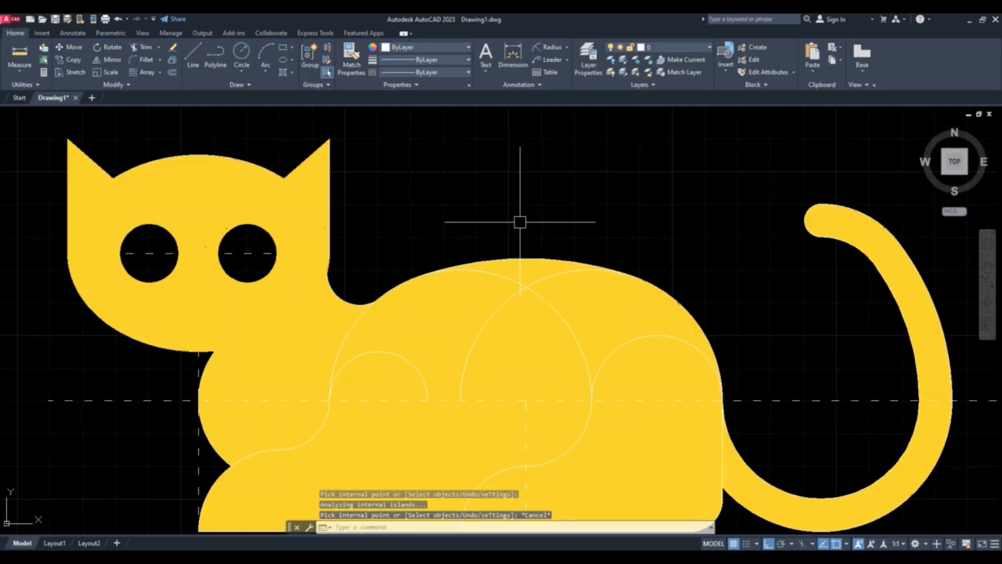